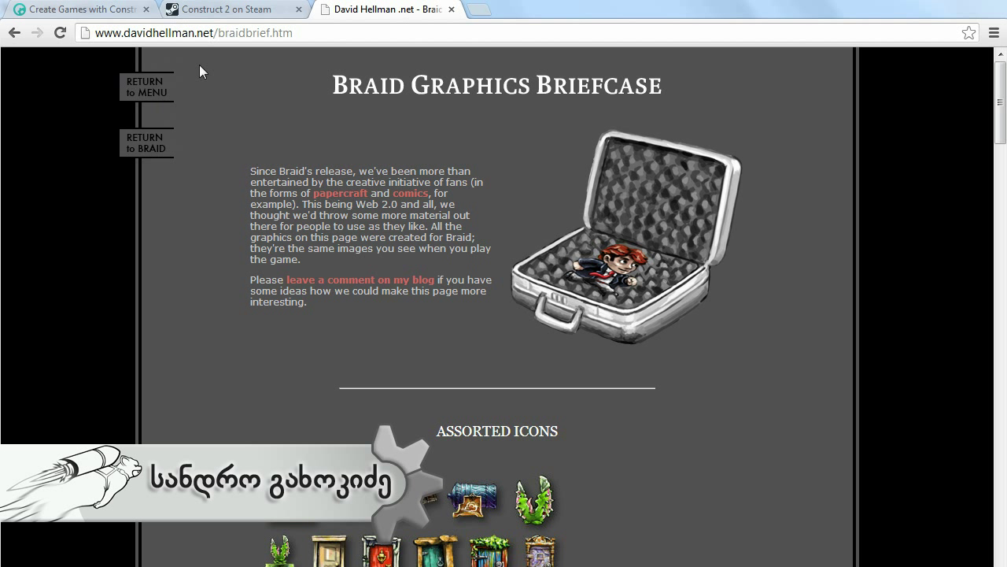
- Look through the downloadable assorted icons on the Braid Graphics Briefcase page
scroll(338, 165, down, 5)
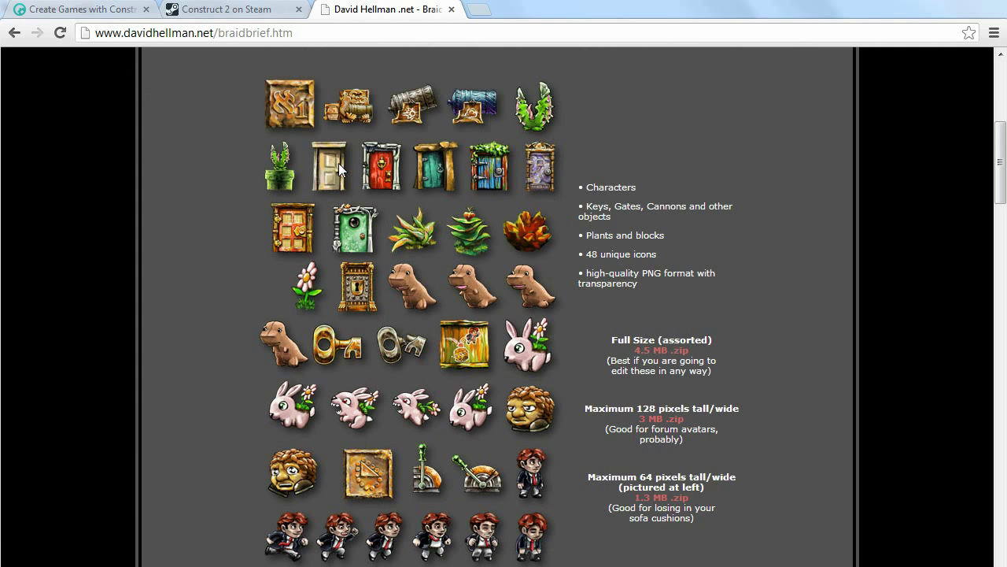
scroll(482, 353, down, 12)
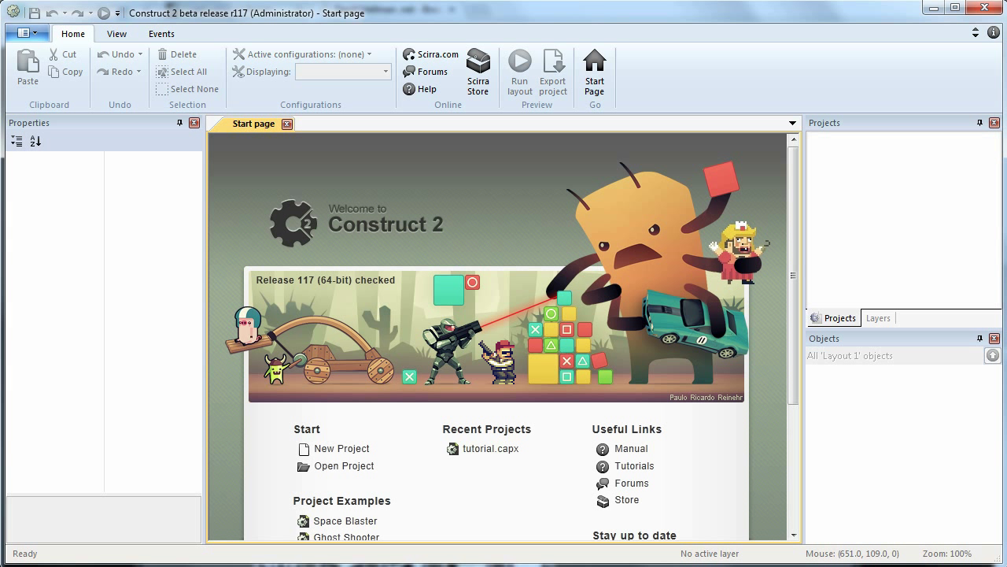
- Switch to Construct 2 and create a new empty project
click(32, 34)
click(48, 63)
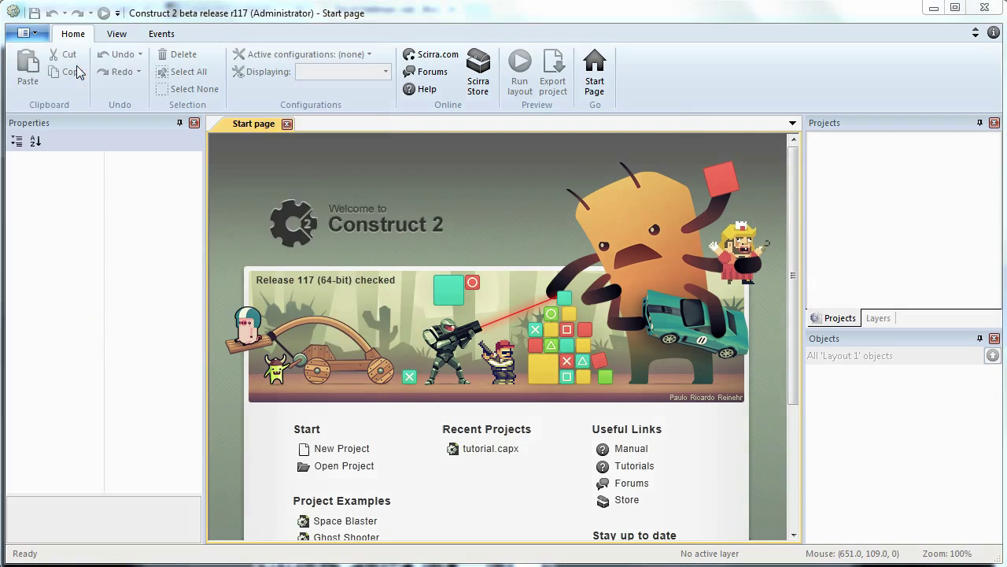
drag(675, 167, 643, 144)
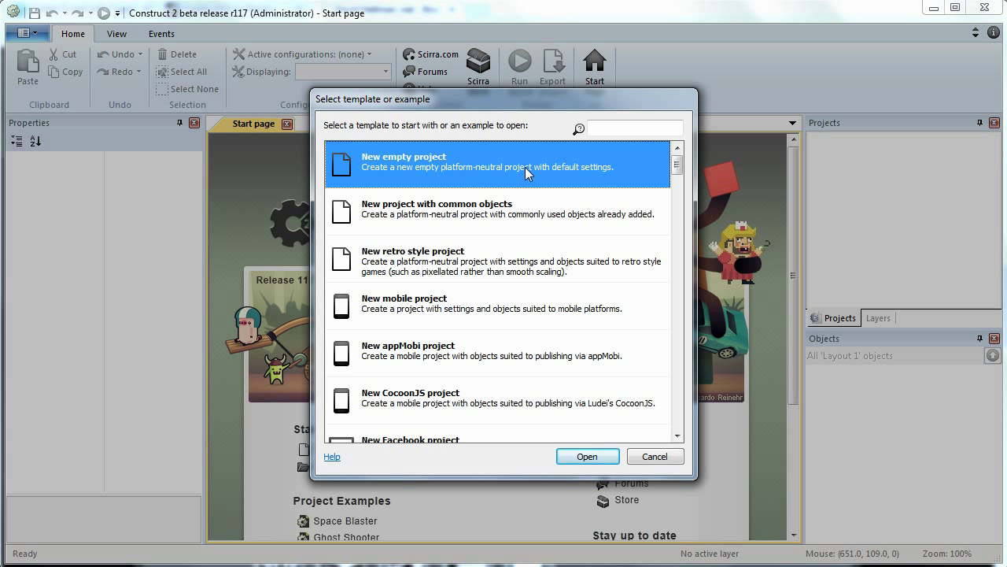
click(599, 456)
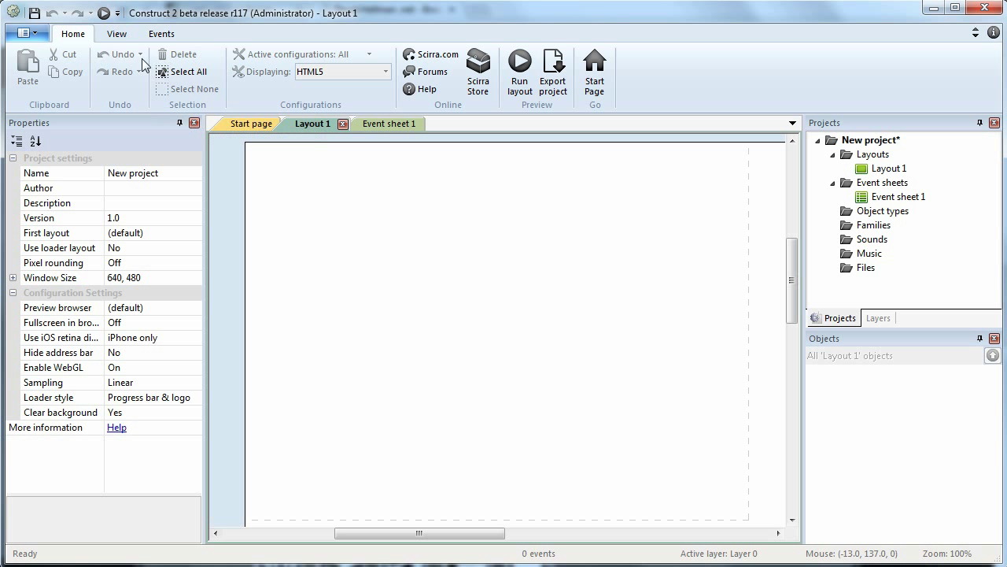
- Examine the view and event commands, the properties of Layout 1, the Music folder's options and the layer list
click(118, 34)
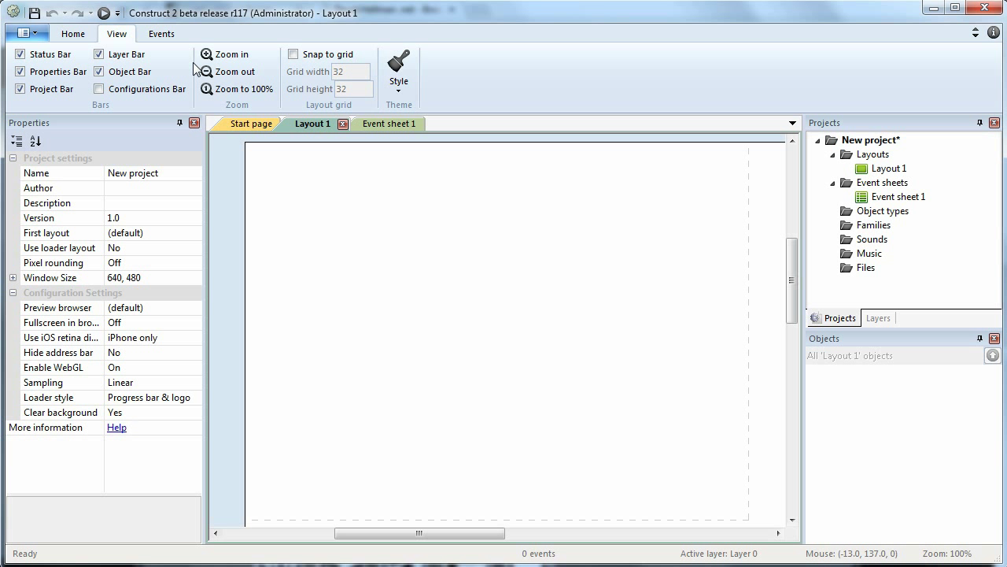
click(164, 37)
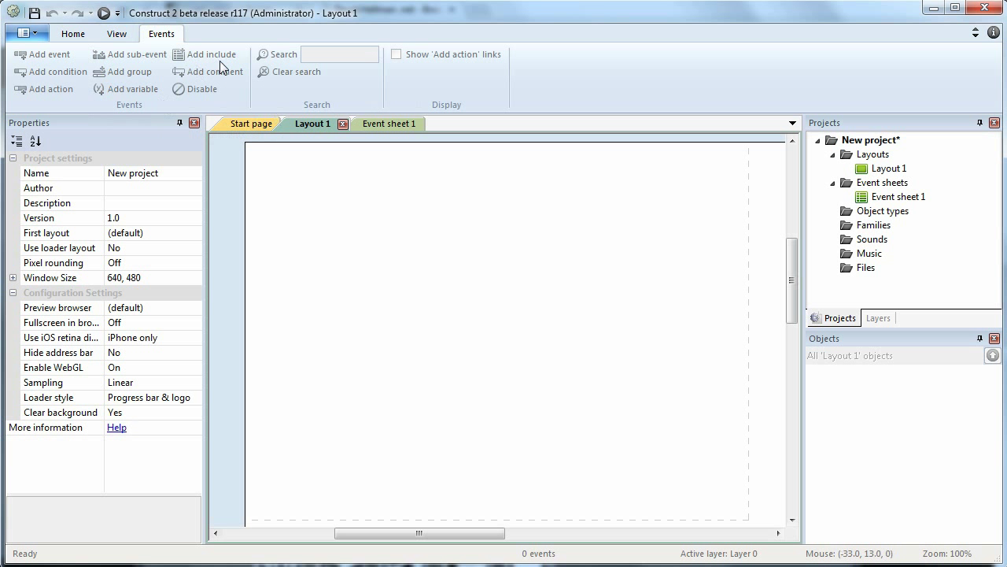
click(73, 34)
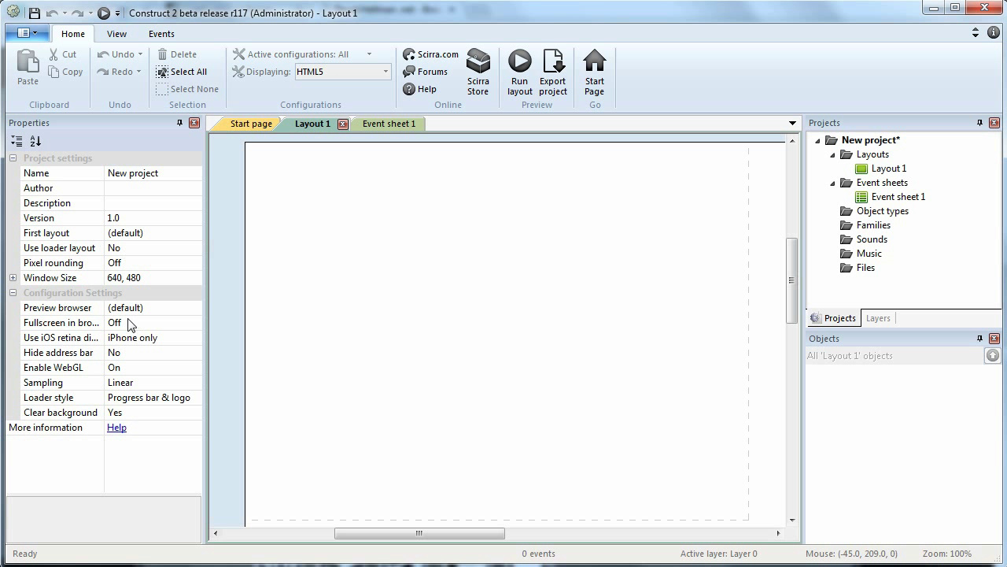
click(883, 168)
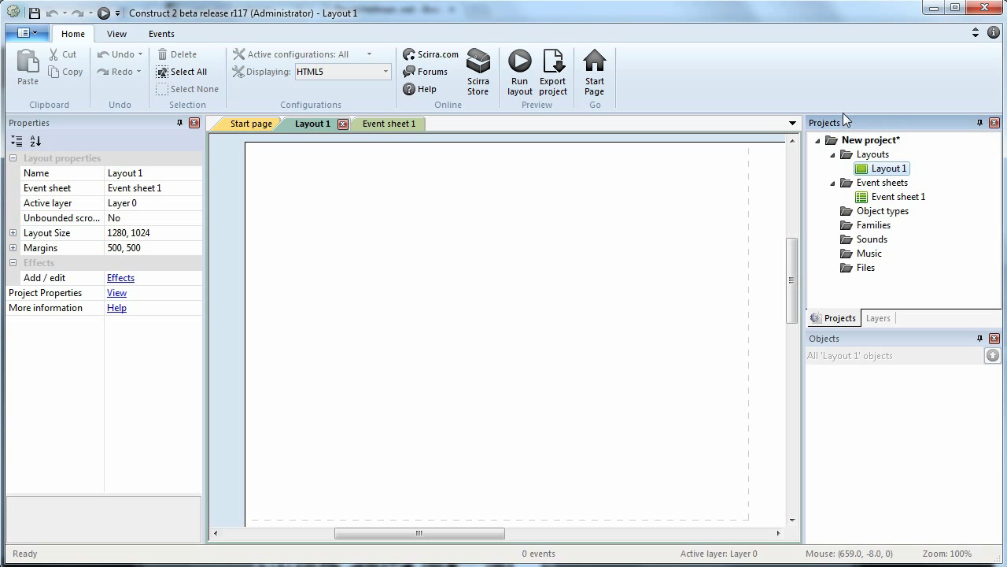
right_click(873, 255)
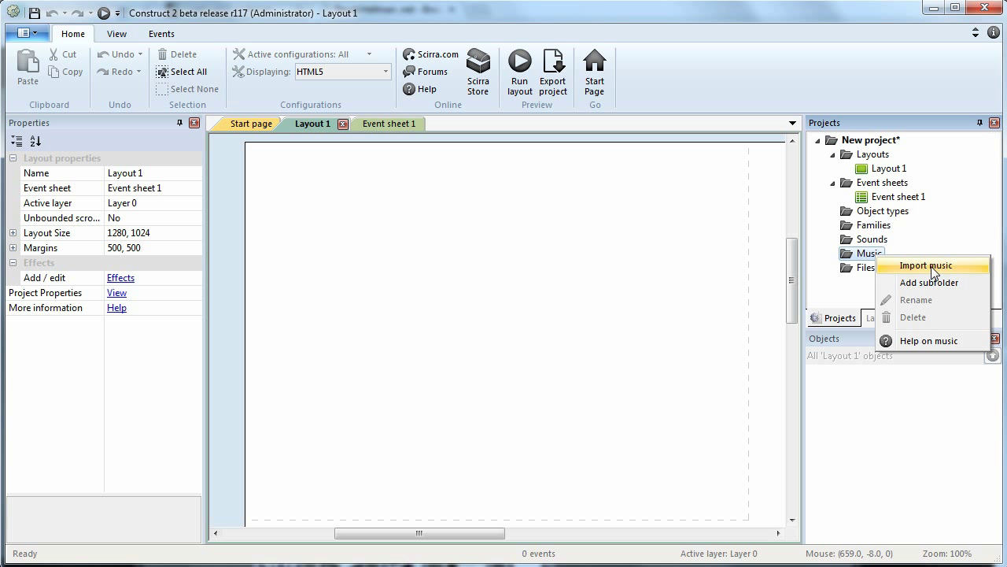
click(847, 318)
click(882, 318)
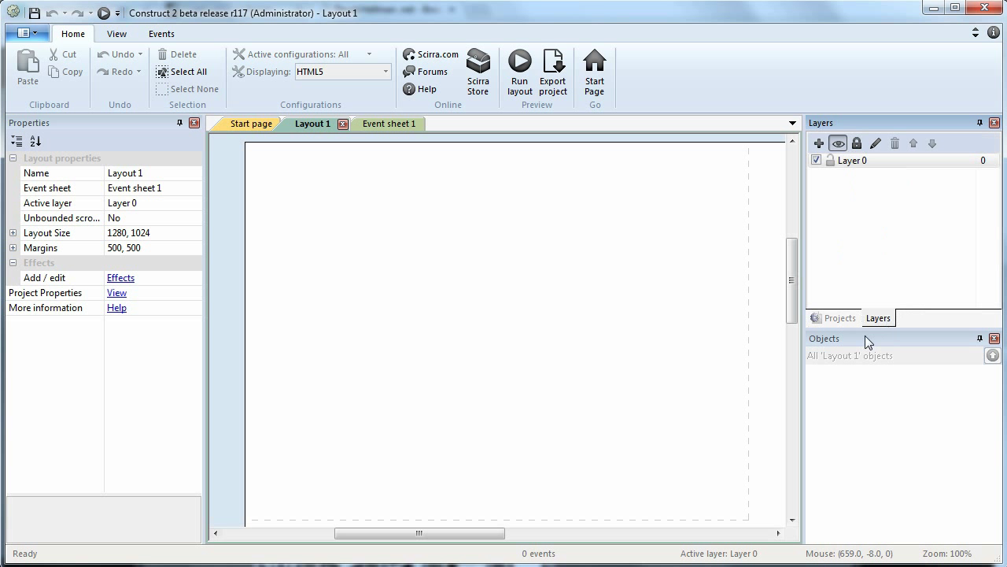
click(853, 315)
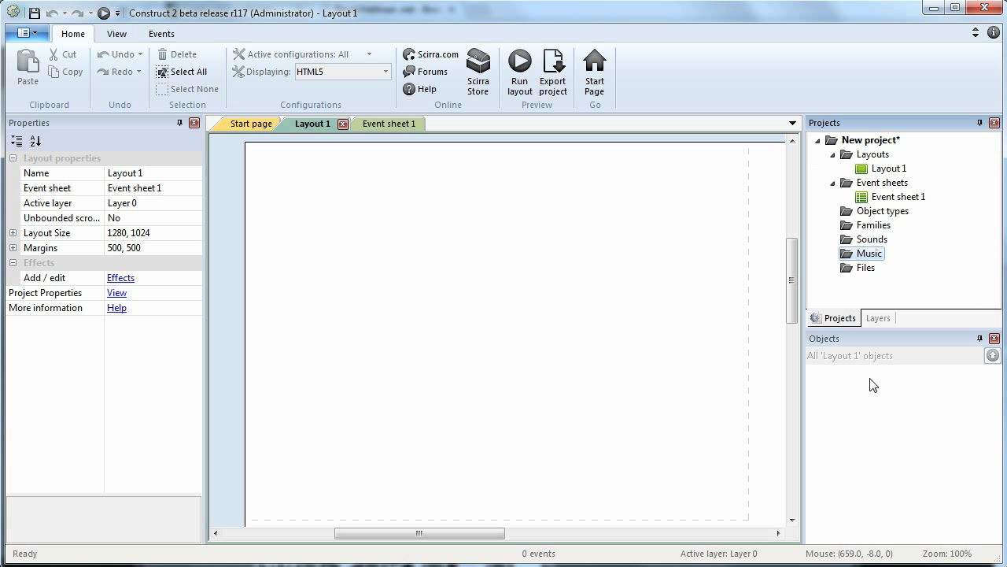
- Rename the project as RunnerTutorial in its project settings
click(882, 142)
click(176, 174)
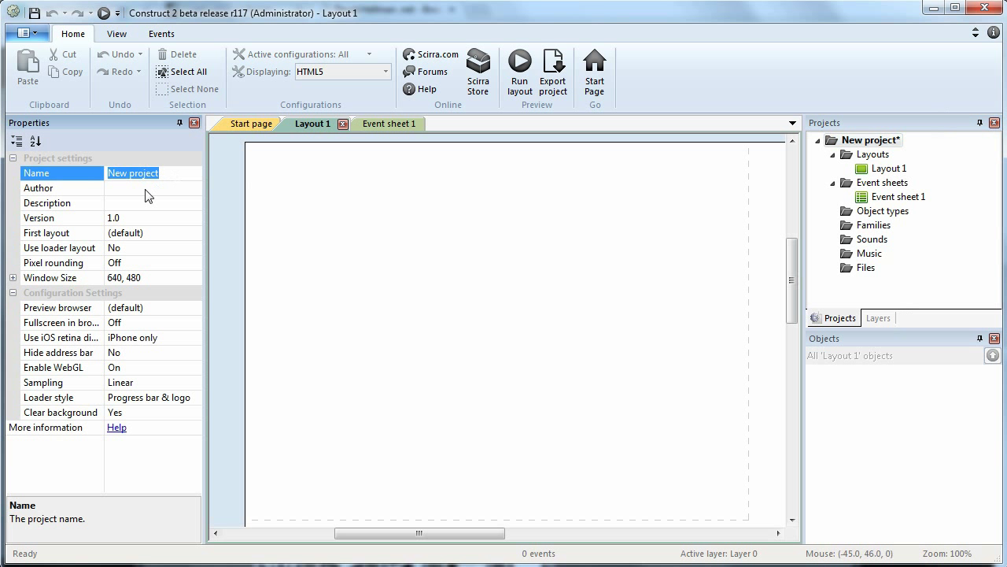
text(RunnerTutorial)
key(Return)
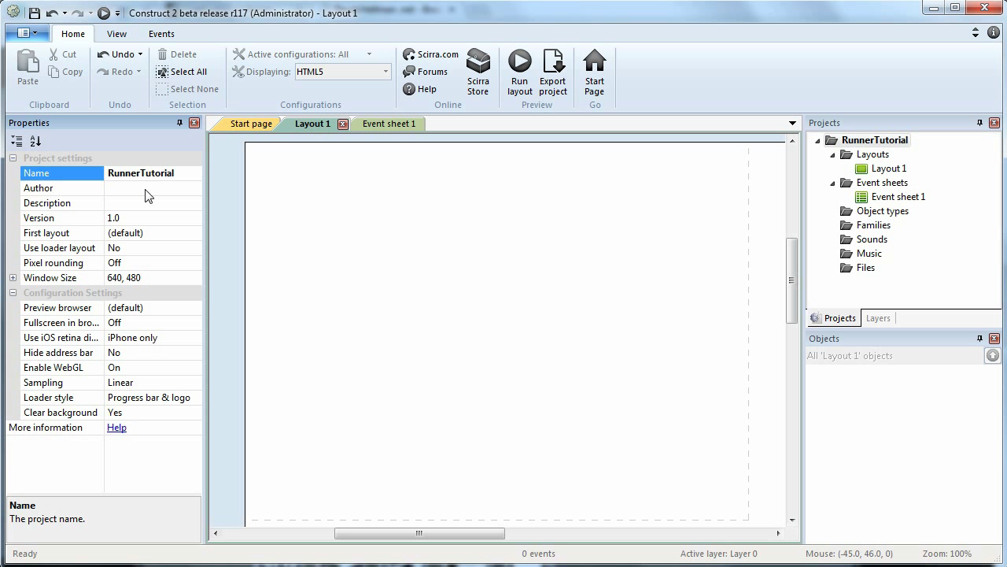
- Review the project's author, description and window size settings, and set the preview browser to Chrome
click(145, 190)
click(157, 203)
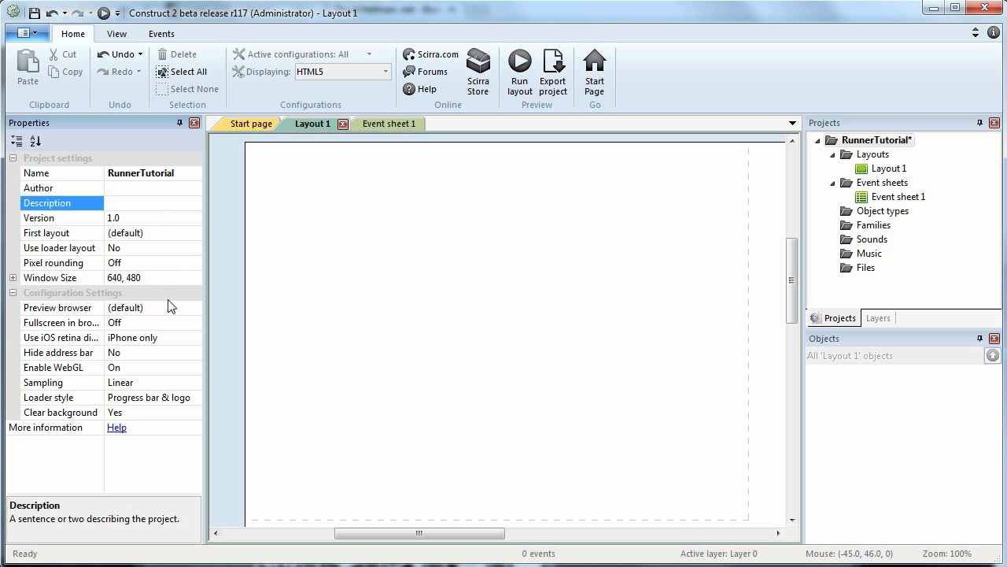
click(12, 278)
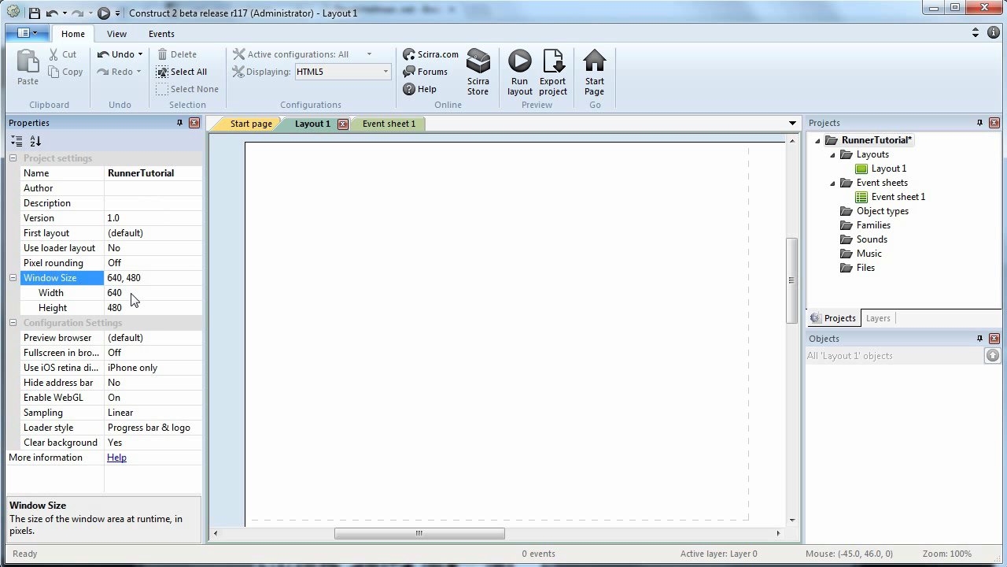
click(12, 278)
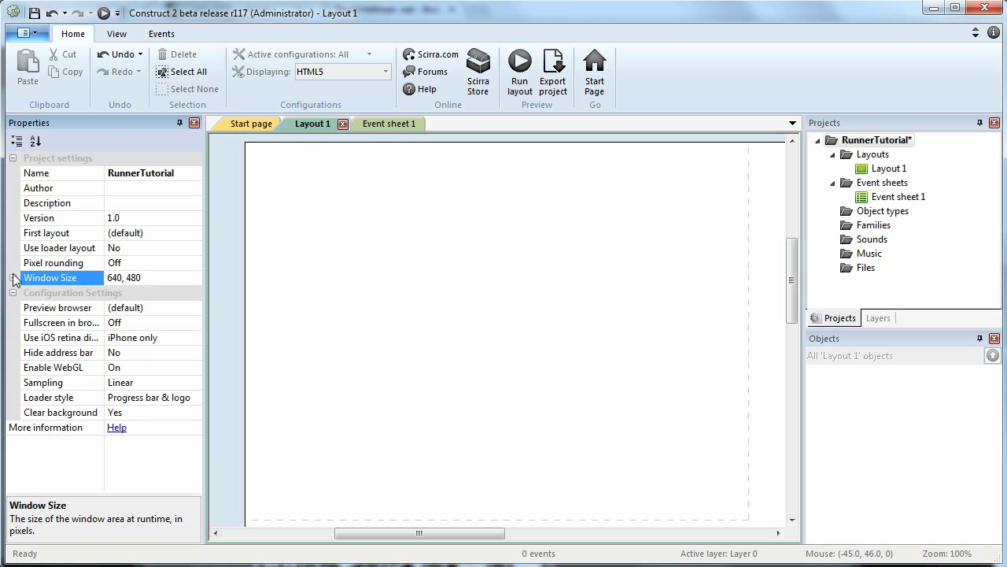
click(86, 308)
click(197, 309)
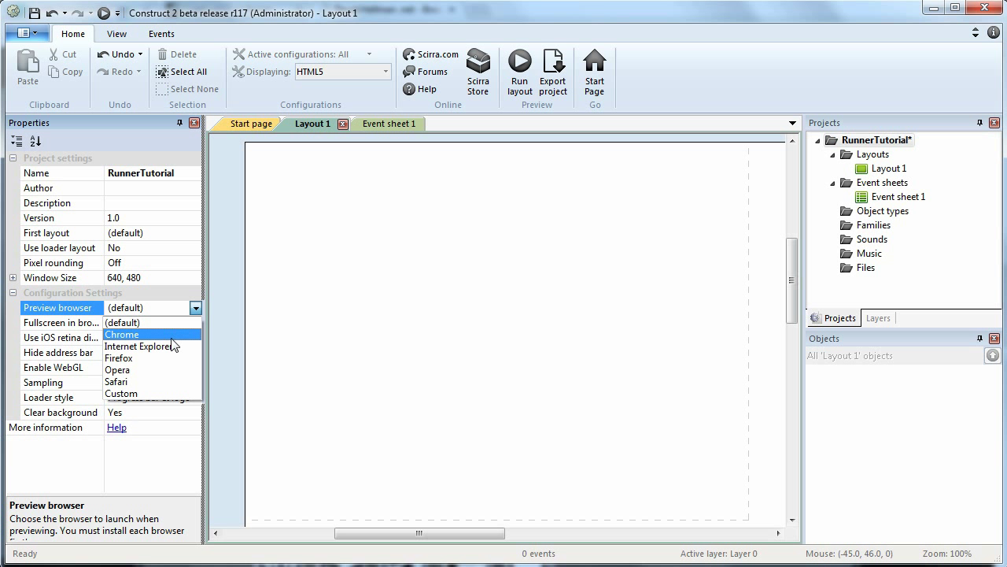
click(172, 339)
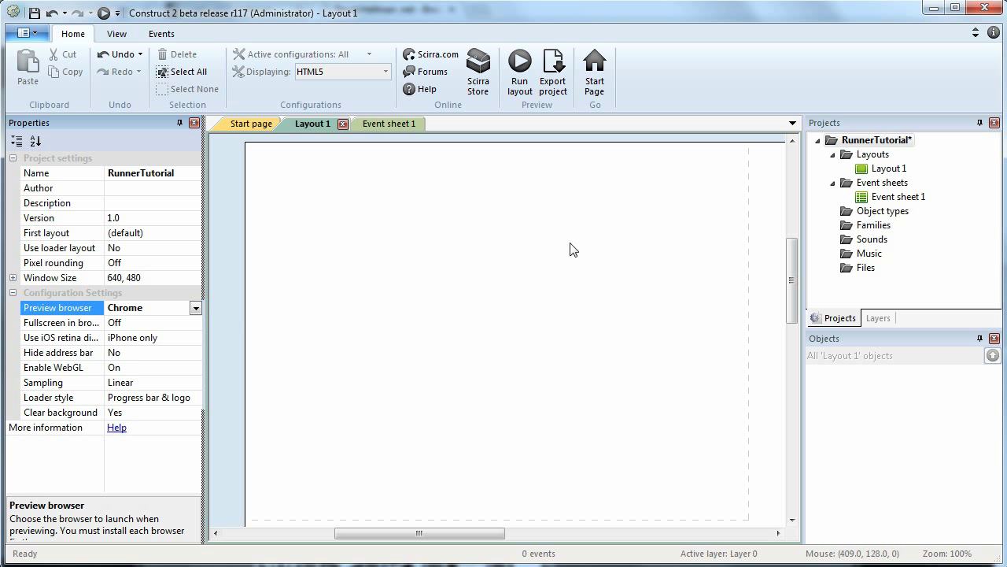
- Insert a new Sprite object into Layout 1 at about position 257, 164
click(532, 272)
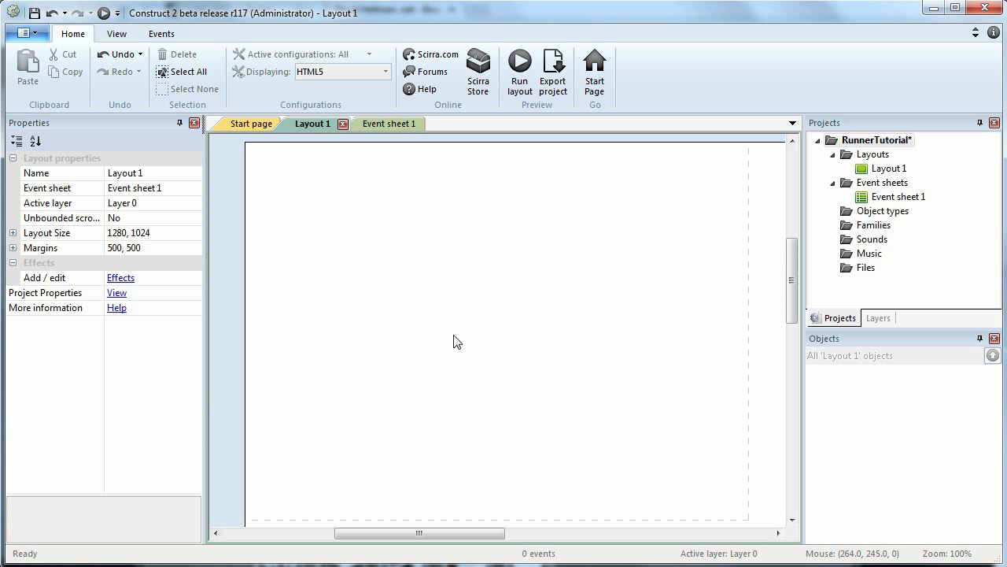
right_click(491, 280)
click(439, 297)
double_click(478, 307)
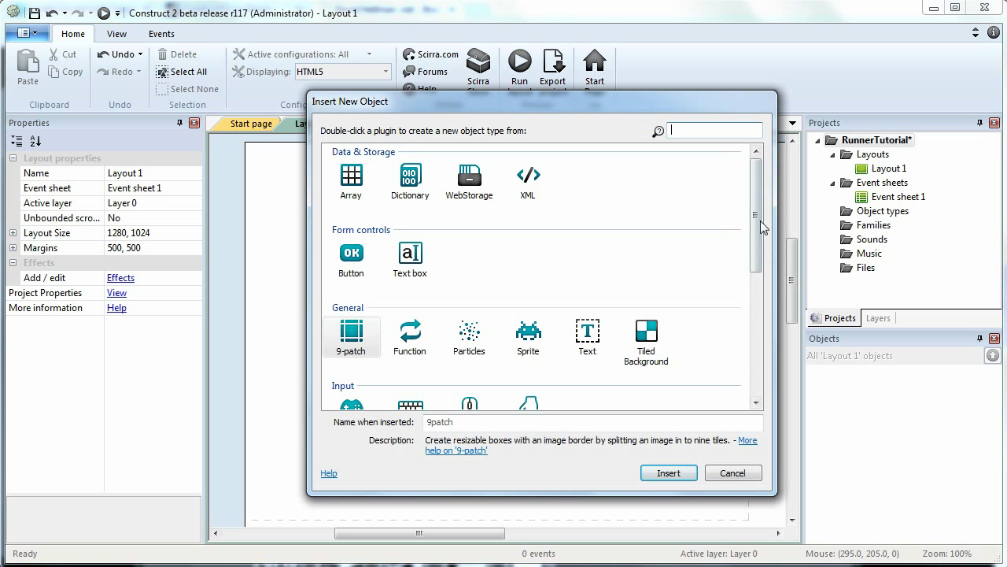
drag(760, 221, 749, 256)
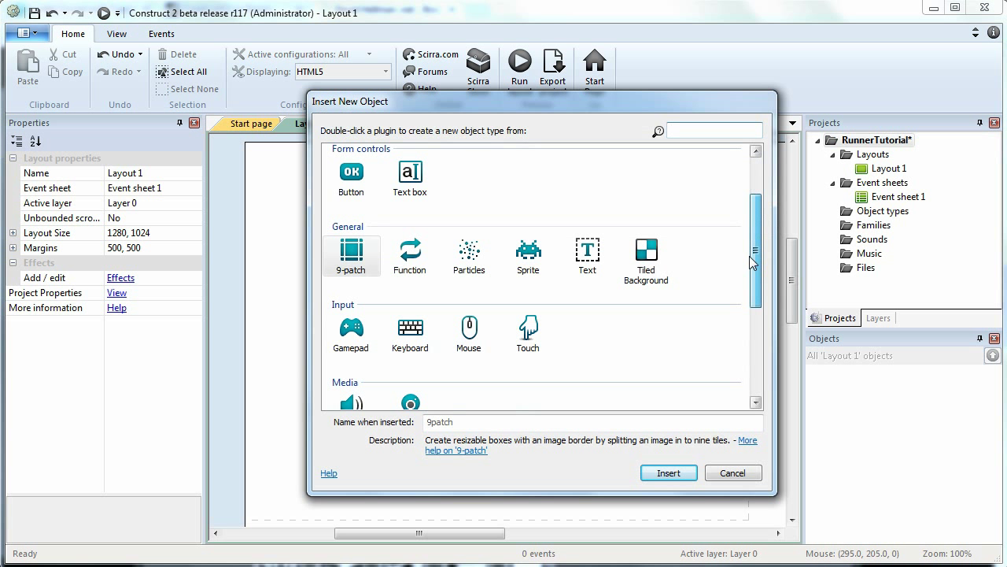
double_click(527, 266)
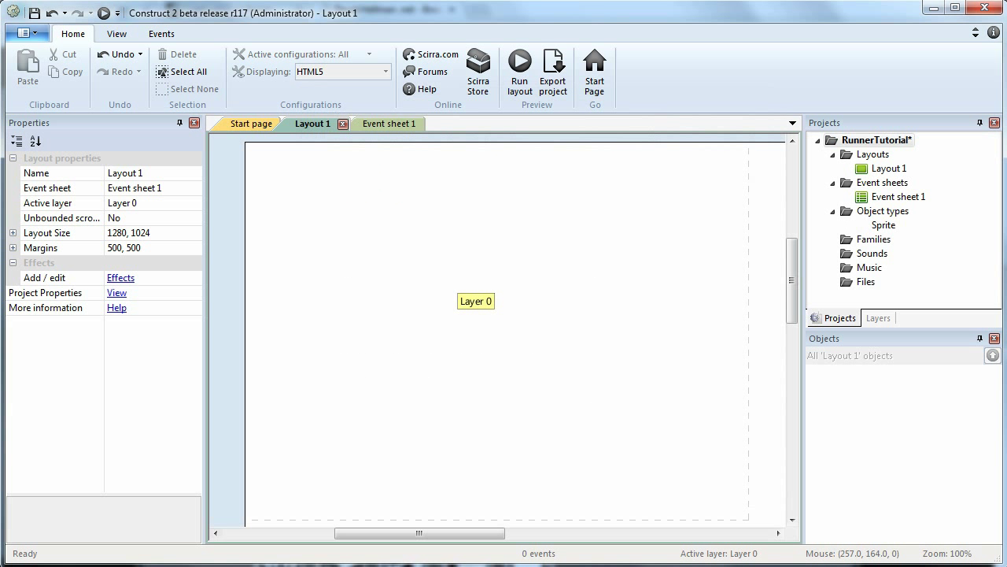
click(447, 270)
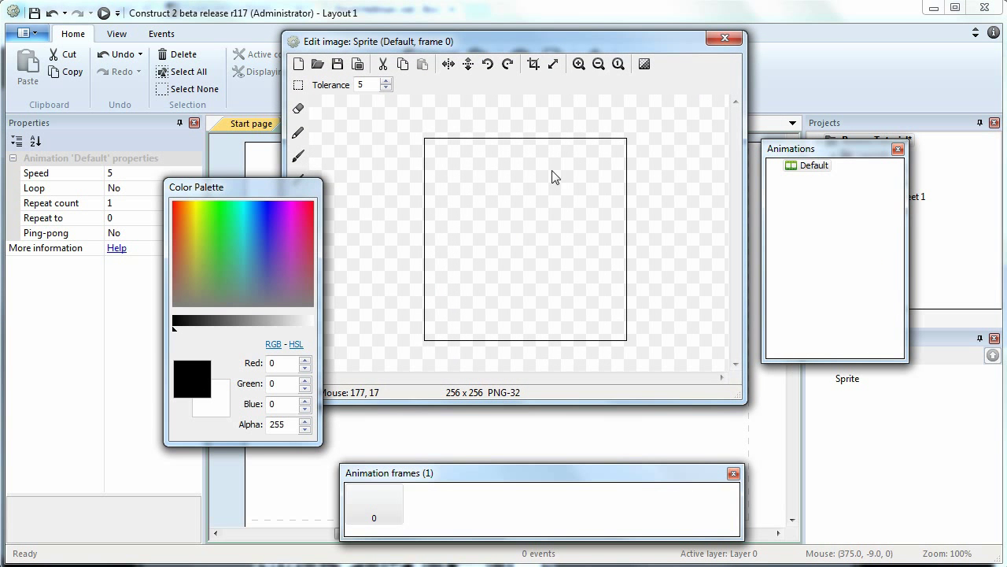
- Resize the sprite's image canvas to 32 by 64 pixels and fill it with black
drag(214, 188, 98, 188)
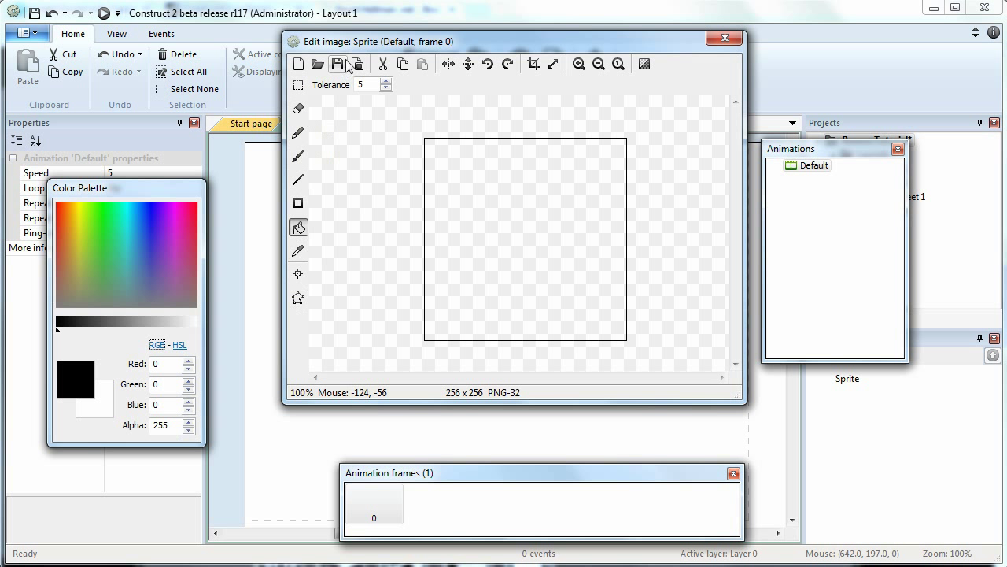
click(554, 63)
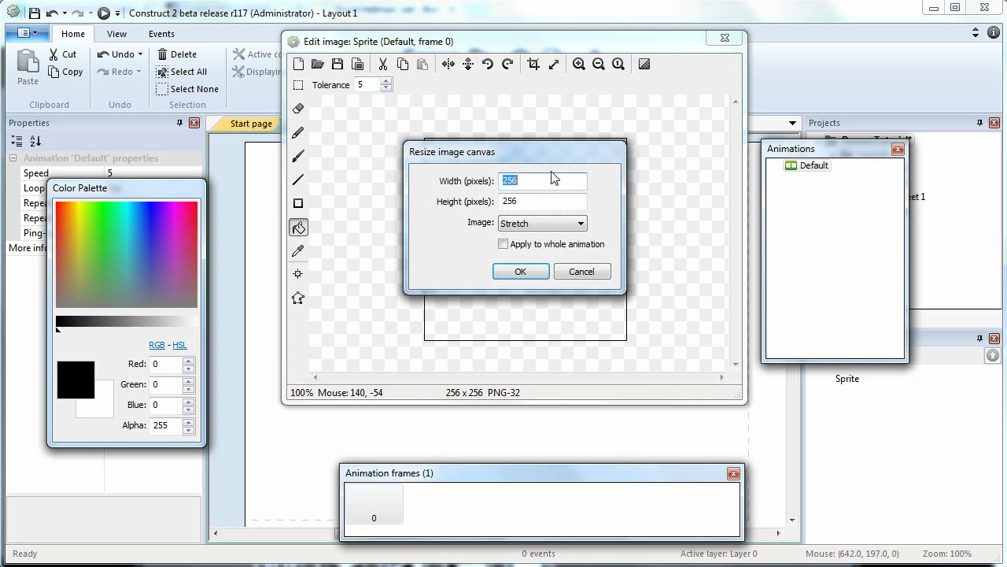
text(332)
key(Tab)
text(6)
key(Return)
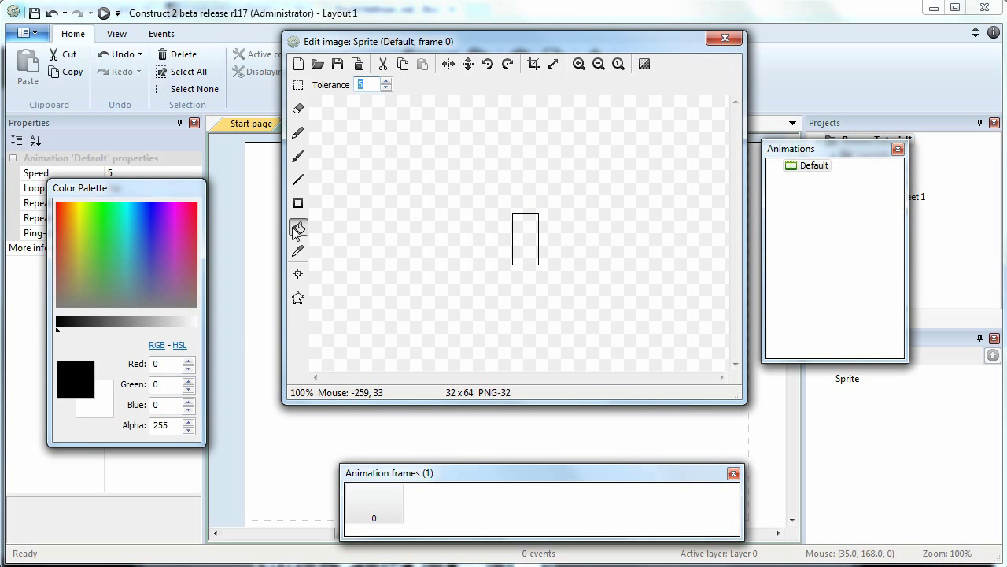
click(738, 41)
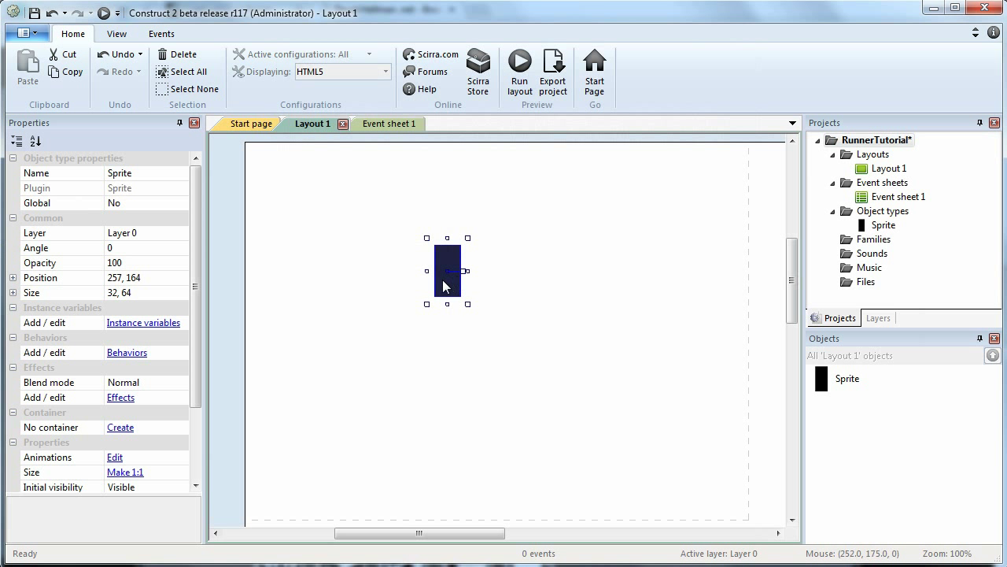
- Move the black sprite to about position 136, 188 and rename it Player
drag(447, 285, 353, 303)
click(122, 172)
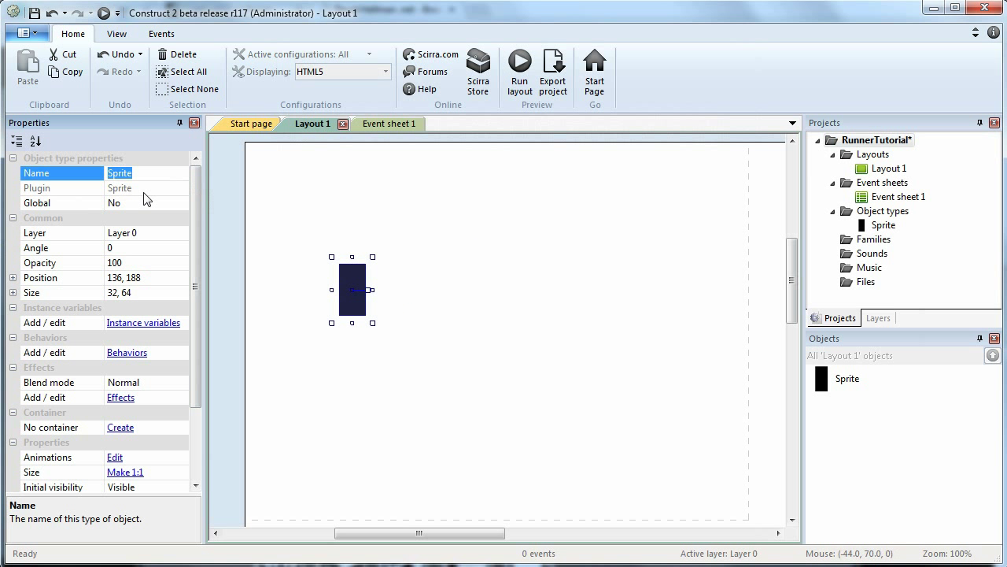
text(Player)
key(Return)
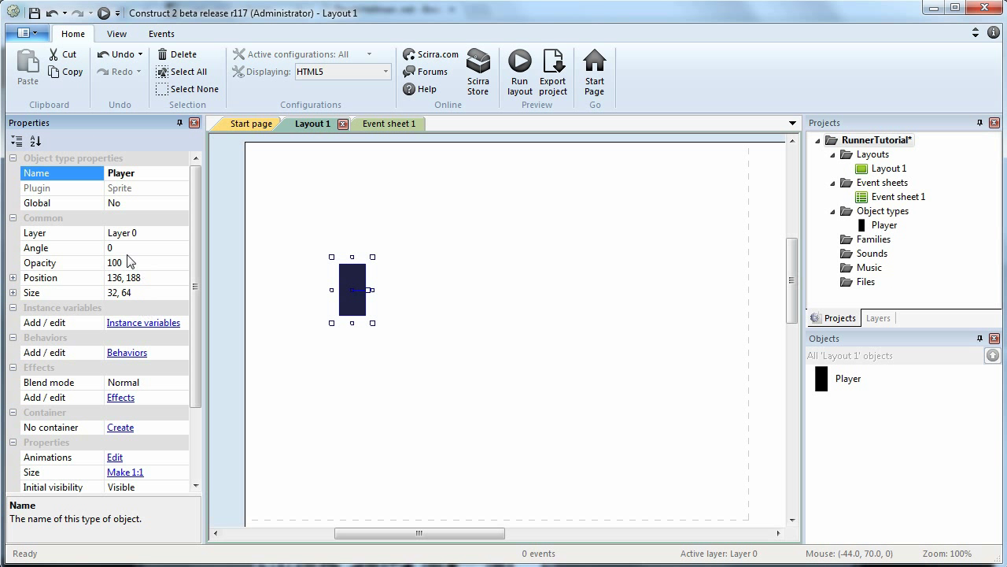
- Add the Platform movement behavior to the Player sprite
drag(201, 215, 199, 257)
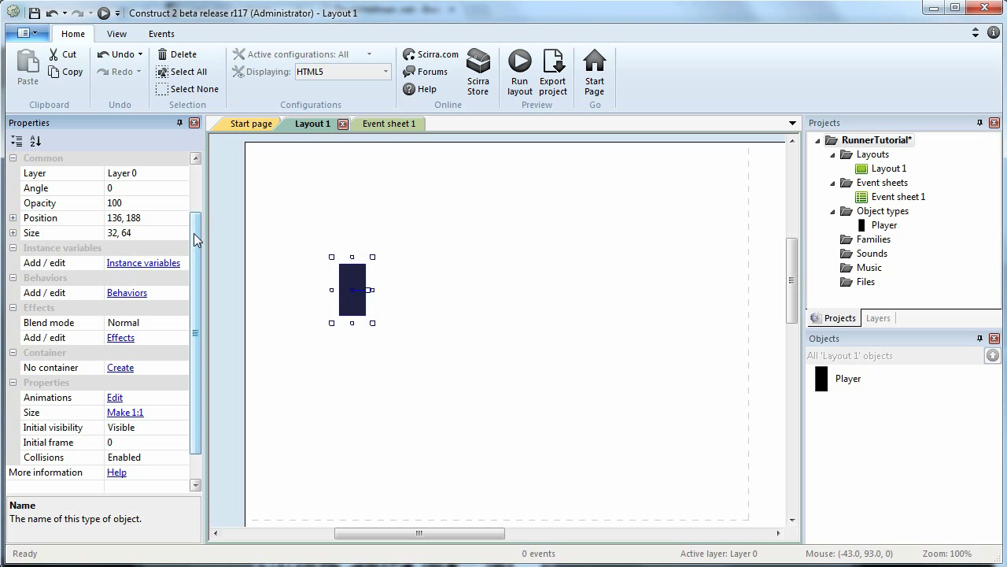
drag(194, 233, 194, 248)
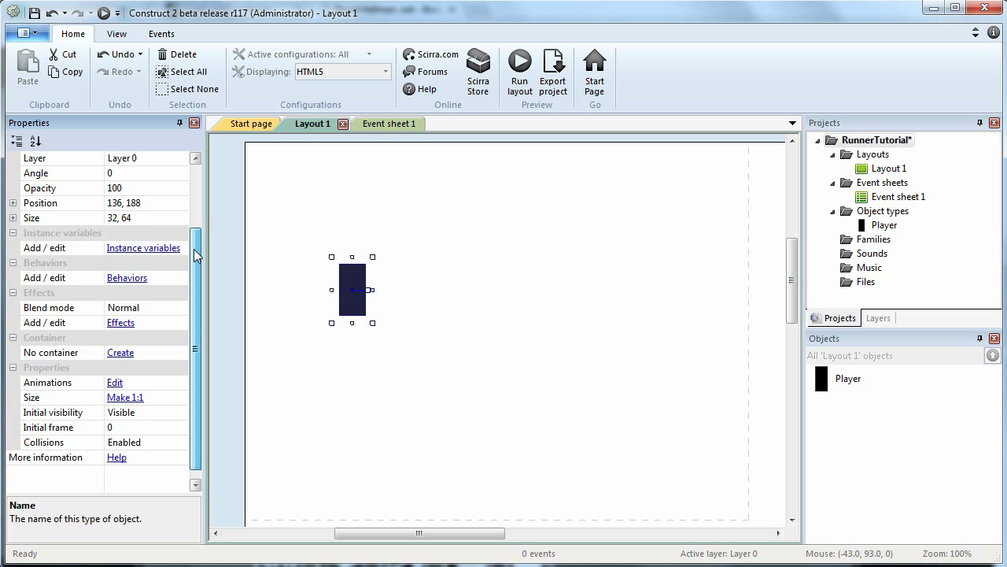
click(132, 279)
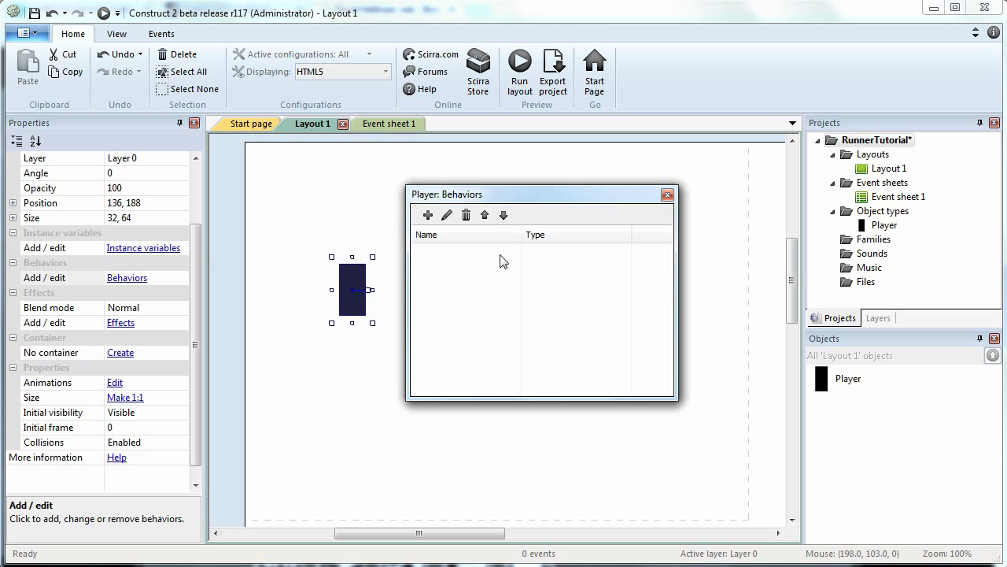
click(427, 215)
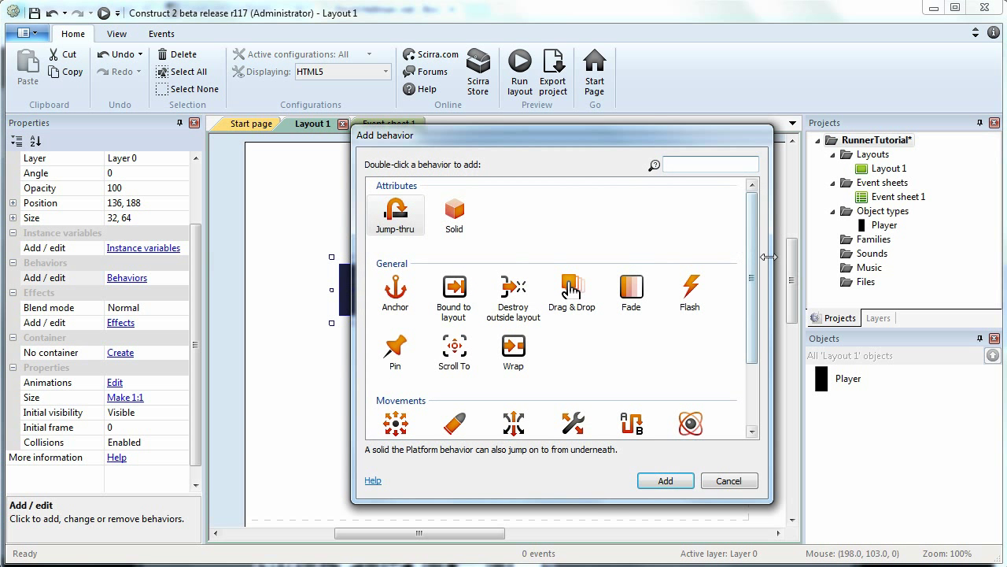
scroll(737, 315, down, 2)
scroll(737, 315, down, 1)
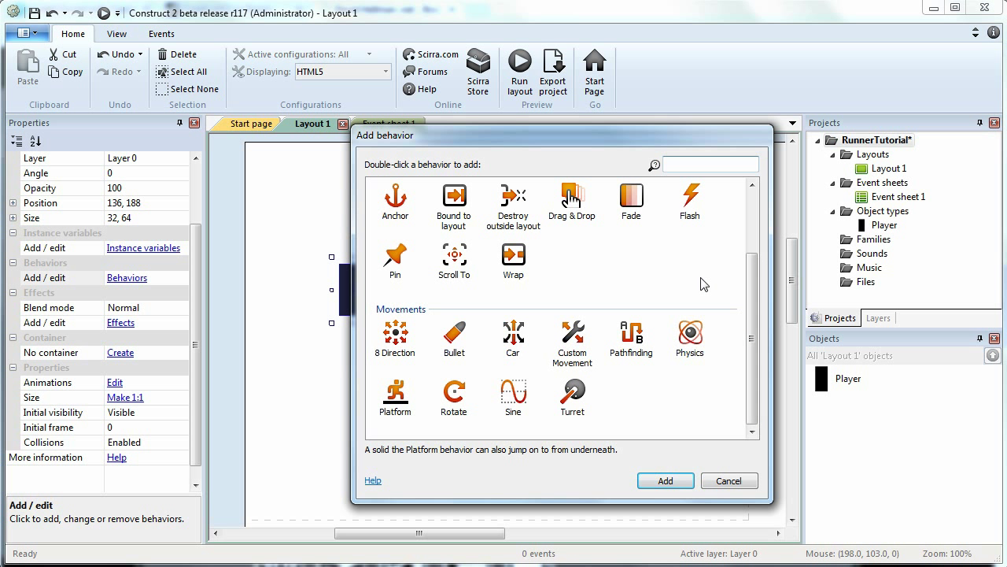
click(640, 265)
scroll(652, 266, up, 2)
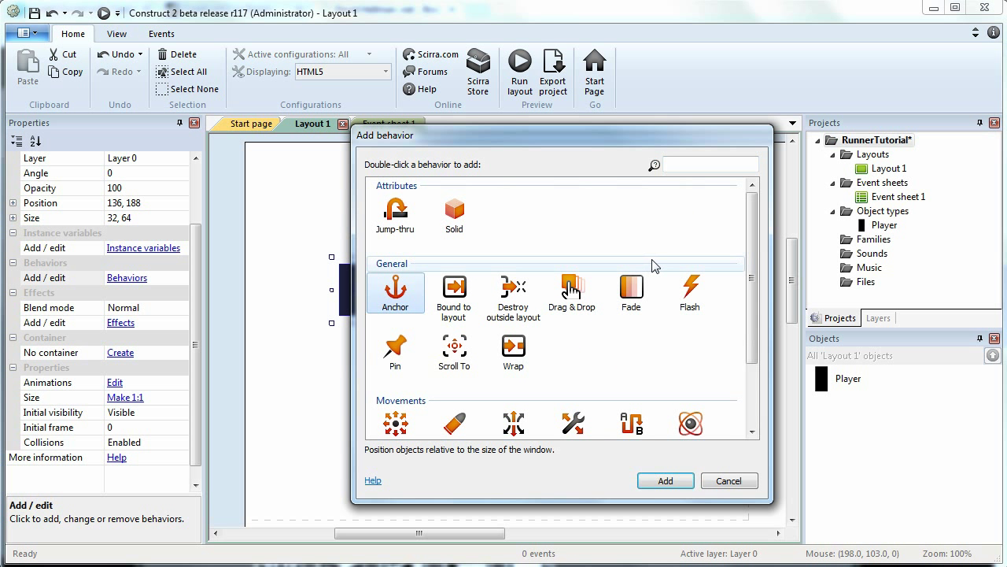
scroll(651, 266, down, 2)
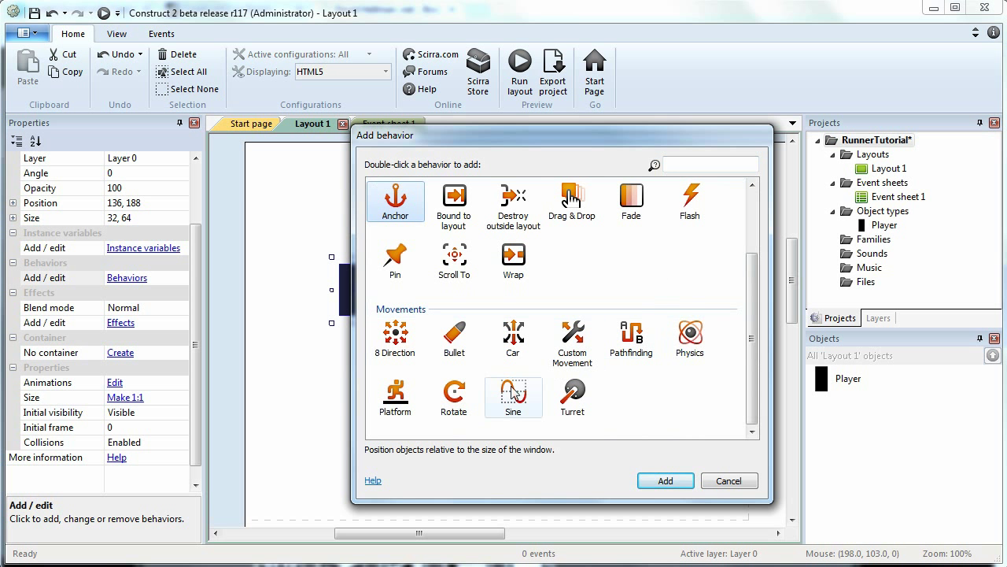
double_click(403, 403)
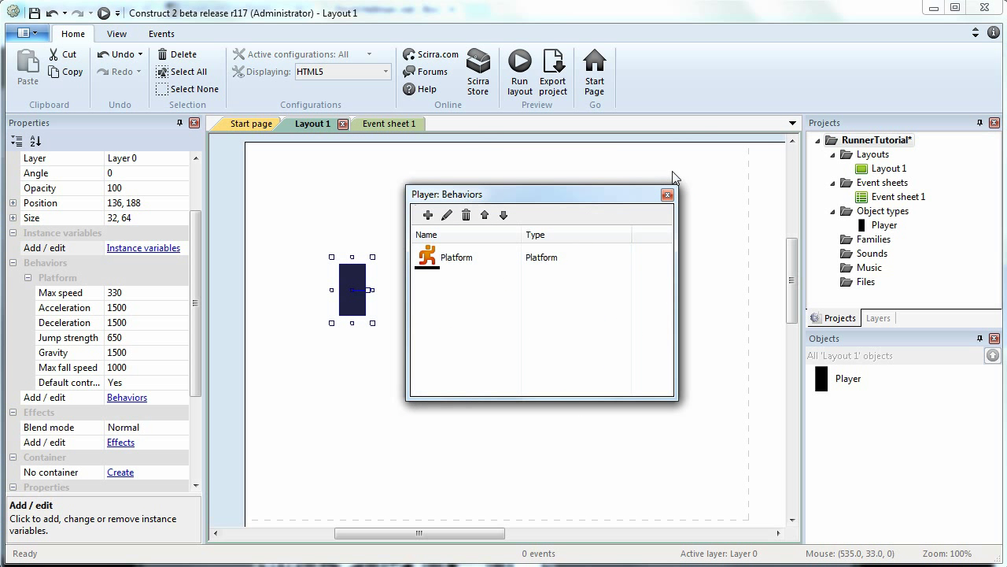
click(667, 195)
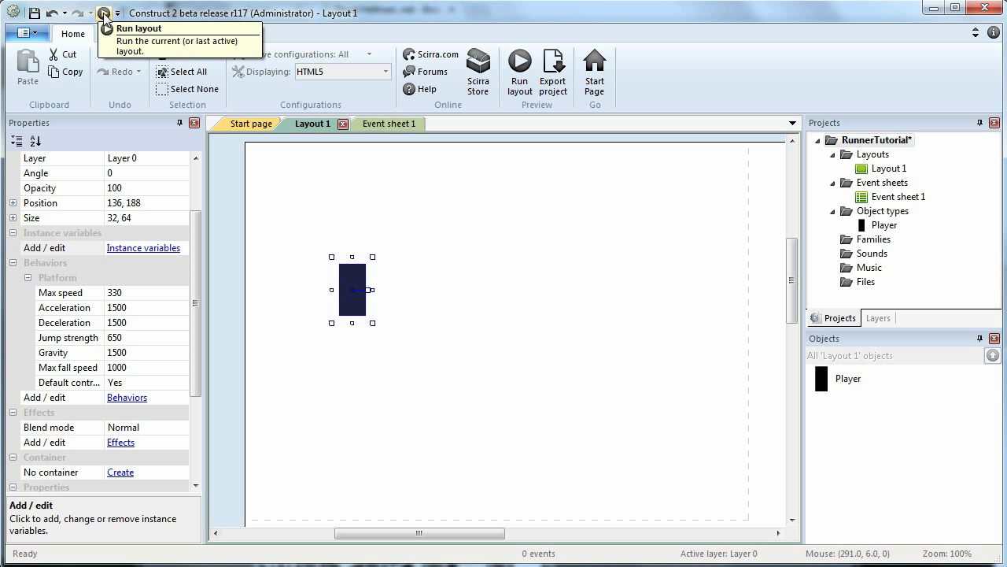
- Preview the layout in the browser, return to the layout editor and deselect the Player
click(105, 14)
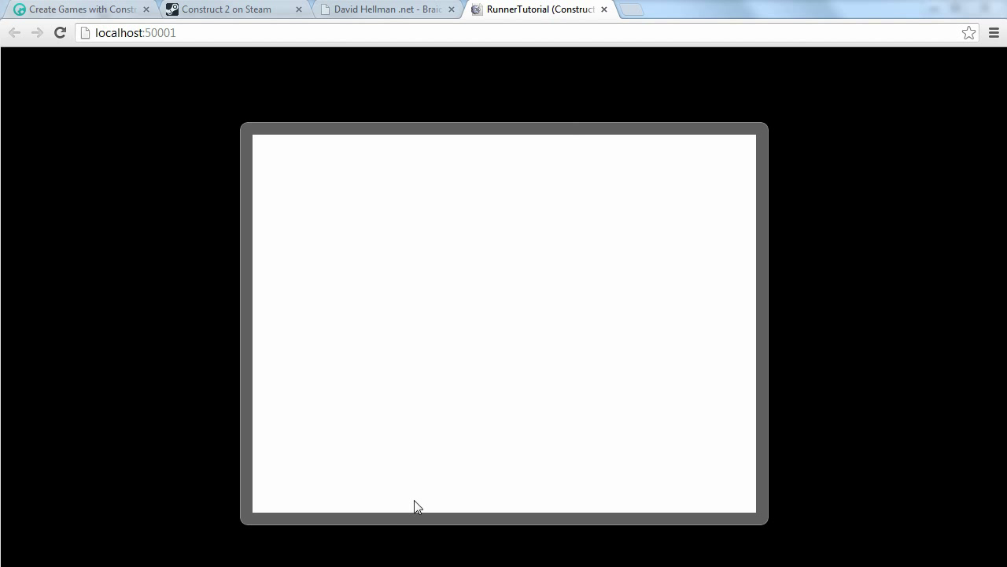
key(alt+Tab)
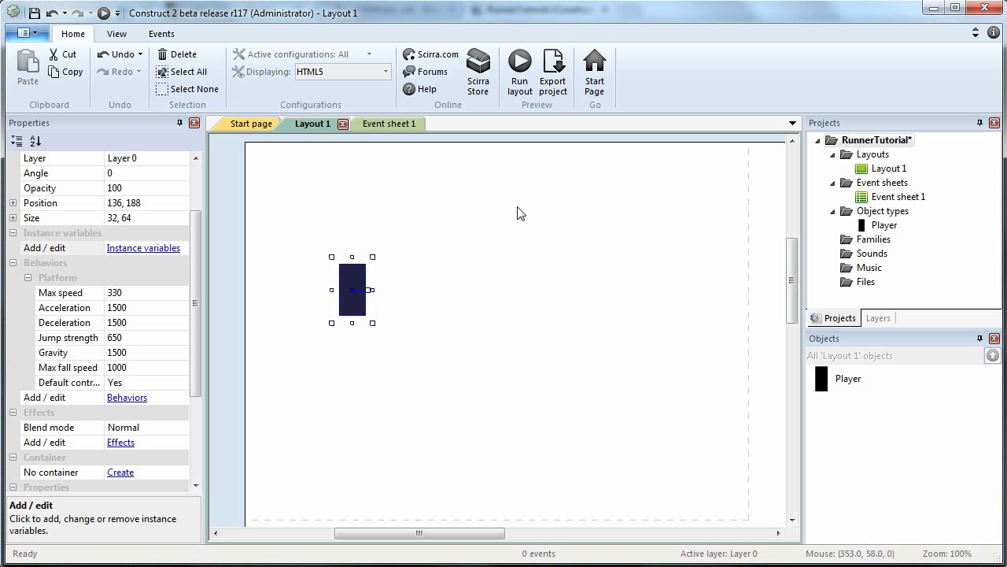
click(417, 405)
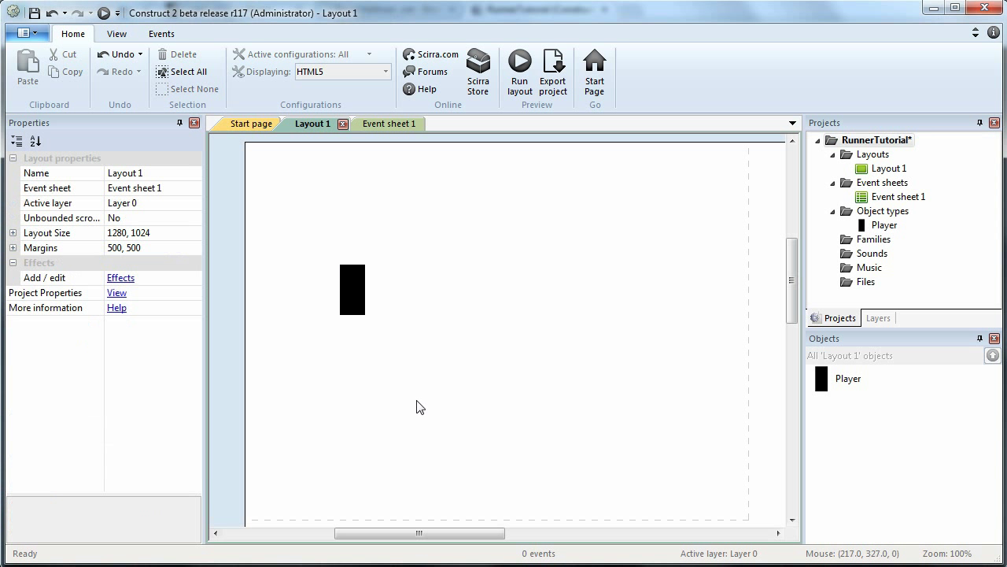
- Insert a Tiled Background object into Layout 1 at about position 308, 299
double_click(465, 356)
double_click(643, 343)
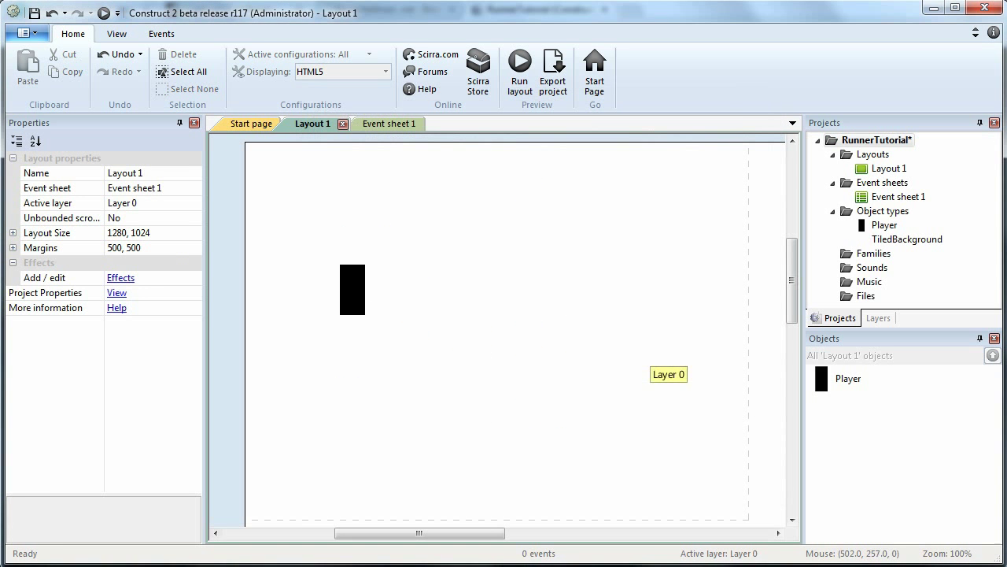
click(488, 377)
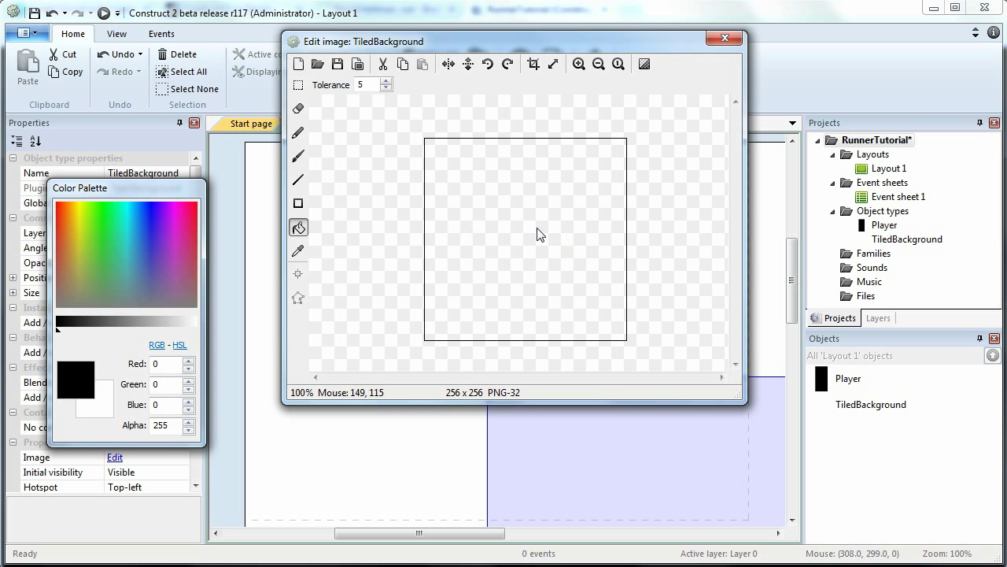
- Fill the tiled background's image with black and paint a green (117, 172, 82) zigzag on it with a size 10 brush
click(496, 222)
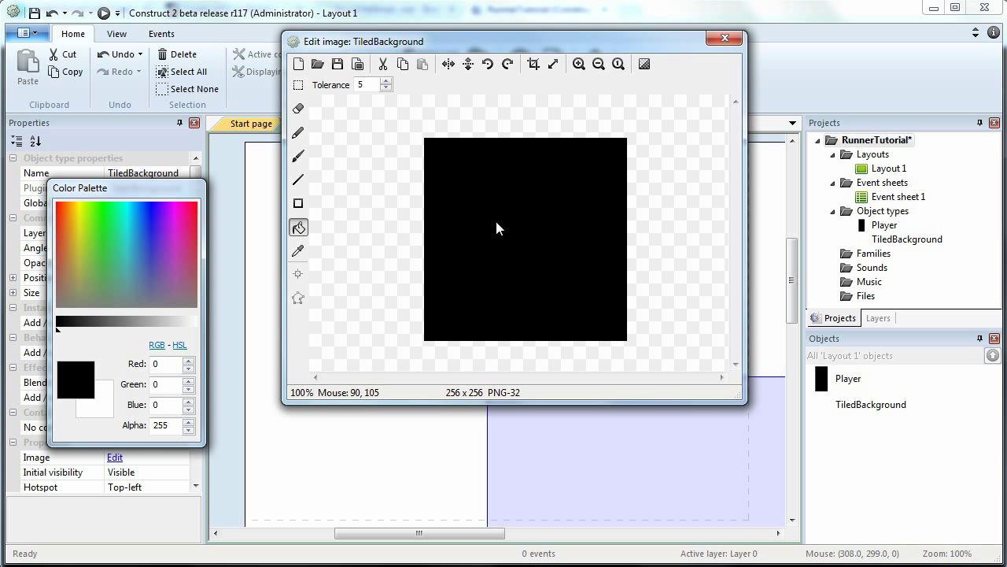
click(298, 179)
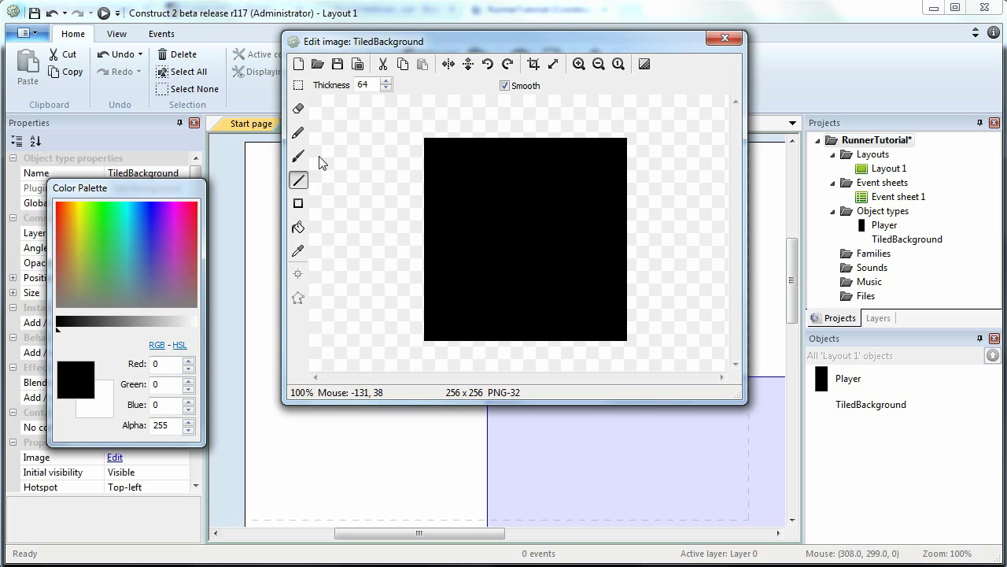
click(298, 156)
click(91, 295)
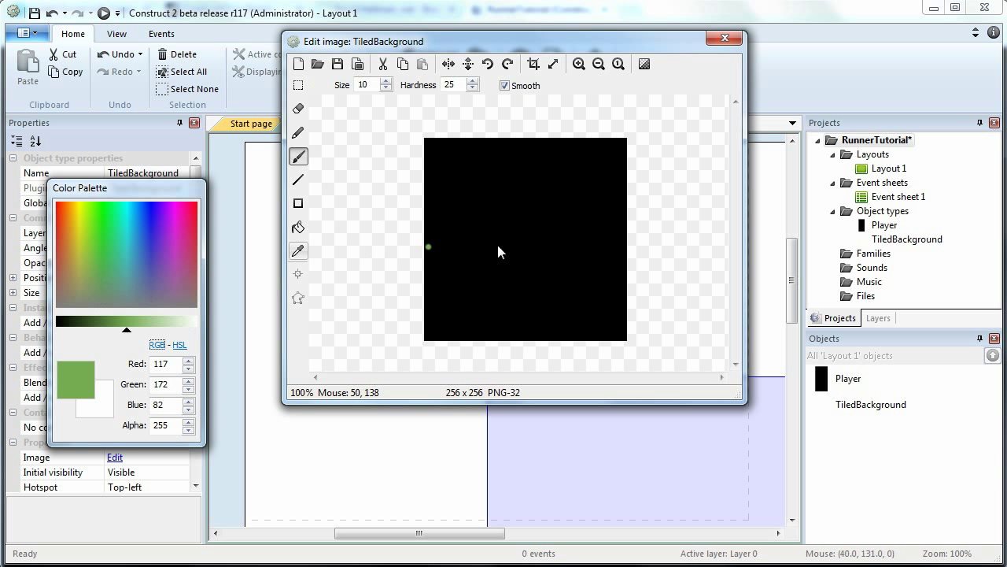
mouse_move(477, 233)
mouse_down()
mouse_move(497, 182)
mouse_move(534, 221)
mouse_up()
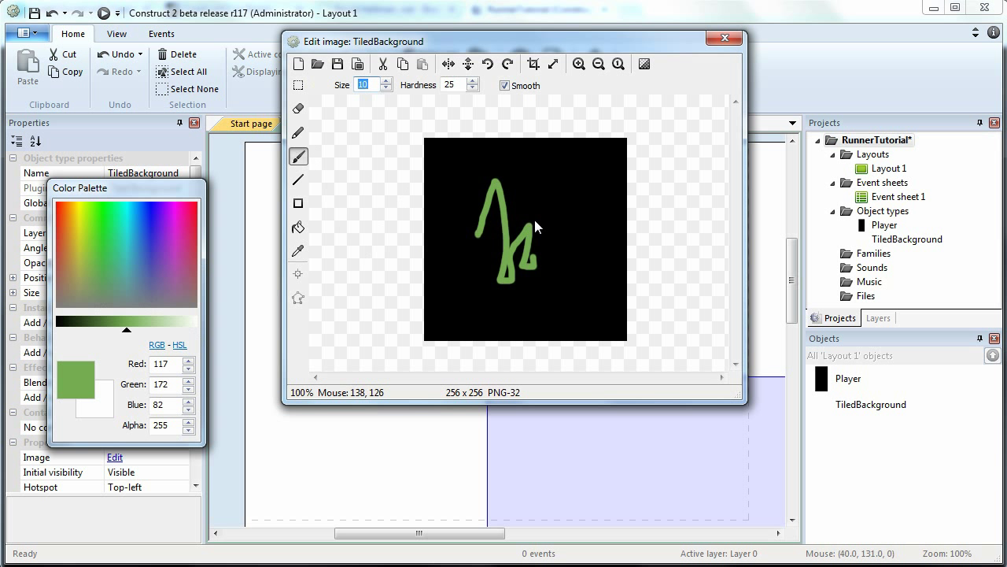
click(724, 39)
- Move the tiled background to about position 57, 150 and resize it to about 442 by 262
drag(609, 420, 435, 207)
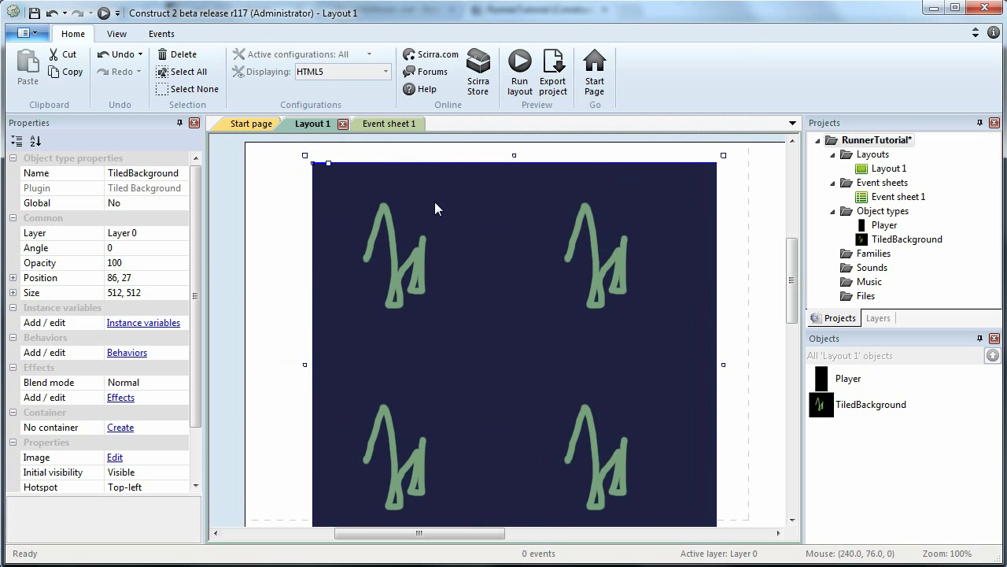
drag(723, 364, 767, 333)
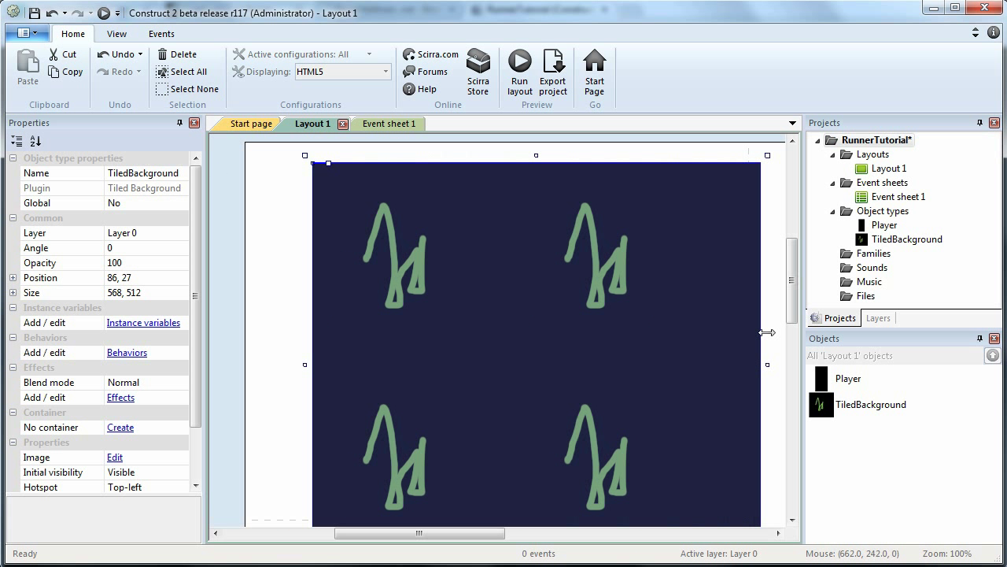
drag(535, 155, 529, 315)
drag(535, 368, 513, 207)
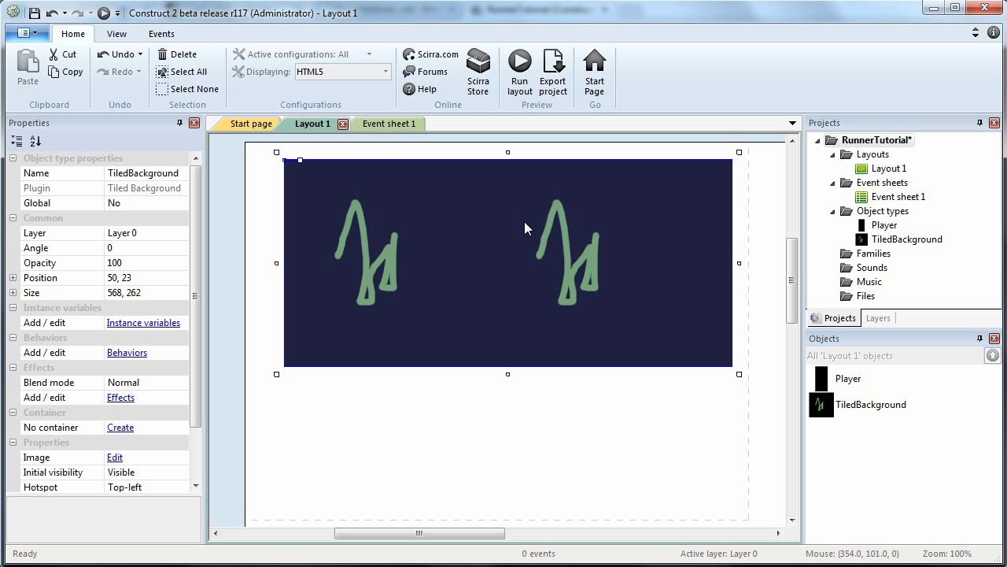
drag(524, 228, 488, 341)
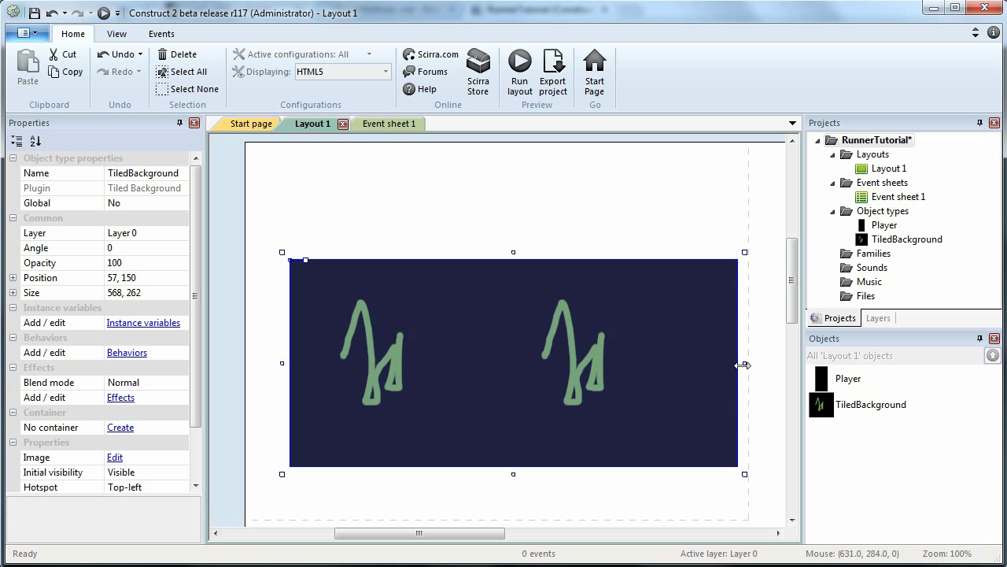
drag(745, 363, 644, 358)
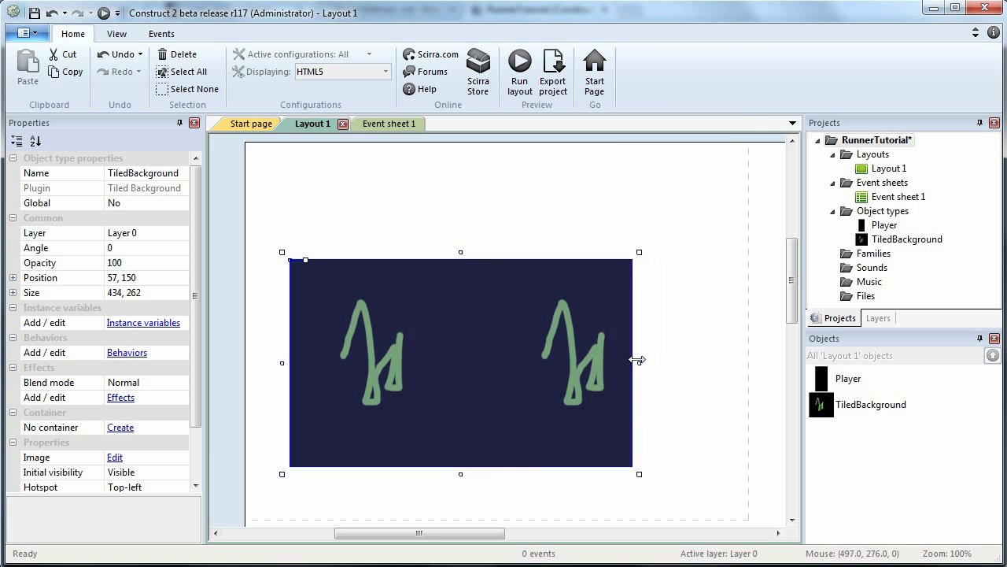
- Erase the tiled background's whole image and fill it with plain black
double_click(443, 328)
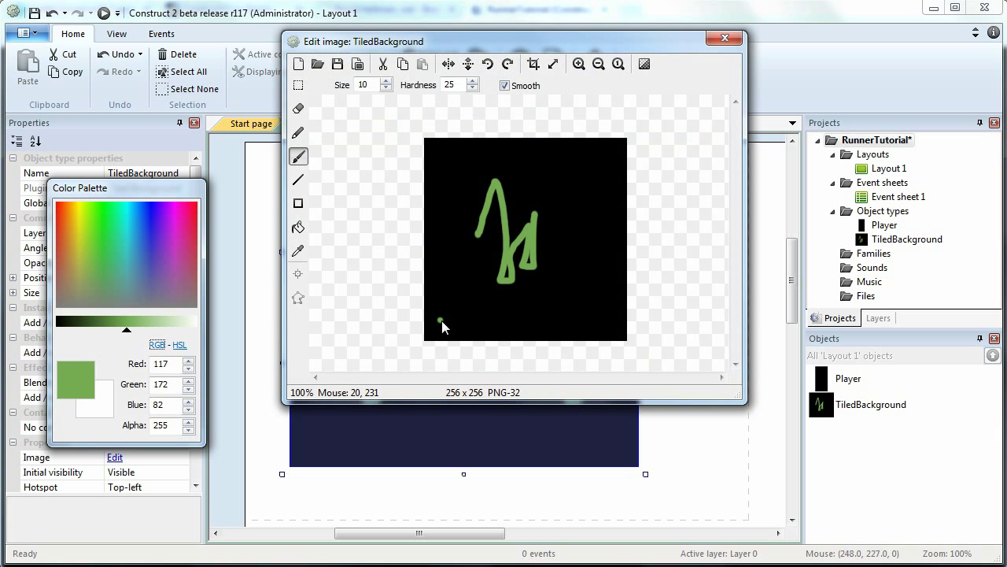
click(298, 85)
drag(387, 128, 692, 468)
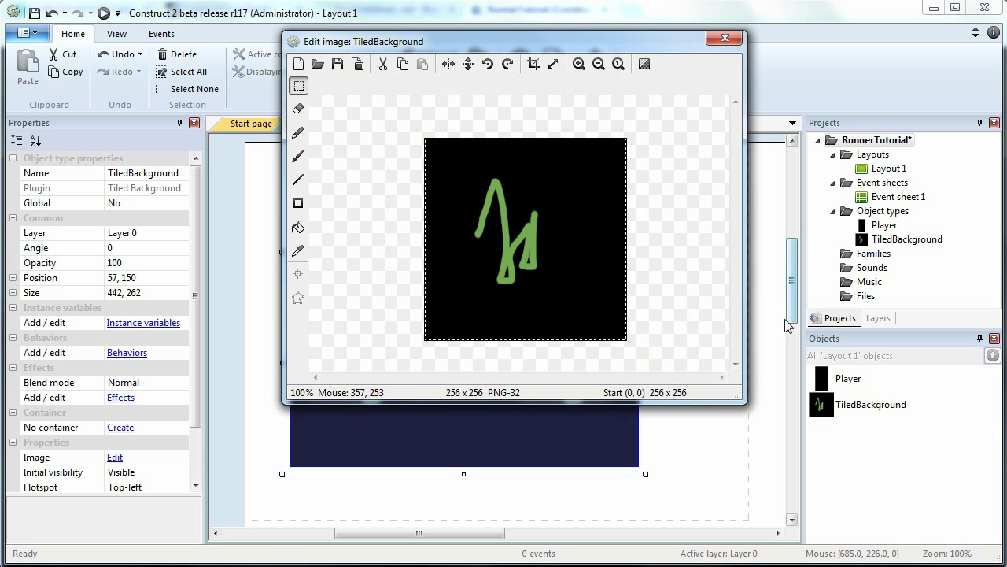
key(Delete)
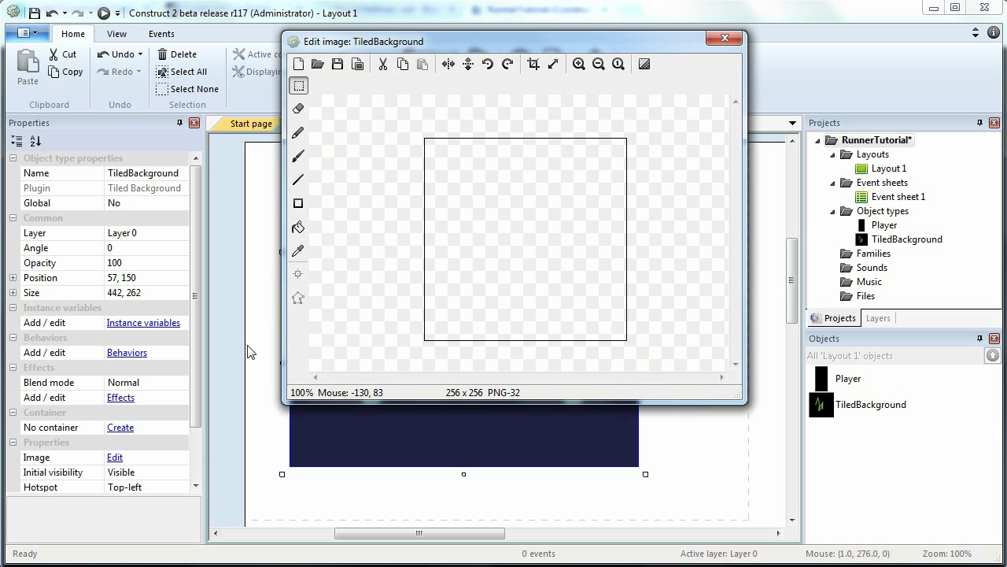
click(299, 227)
click(530, 197)
drag(126, 324, 57, 322)
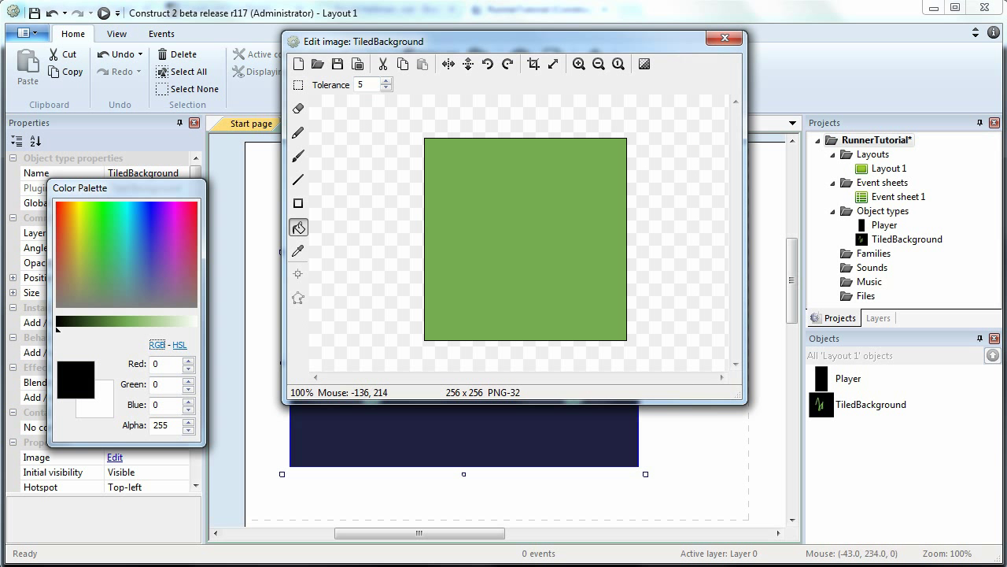
click(528, 252)
click(725, 38)
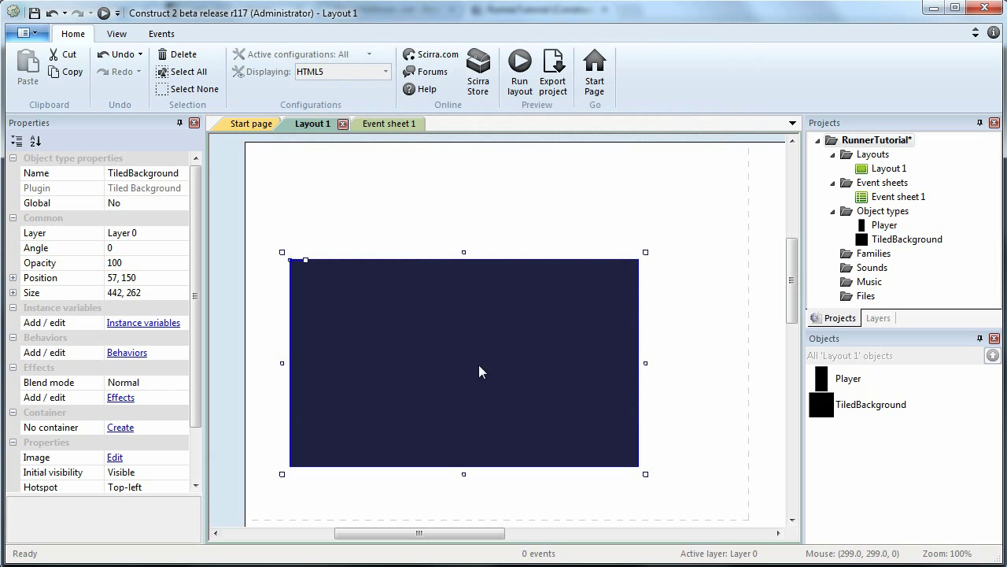
- Set the tiled background's width and height to 64 each
click(12, 293)
click(116, 308)
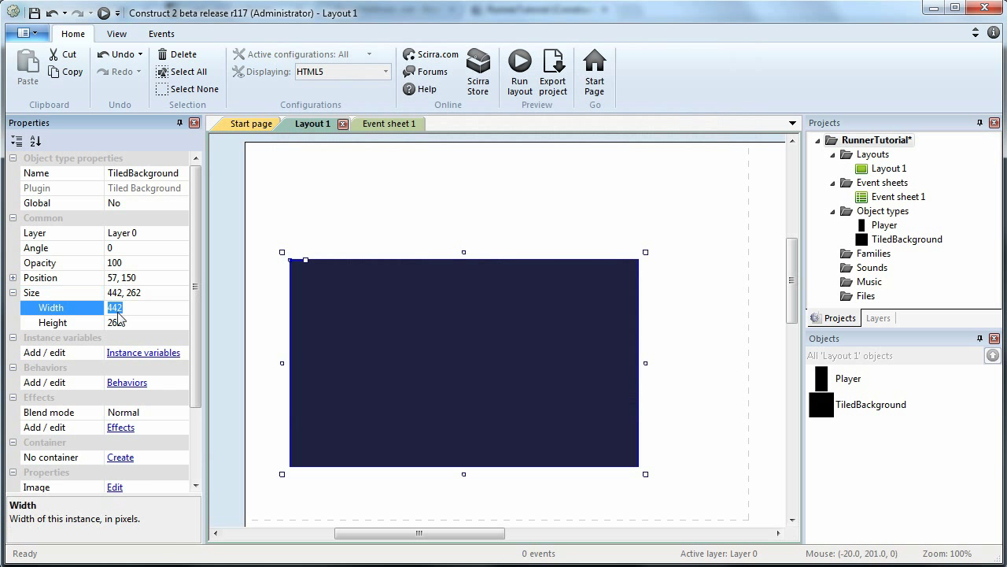
text(64)
click(175, 329)
text(64)
key(Return)
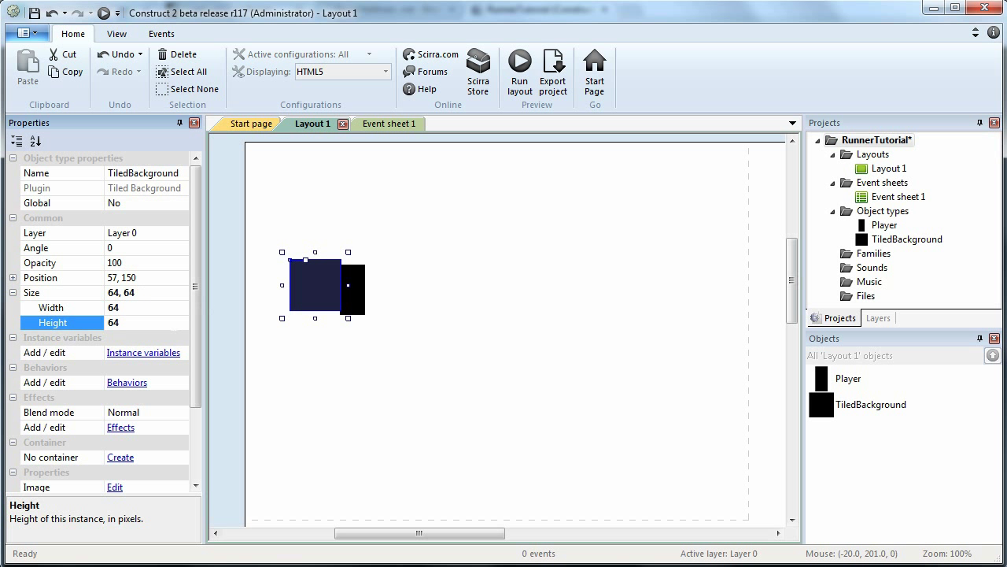
- Place the tiled background below the Player at about 6, 333, stretch it to about 411 by 64, and preview the layout
drag(334, 281, 585, 438)
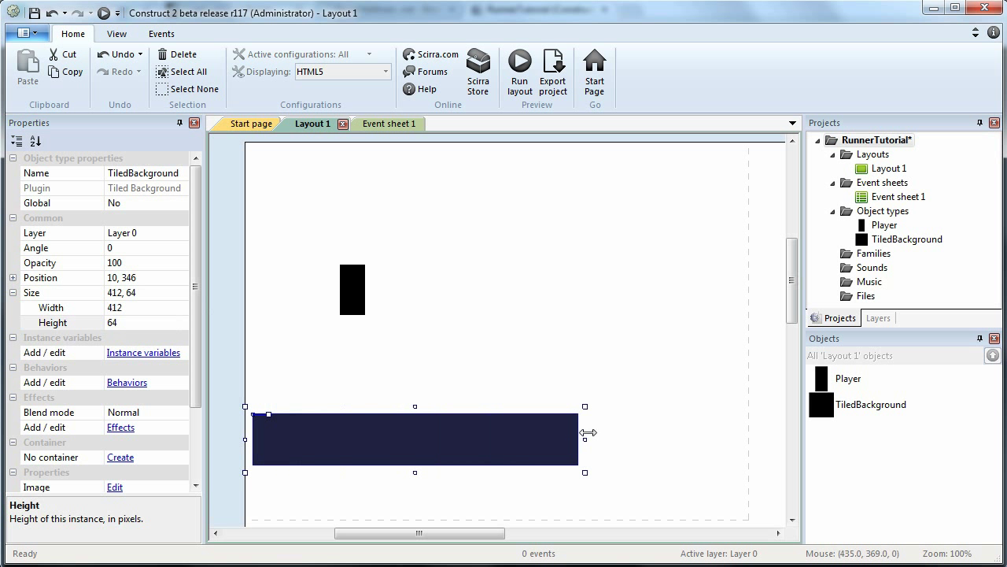
drag(488, 446, 482, 438)
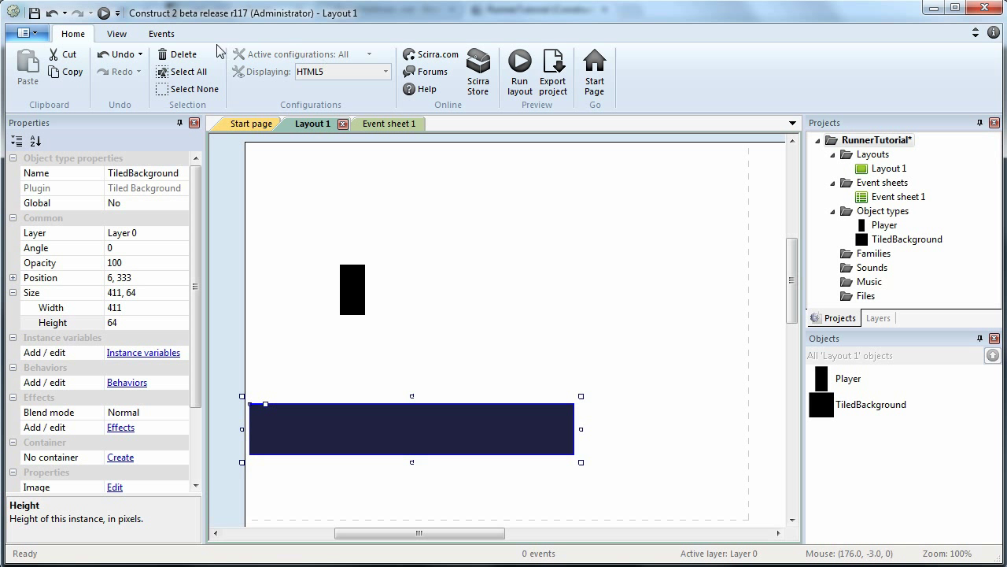
key(F5)
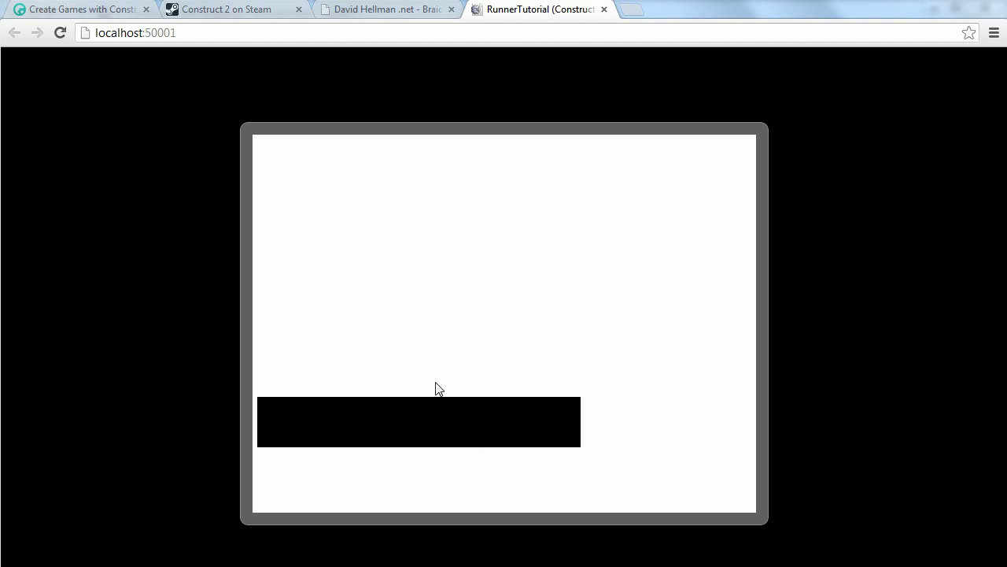
key(alt+Tab)
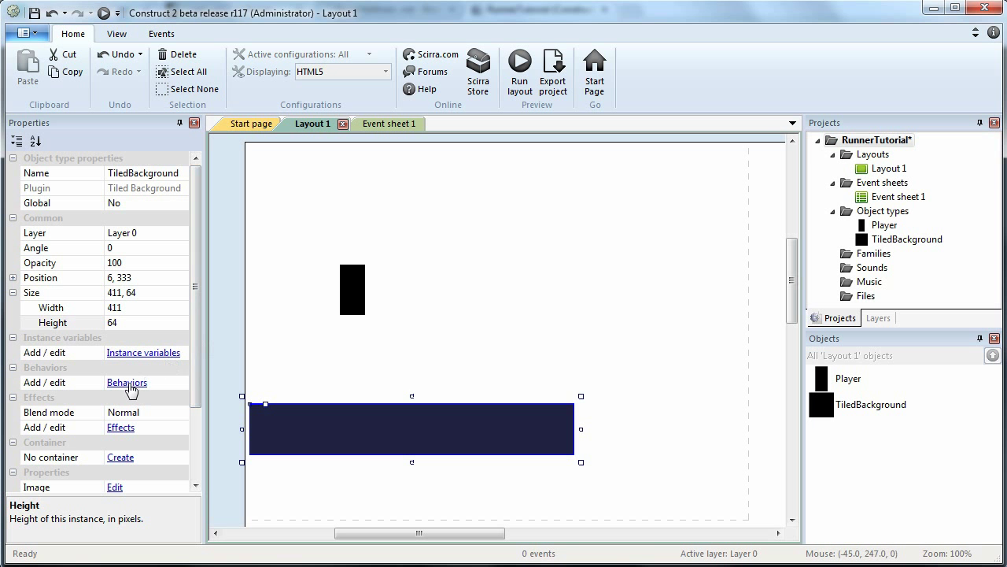
- Add the Solid behavior to the tiled background
click(127, 382)
click(428, 214)
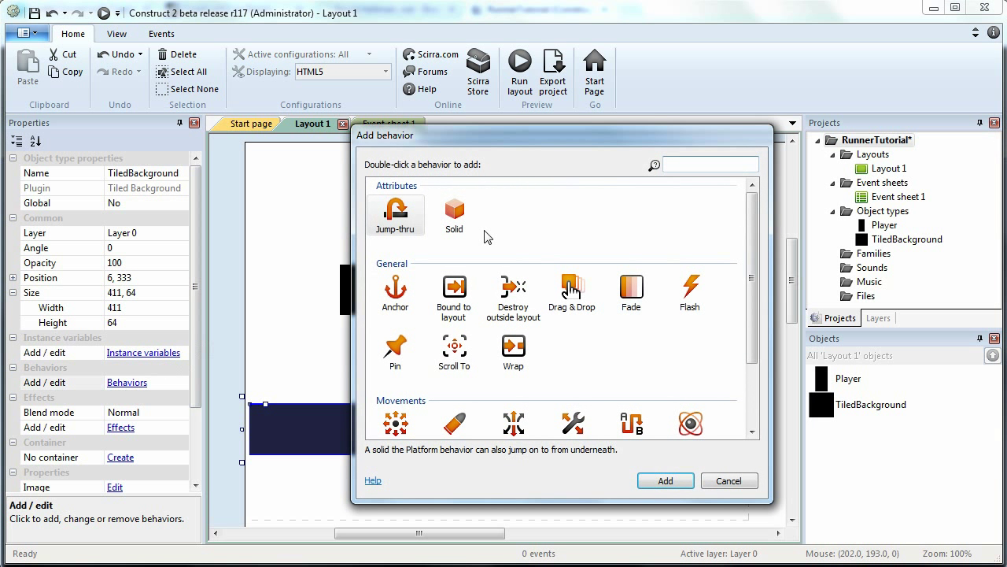
click(465, 224)
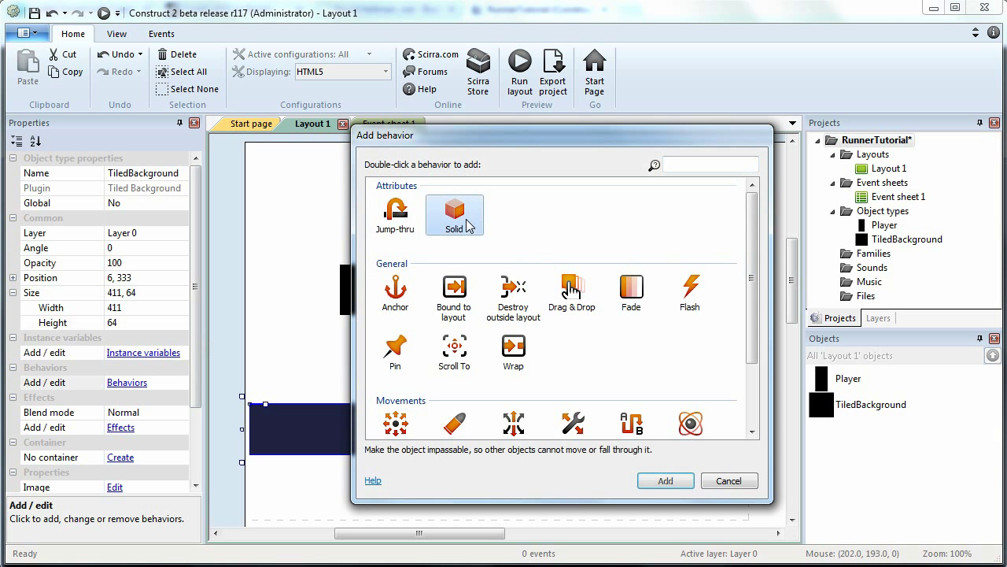
click(665, 481)
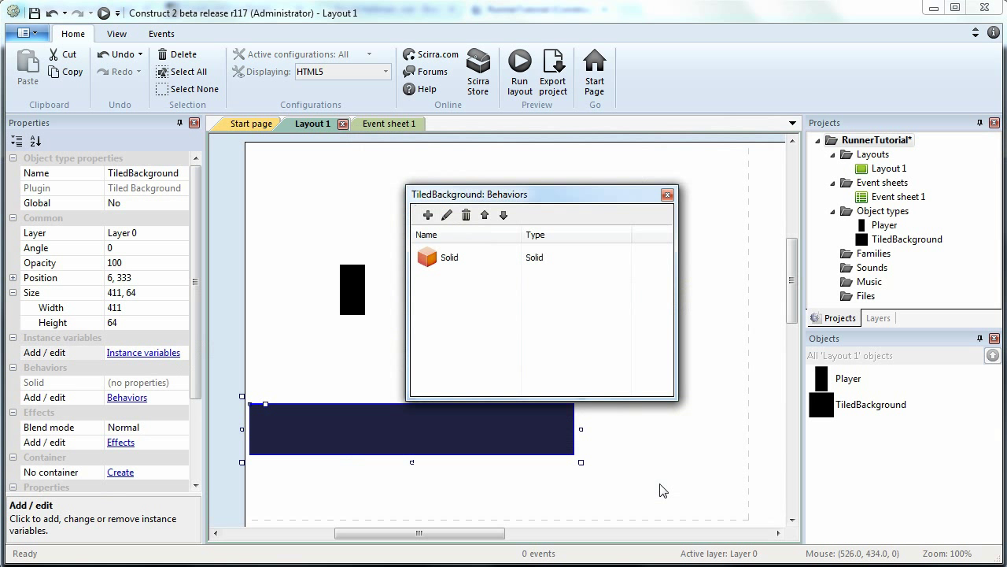
click(668, 194)
- Preview the layout in the browser, test running both ways and jumping on the platform, and return to Construct 2
click(370, 288)
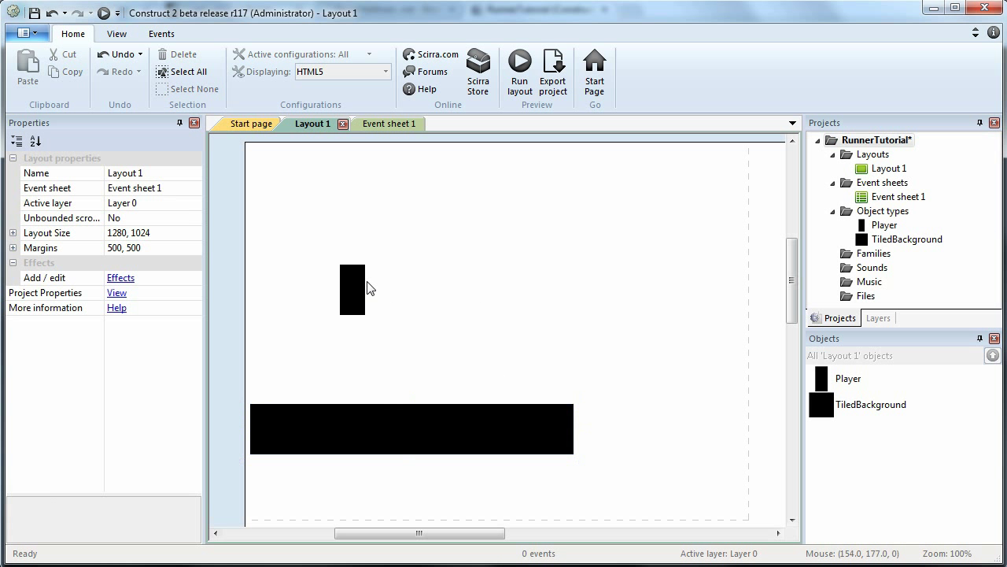
click(360, 290)
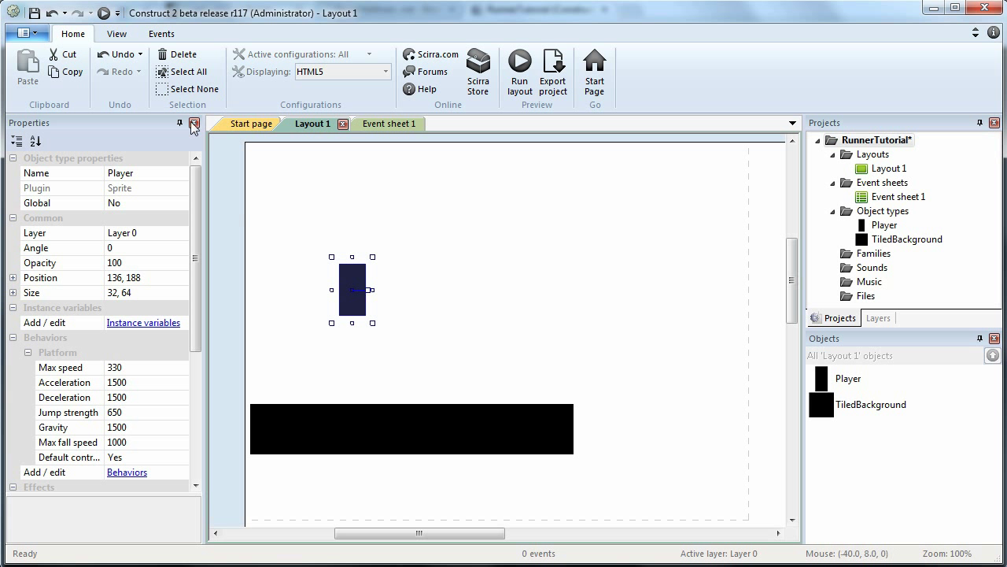
click(103, 13)
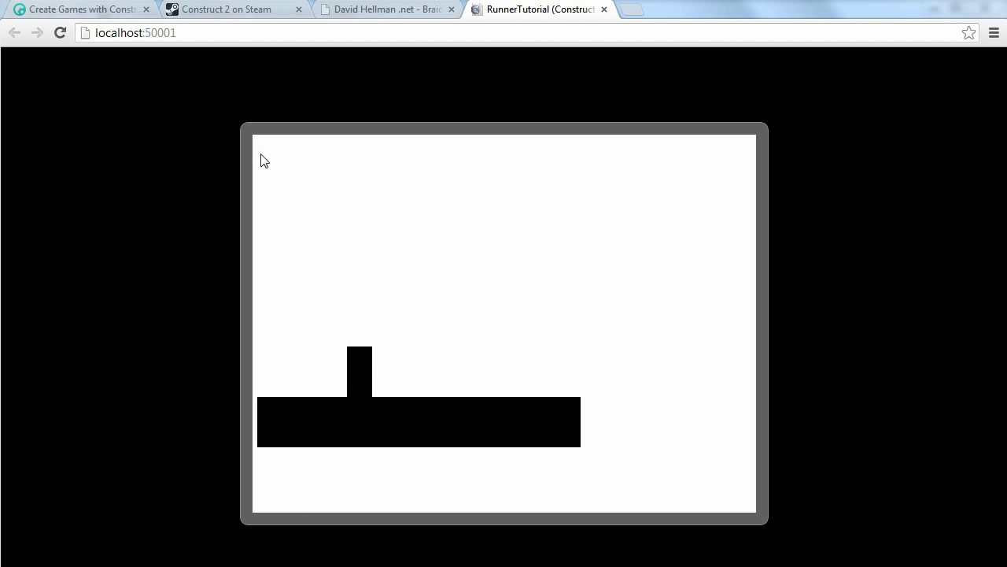
key(Right)
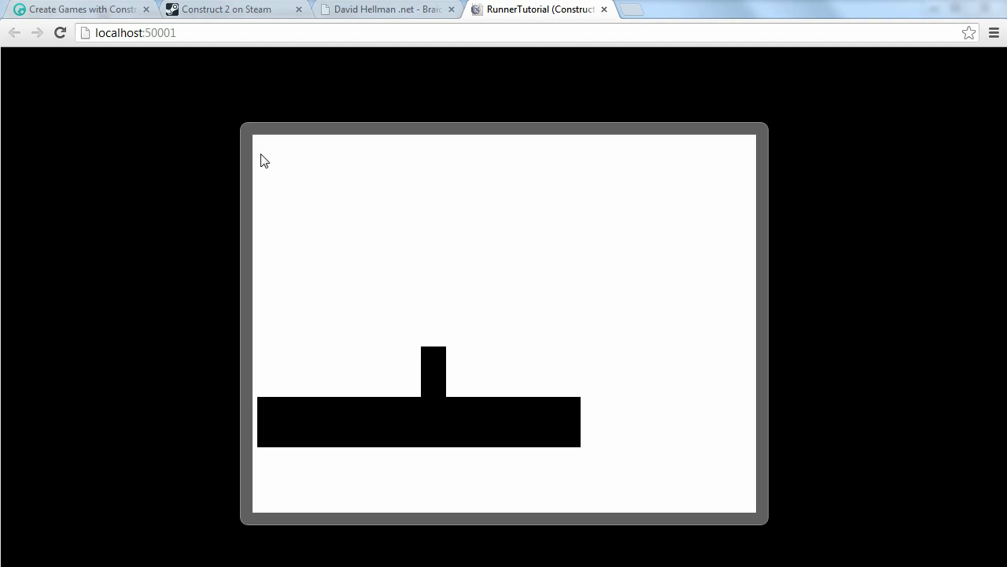
key(Left)
key(Up)
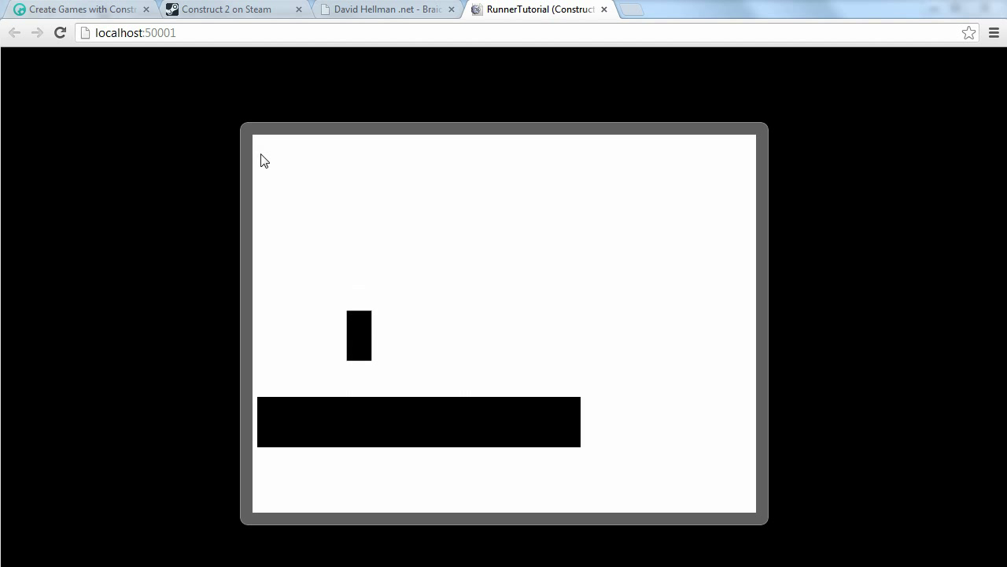
key(Right)
key(Left)
key(Right)
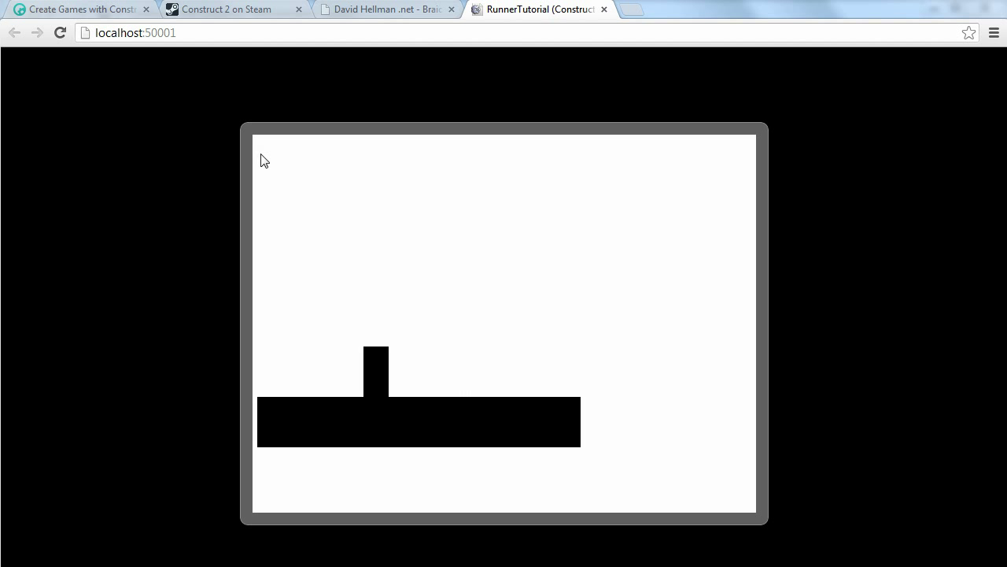
key(Up)
key(Left)
key(Left)
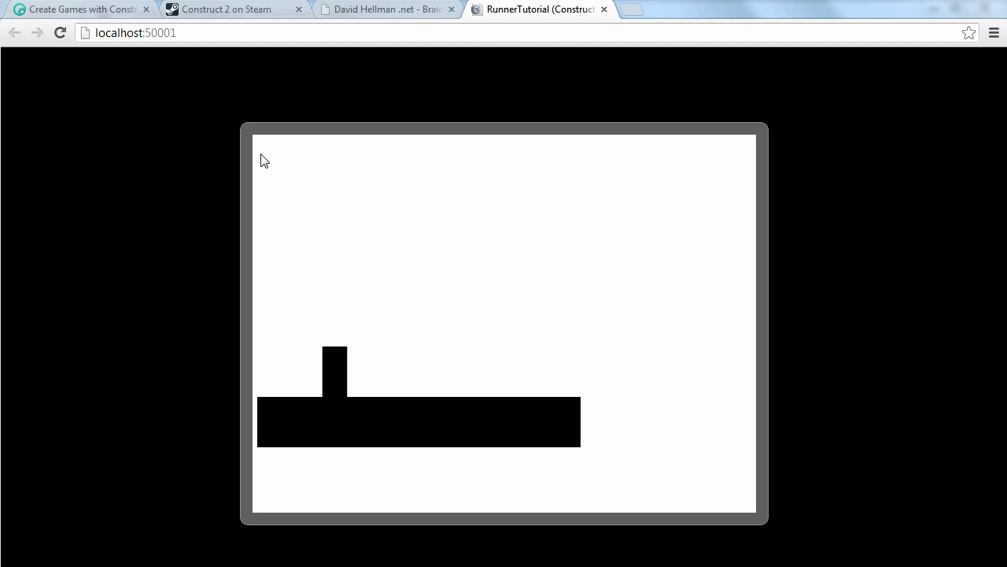
key(Right)
key(Left)
key(Left)
key(Up)
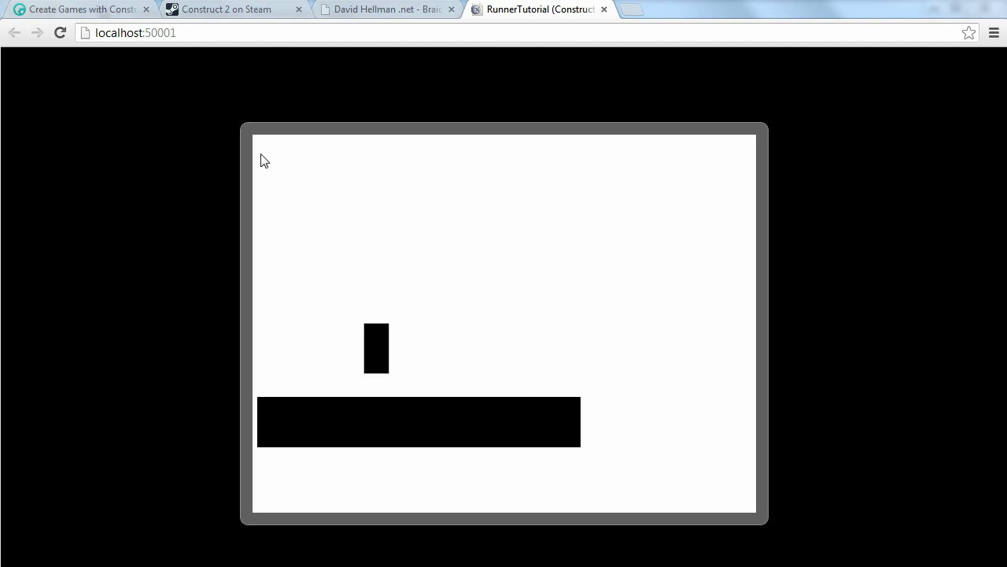
key(Right)
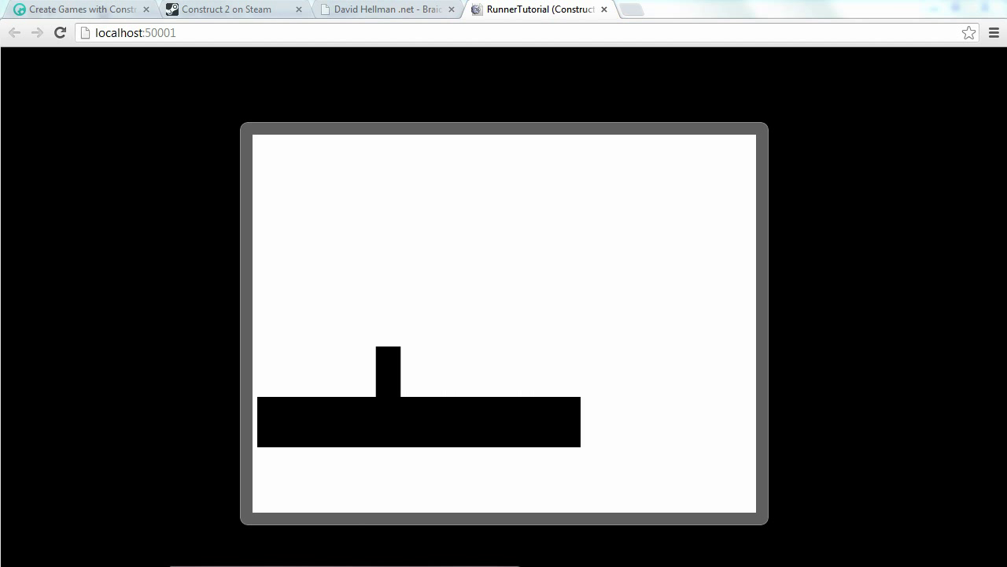
key(alt+Tab)
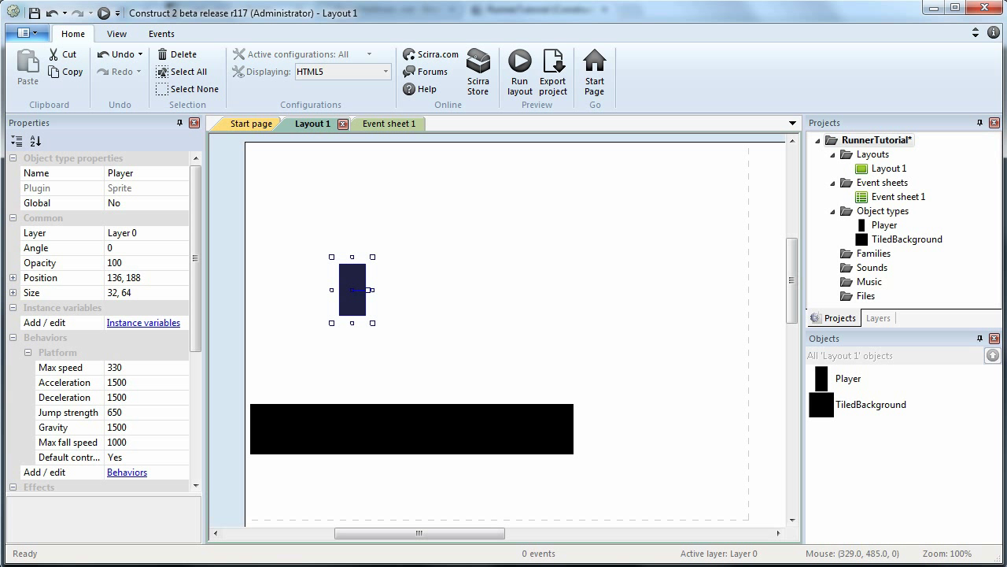
- Rename the tiled background object as FloorTile
click(539, 435)
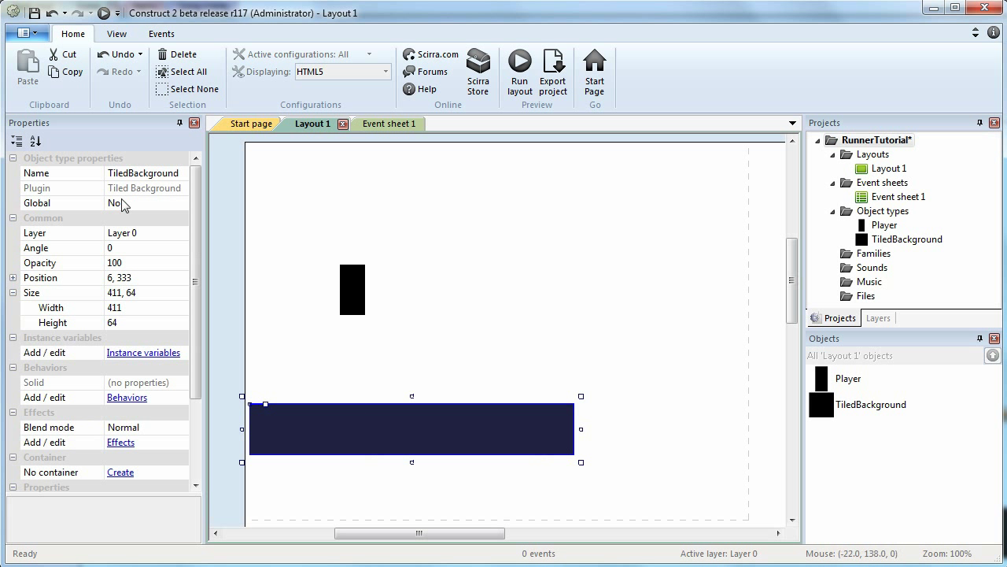
click(164, 176)
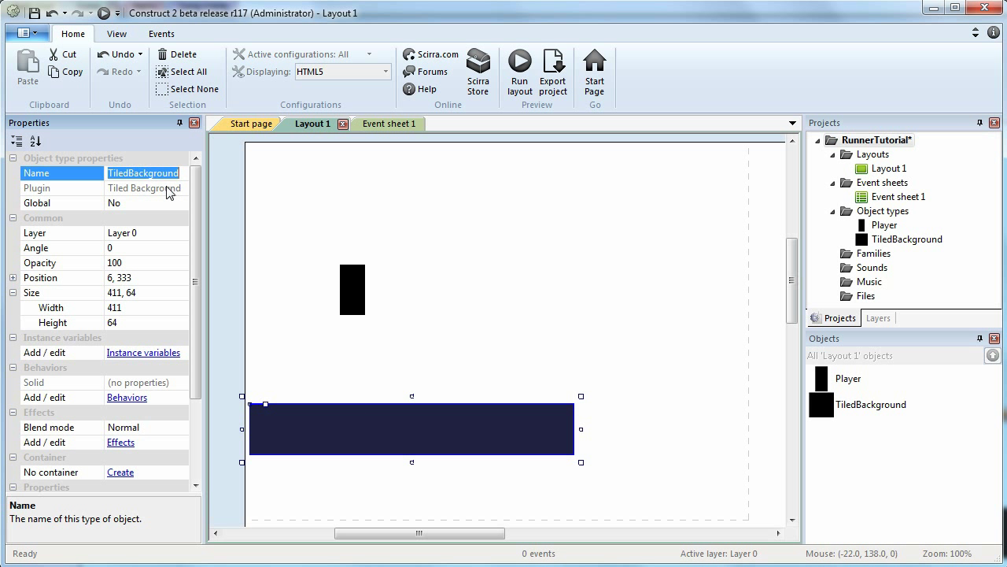
text(FloorTile)
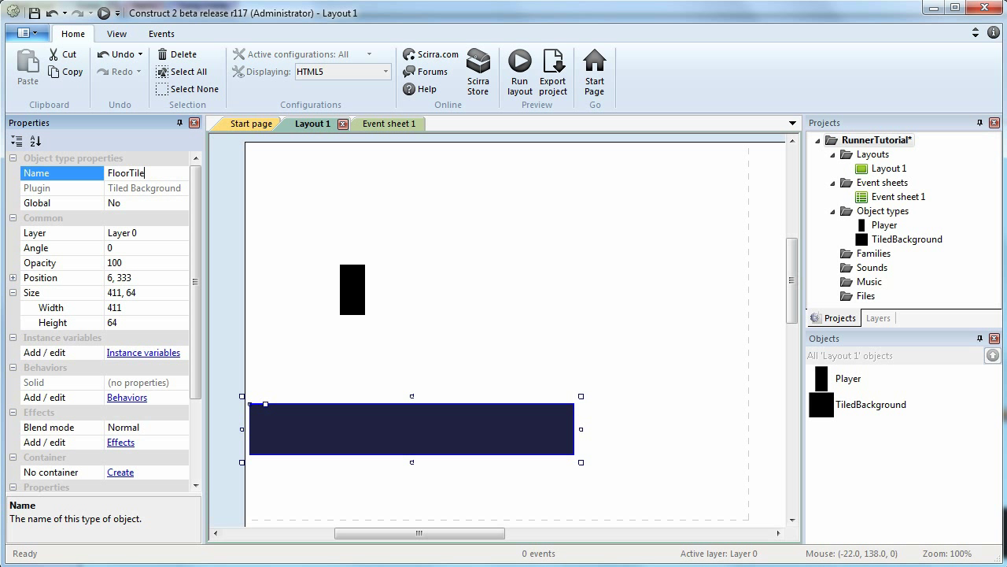
key(Return)
- Move the floor tile to about 1, 351 and place a copy of it at about 459, 480
drag(354, 427, 350, 441)
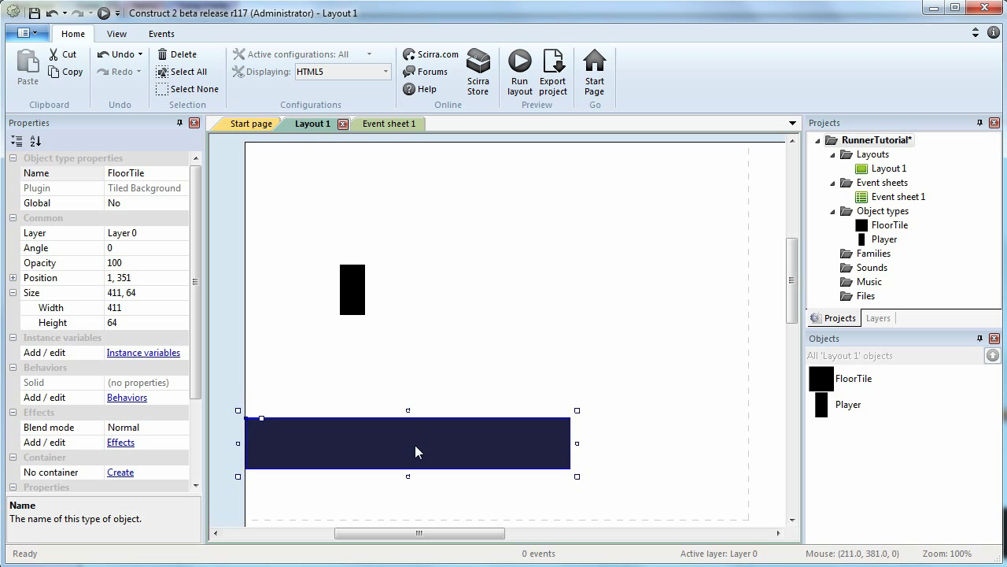
ctrl+drag(352, 450, 673, 516)
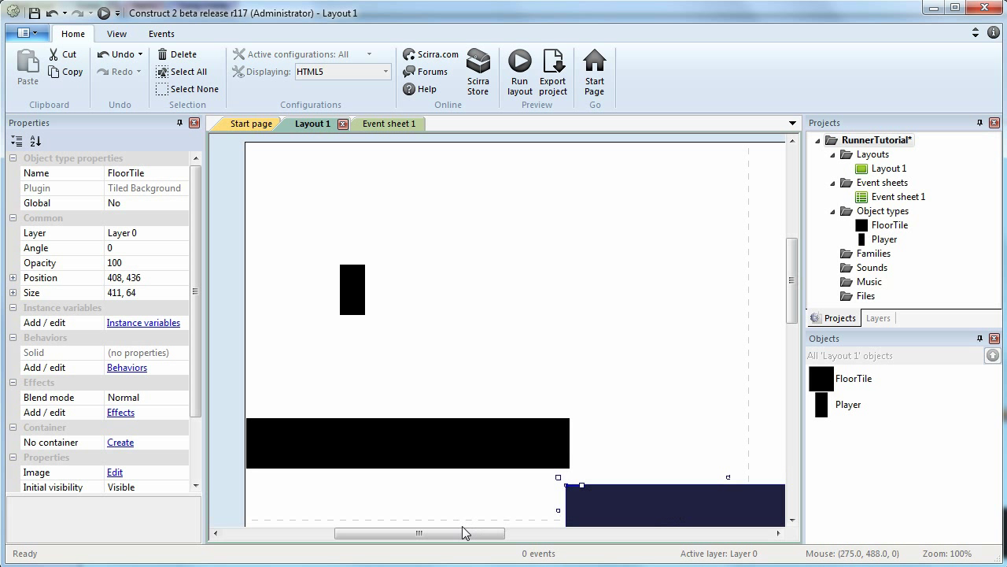
drag(482, 533, 540, 541)
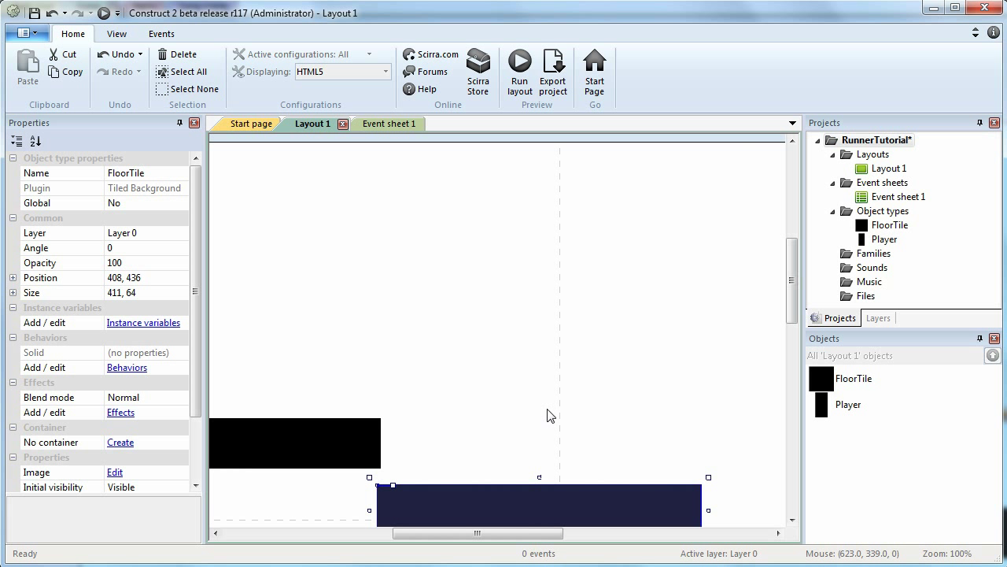
ctrl+scroll(547, 416, down, 4)
ctrl+scroll(510, 443, up, 1)
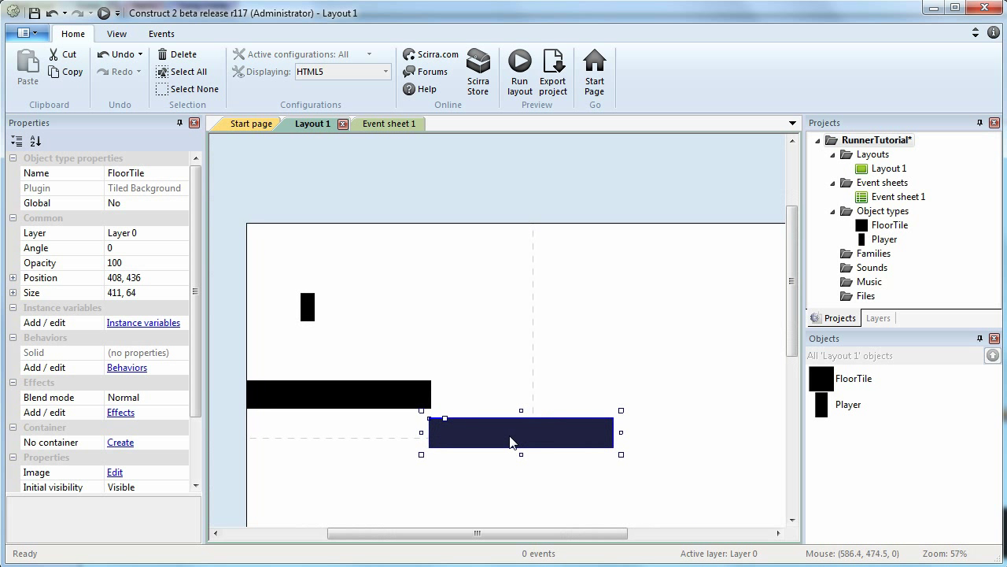
drag(510, 442, 533, 462)
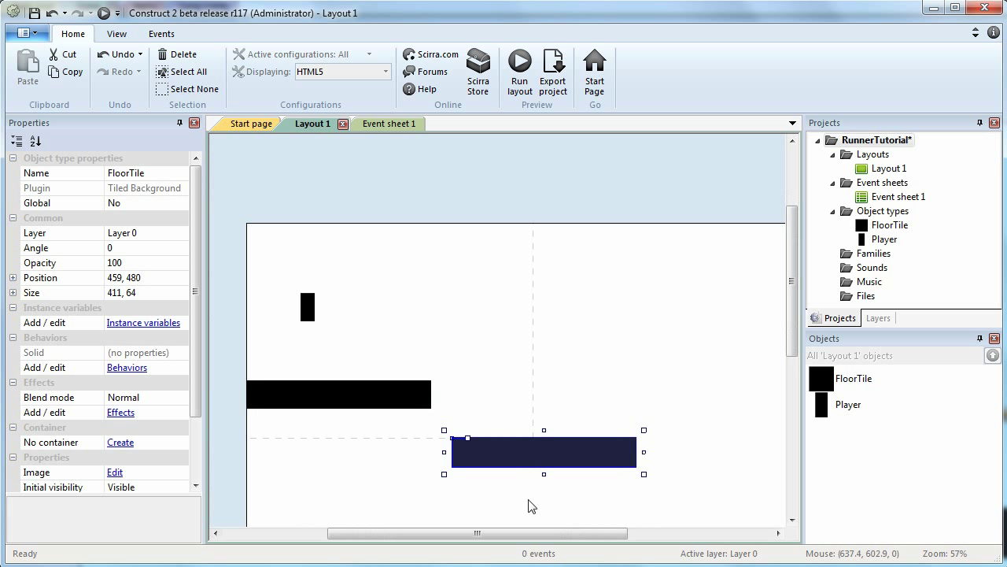
- Set the width of Layout 1 to 6000 pixels
drag(477, 533, 532, 532)
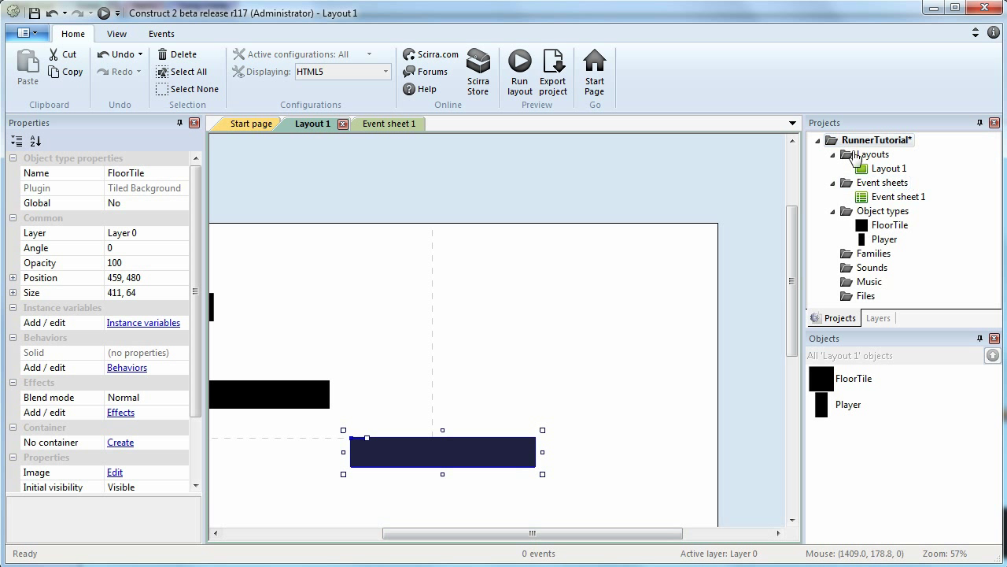
click(890, 169)
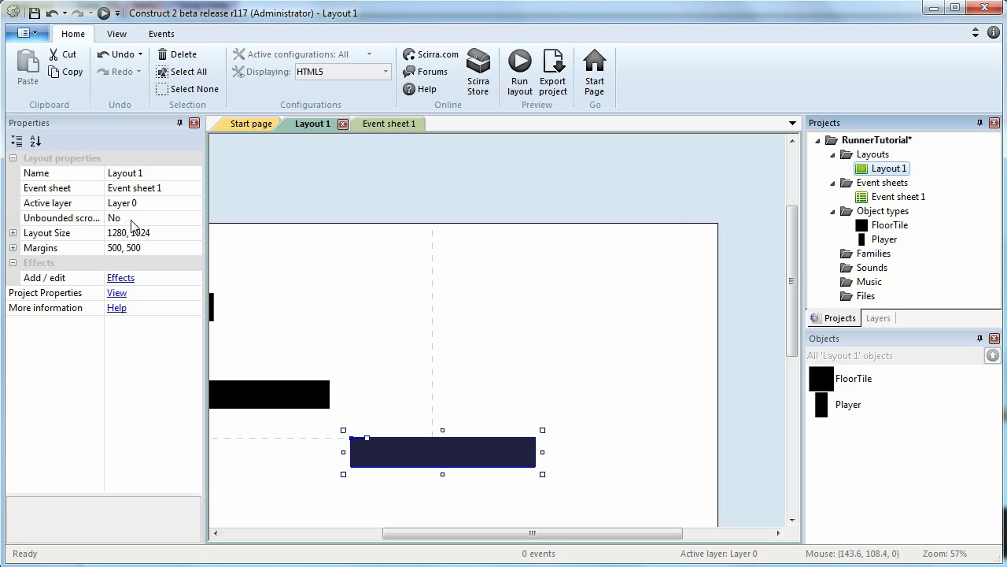
click(13, 233)
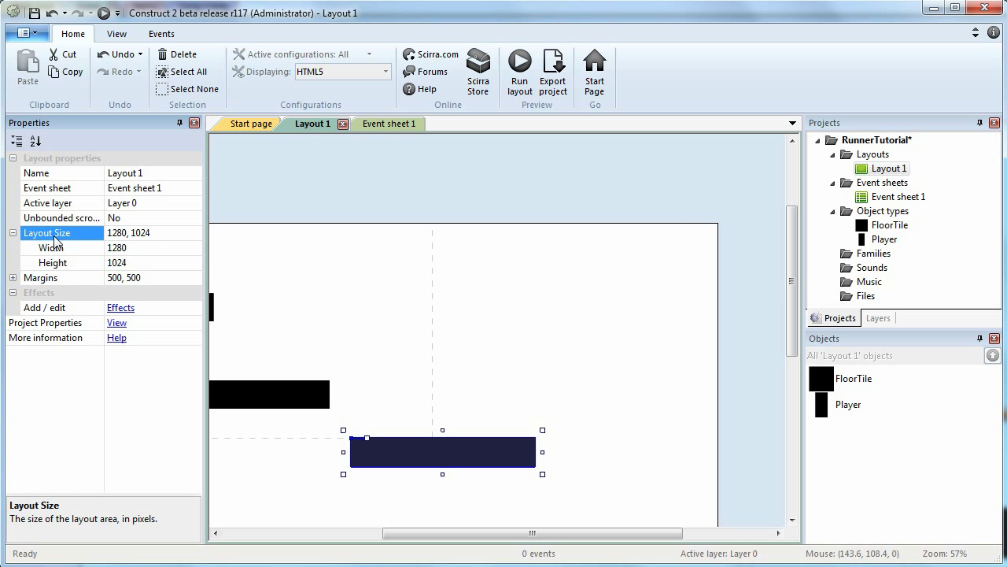
click(143, 247)
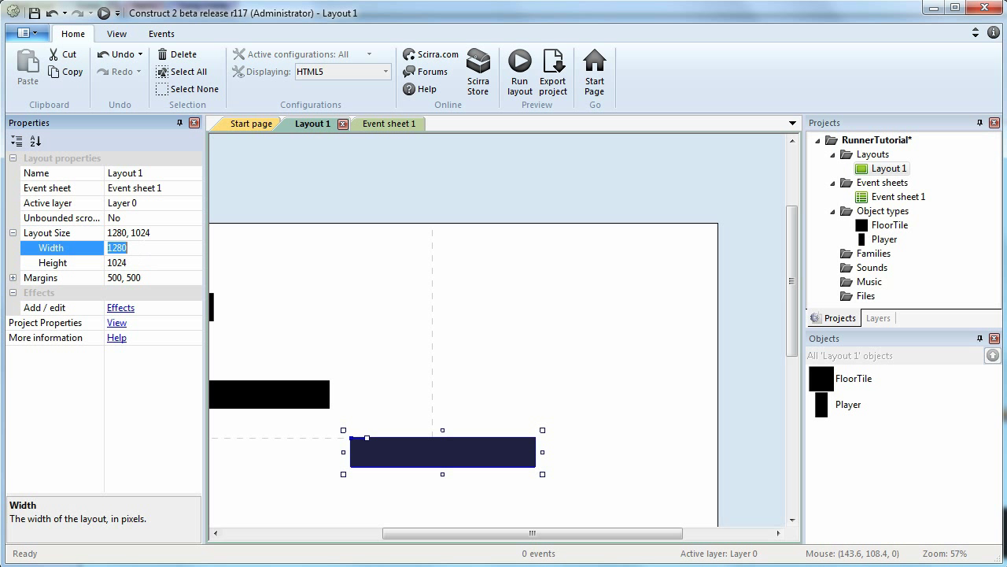
text(6000)
key(Return)
click(544, 389)
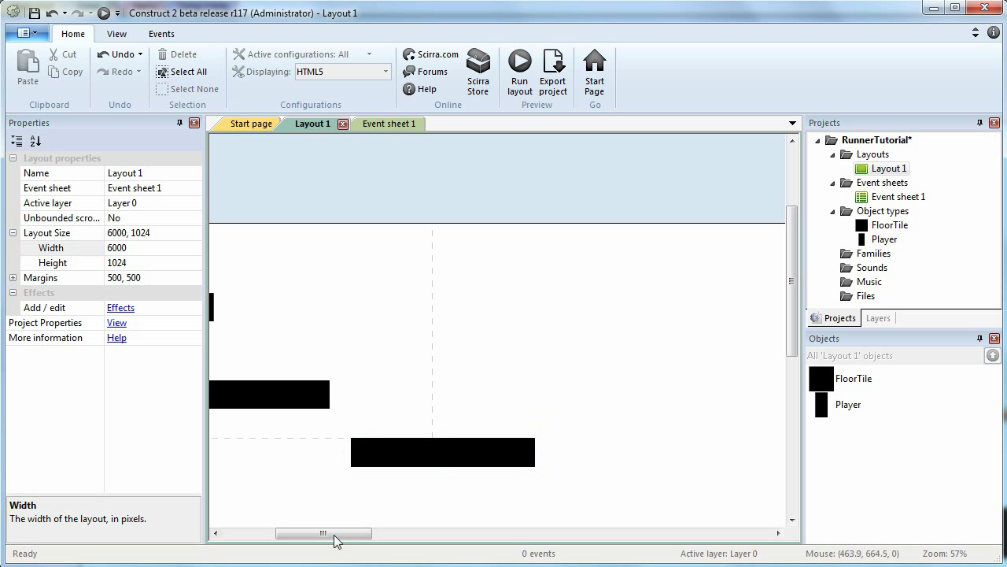
- Duplicate the second floor tile and place the copy beyond its right end, slightly higher, leaving a gap between them
drag(331, 533, 317, 492)
click(444, 447)
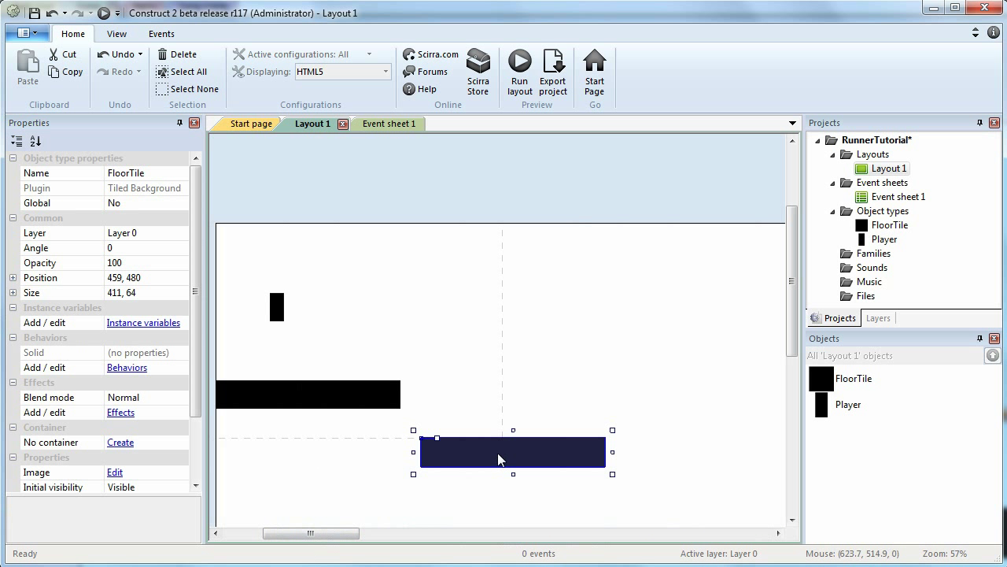
ctrl+drag(521, 460, 737, 425)
click(330, 534)
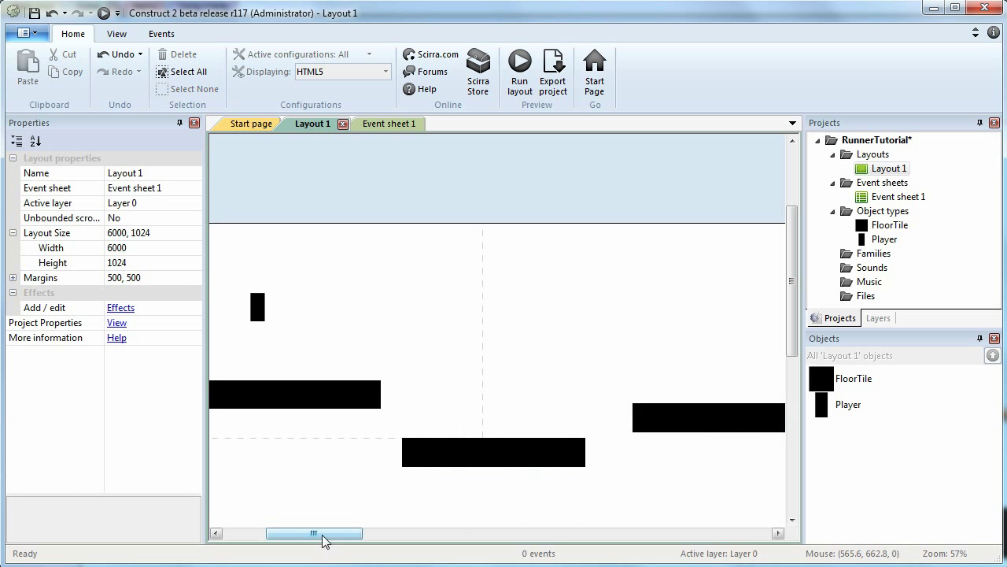
- Set the max speed of the Player's Platform behavior to 700
drag(322, 535, 295, 537)
click(415, 306)
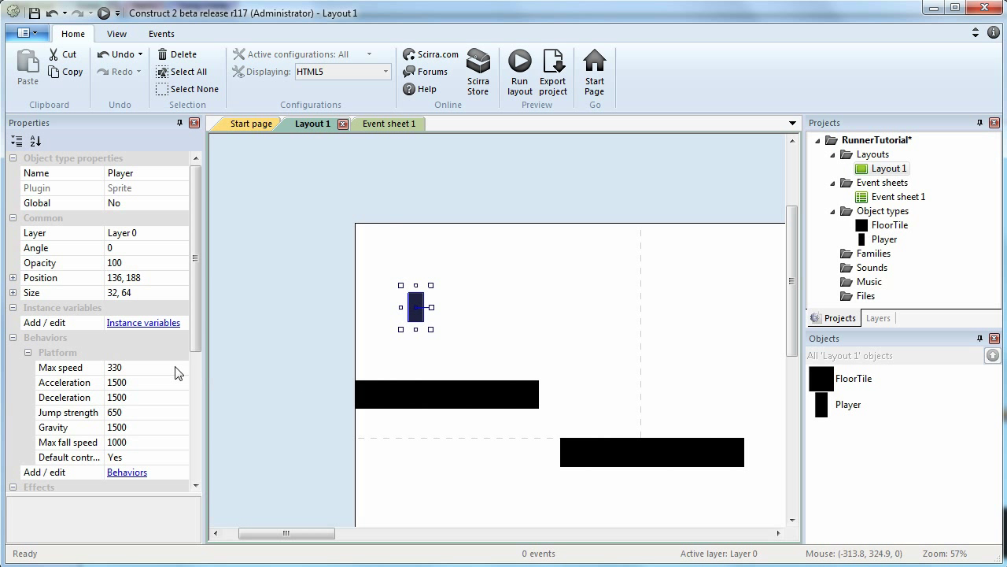
drag(200, 325, 197, 352)
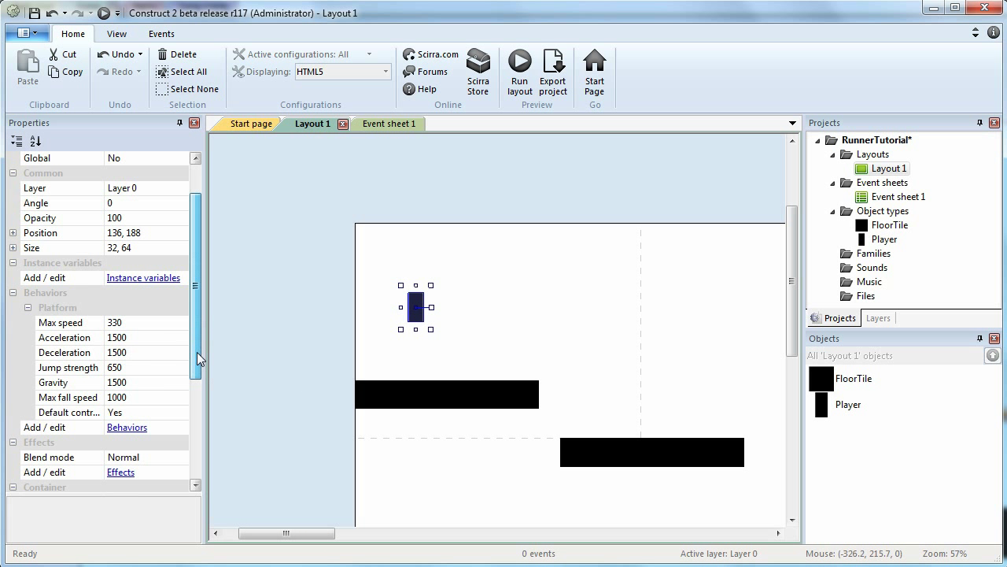
click(147, 326)
text(700)
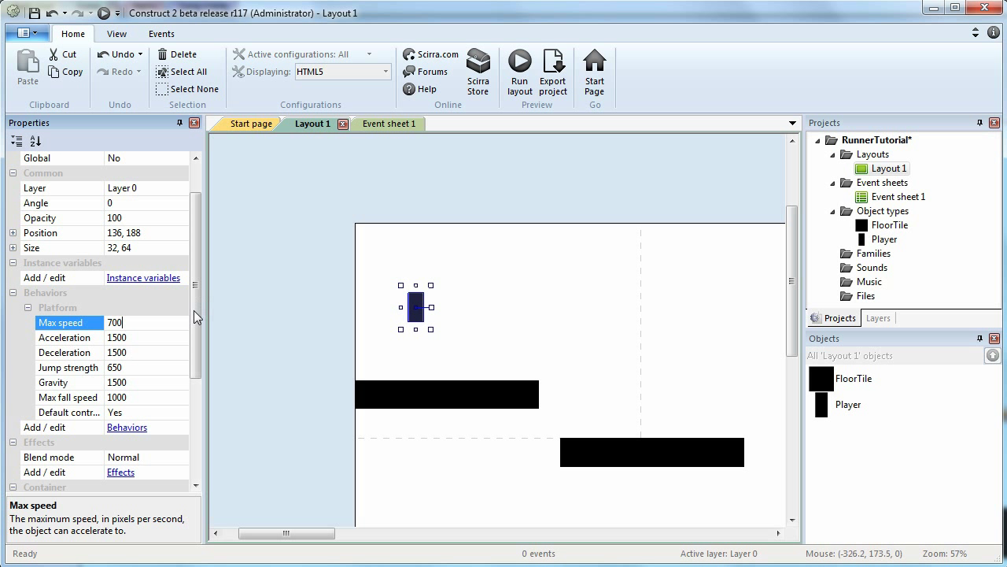
- Set the jump strength of the Player's Platform behavior to 670
drag(194, 315, 193, 330)
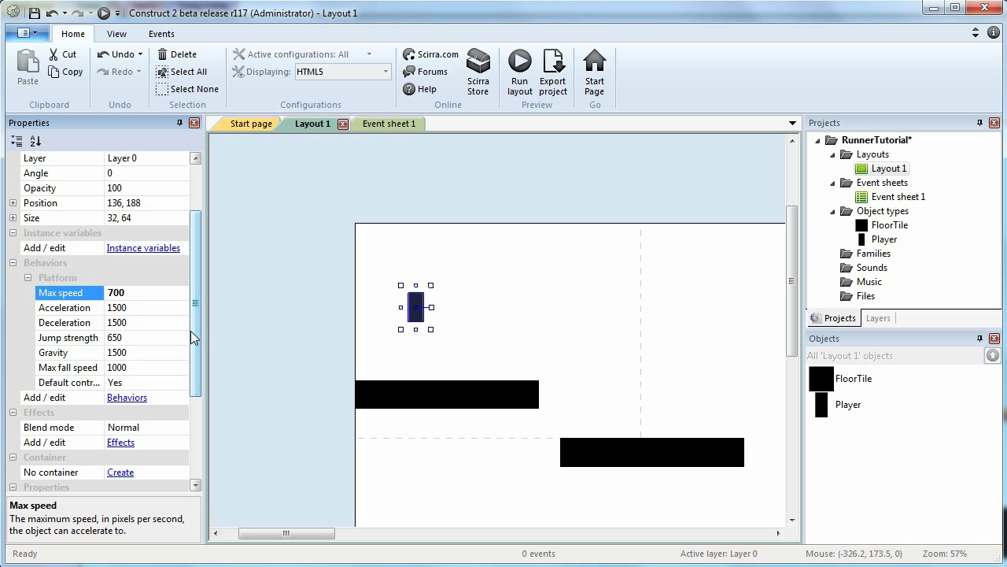
click(137, 343)
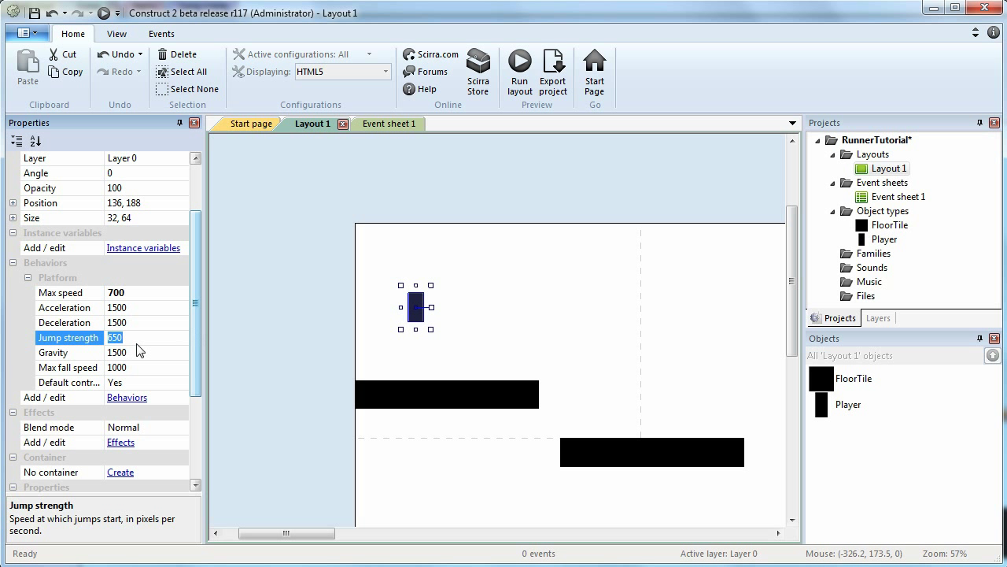
click(115, 337)
text(7)
key(Return)
- Set the gravity of the Player's Platform behavior to 3500 and its max fall speed to 1800
click(136, 356)
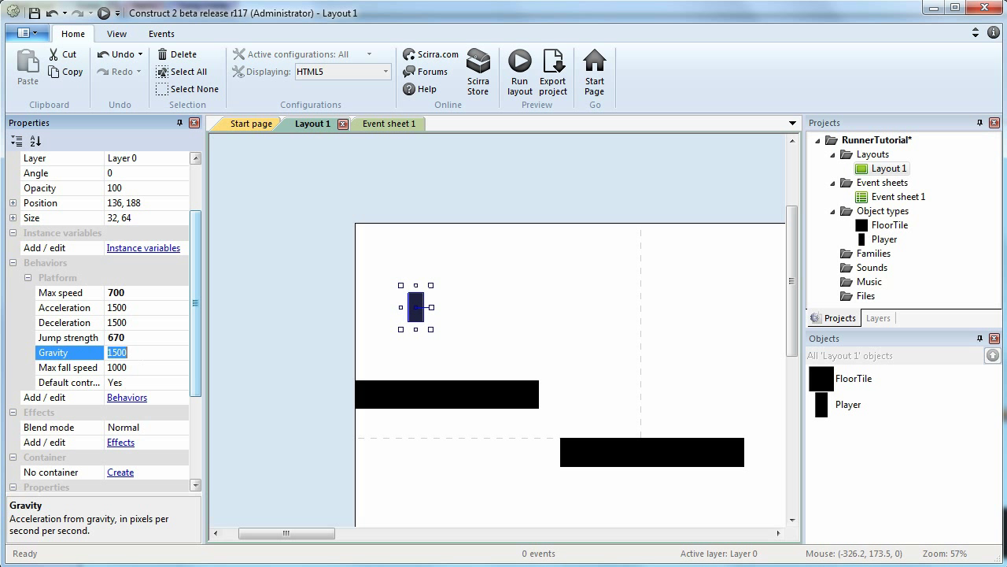
text(3500)
click(153, 367)
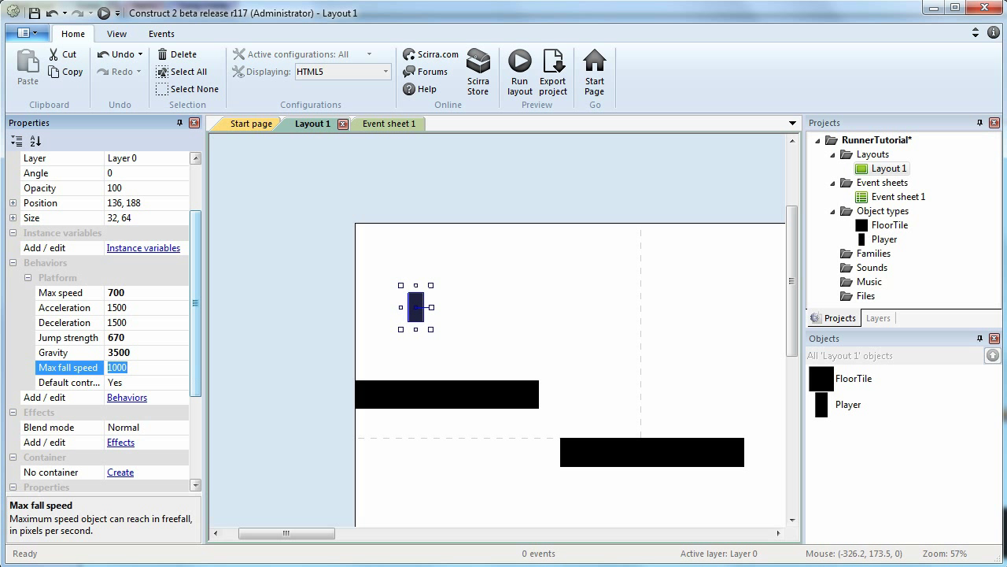
text(1800)
- Turn off the default controls of the Player's Platform behavior by setting them to No
click(82, 384)
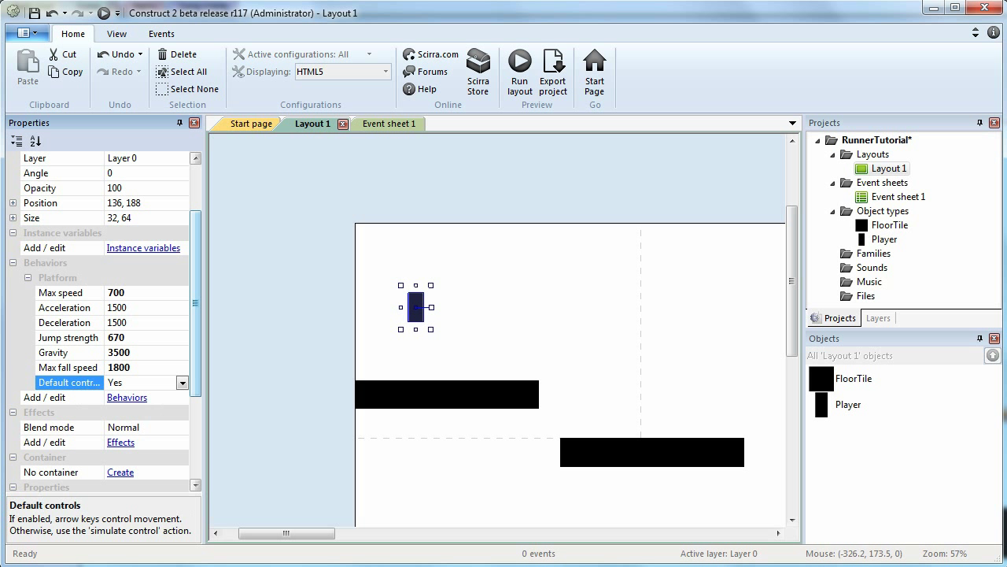
click(183, 384)
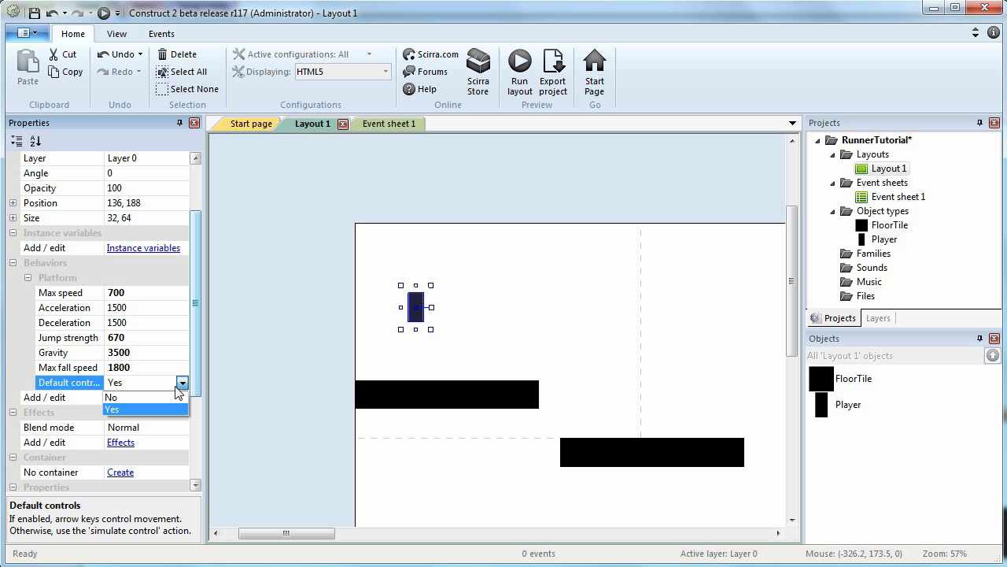
click(173, 397)
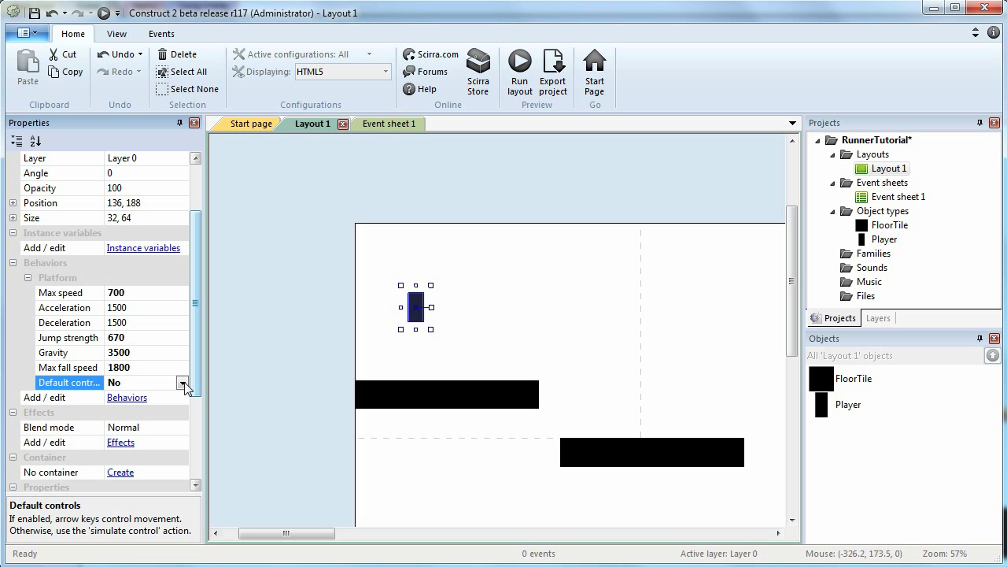
- Insert a Keyboard input object into the project, keeping its default name
click(559, 324)
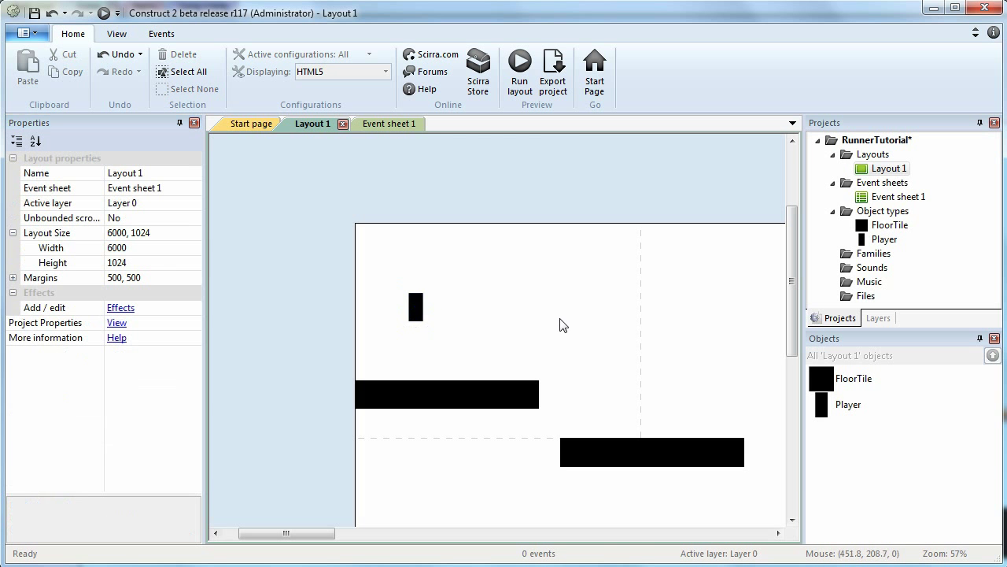
right_click(598, 326)
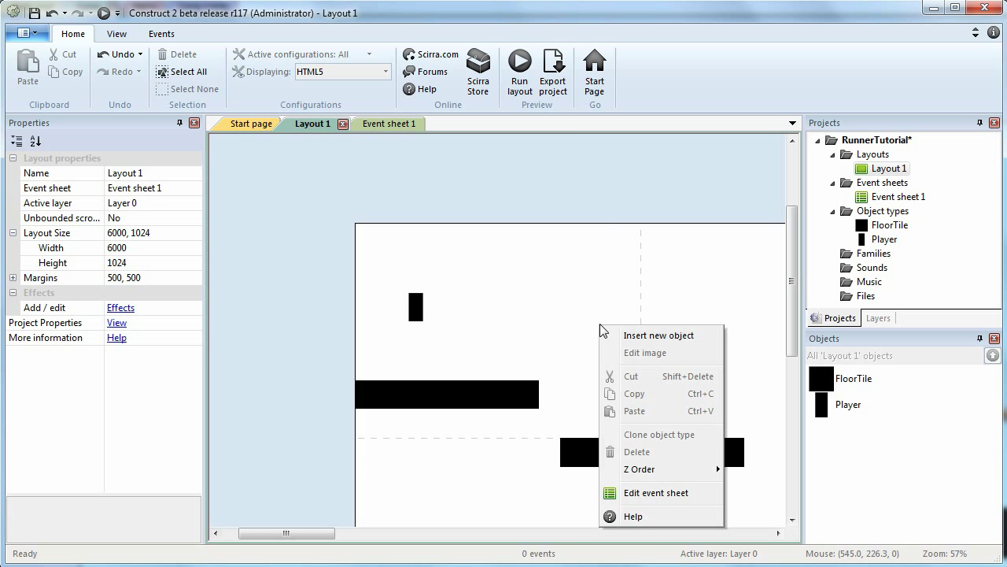
click(661, 335)
drag(757, 250, 754, 373)
click(562, 209)
scroll(566, 211, up, 2)
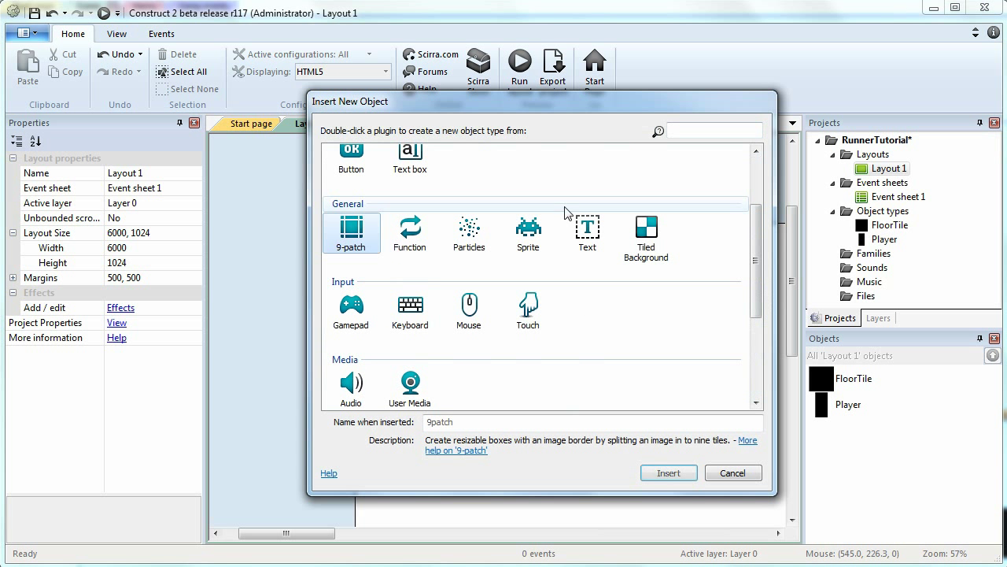
scroll(567, 282, down, 3)
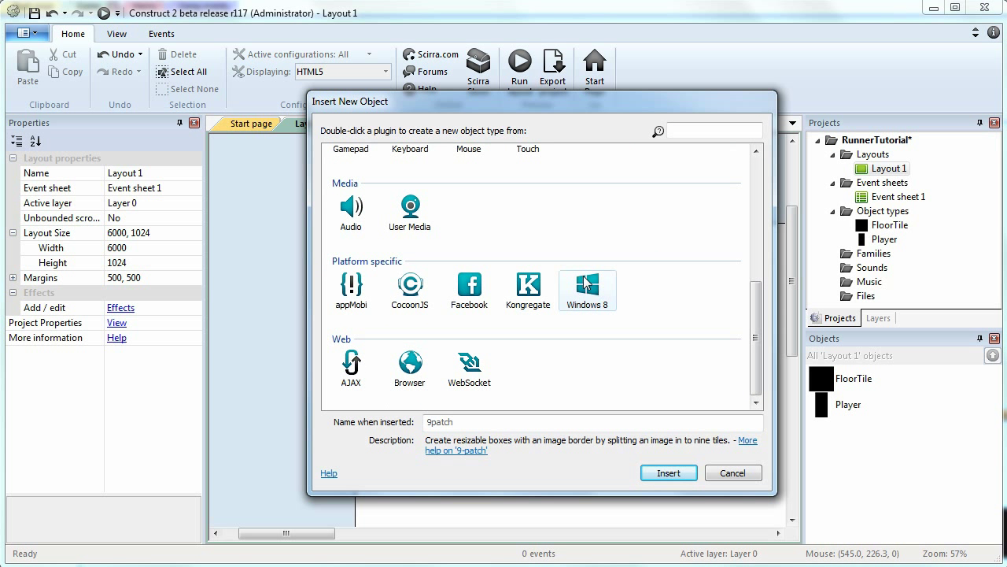
scroll(606, 252, up, 4)
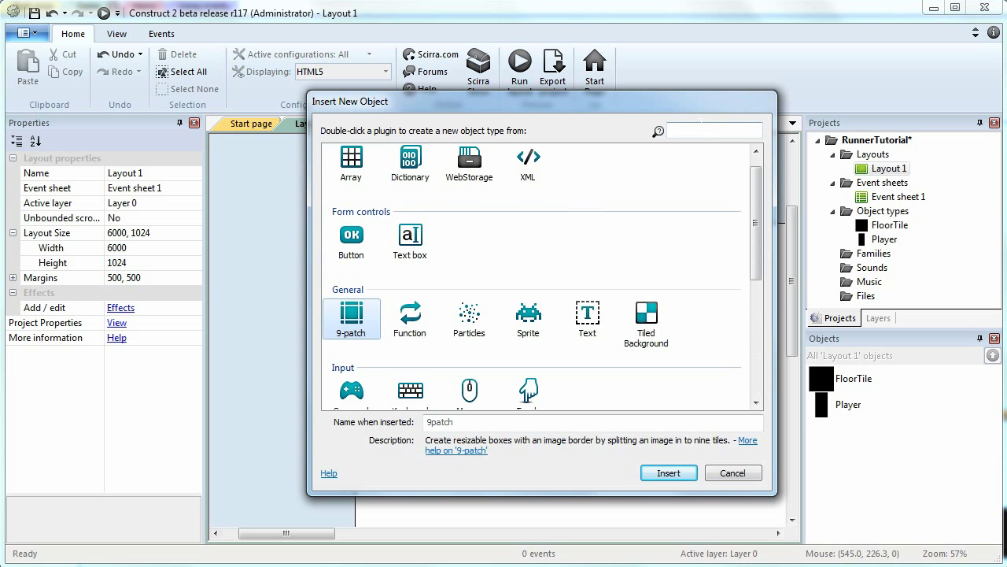
scroll(472, 275, down, 3)
scroll(472, 275, up, 1)
click(425, 171)
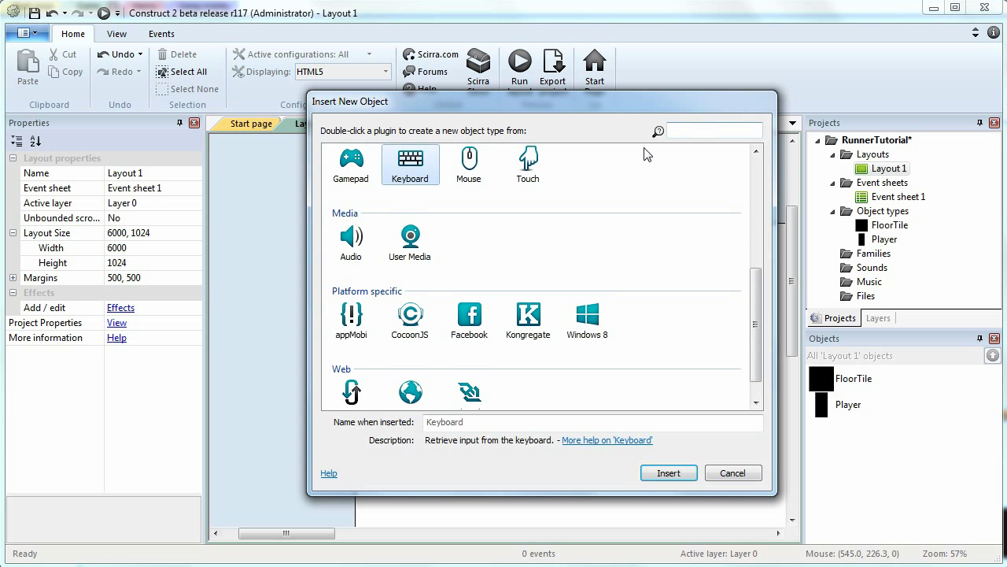
double_click(425, 174)
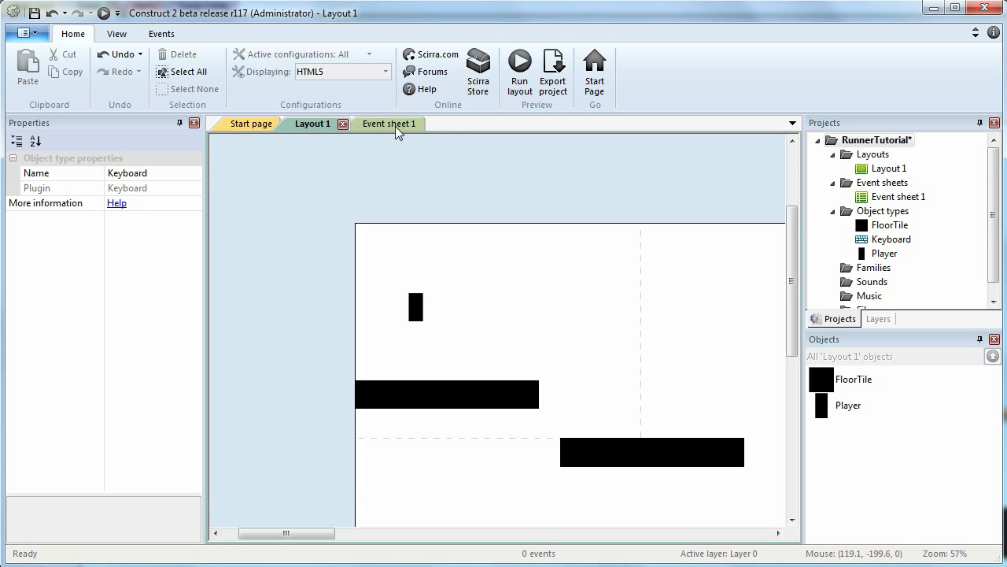
- Add an event group named PlayerControl to Event sheet 1, active on start
click(394, 125)
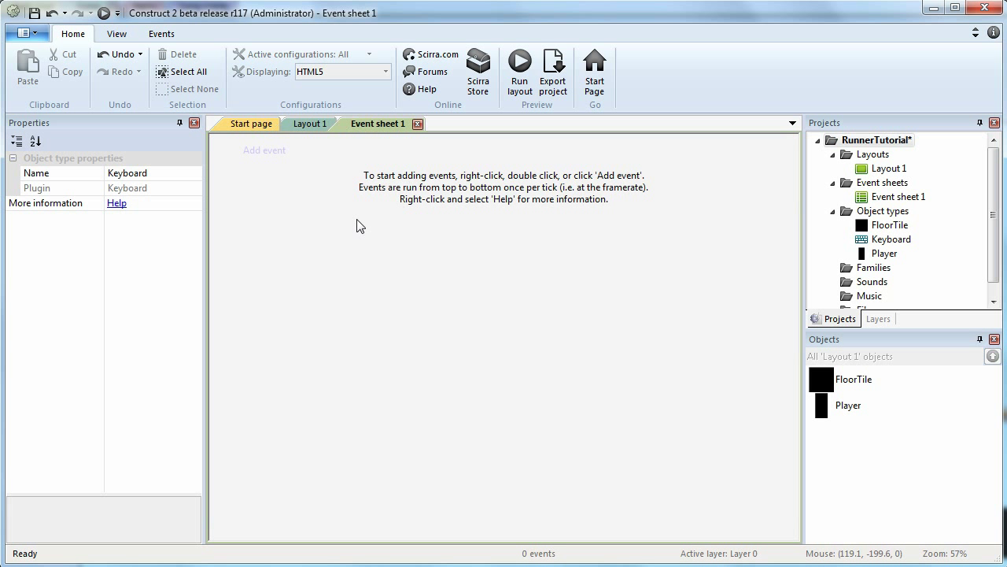
right_click(358, 221)
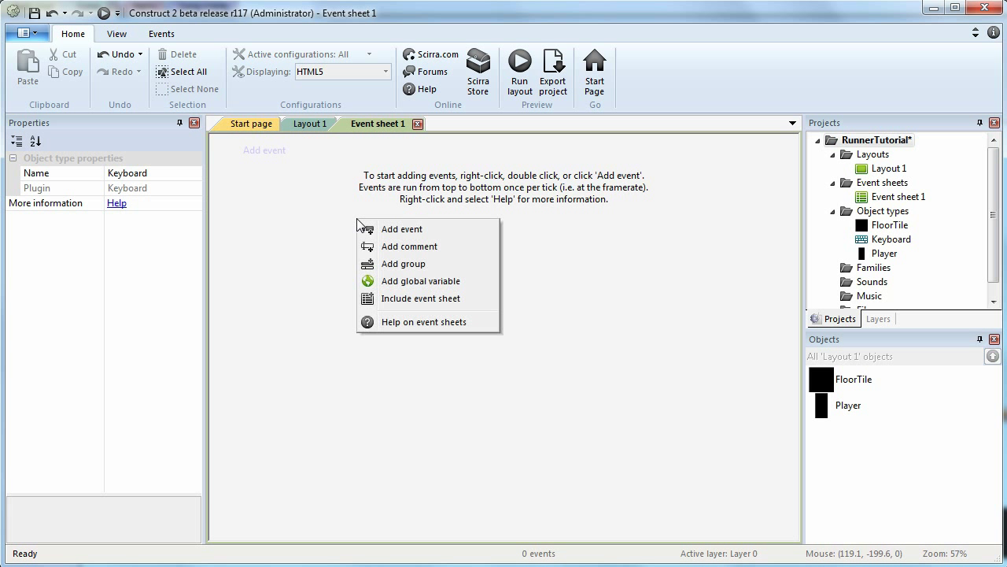
click(436, 266)
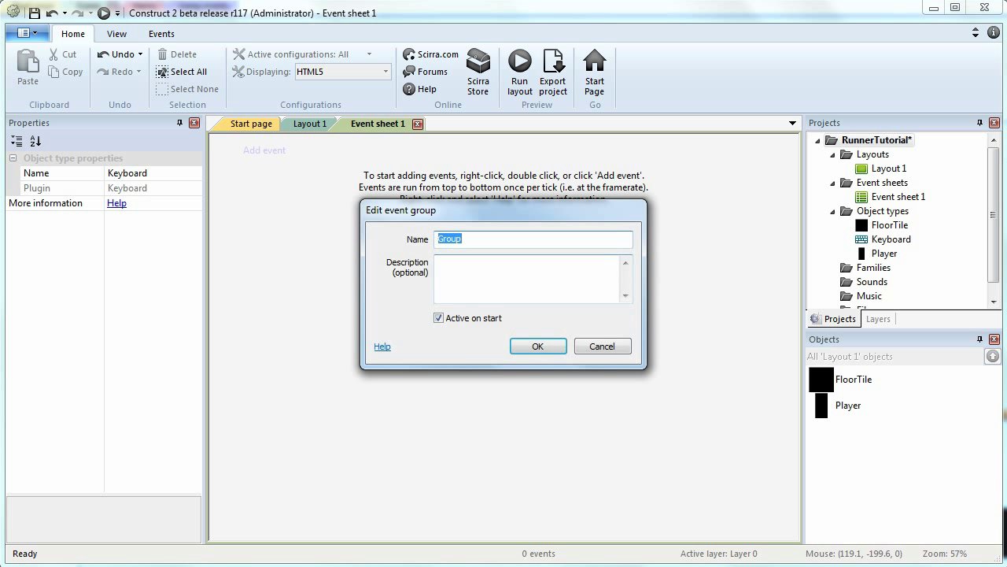
text(PlayerControl)
key(Return)
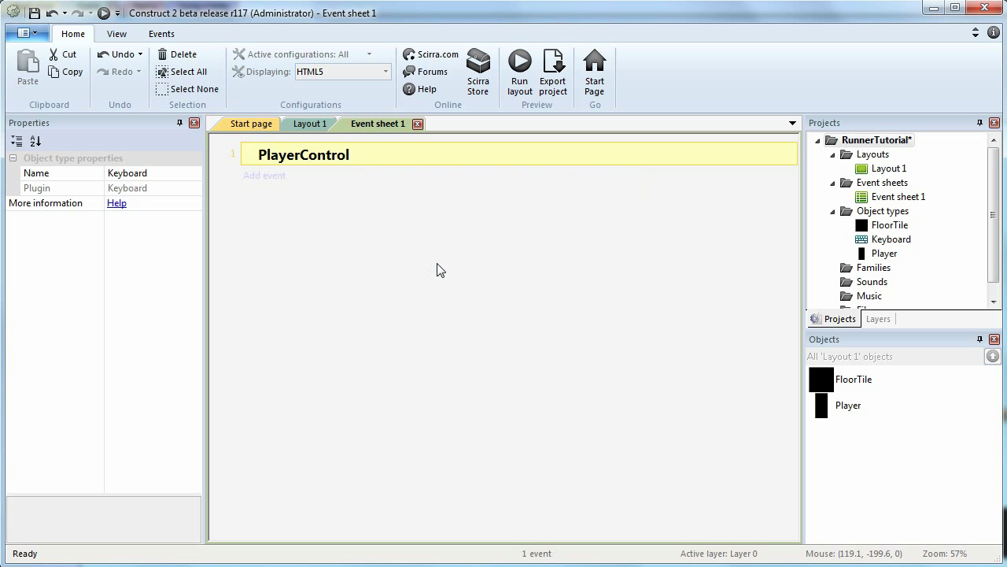
- Add a sub-event to the PlayerControl group with the Keyboard condition On key pressed for the W key
right_click(253, 154)
click(228, 254)
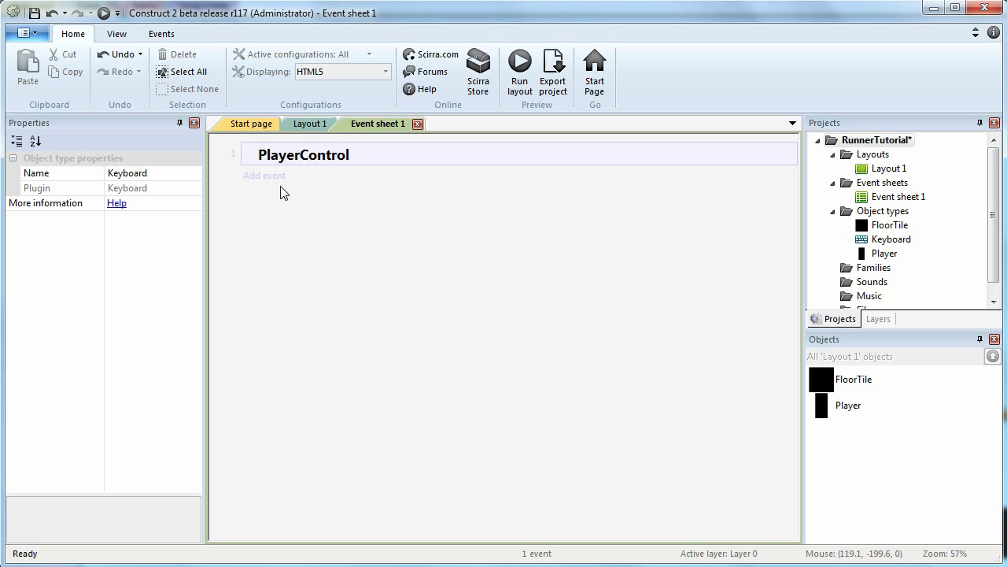
click(253, 156)
right_click(254, 156)
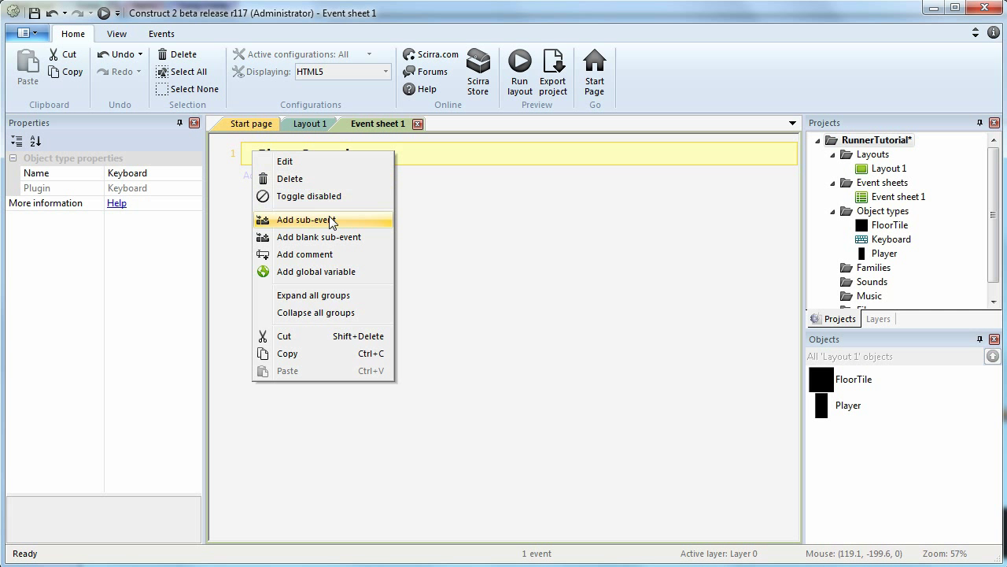
click(363, 224)
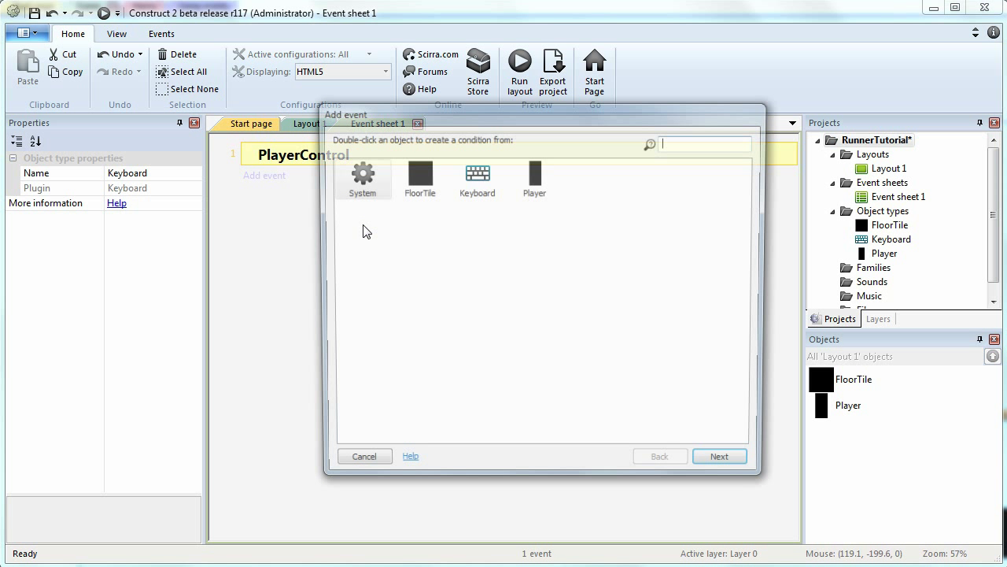
double_click(476, 178)
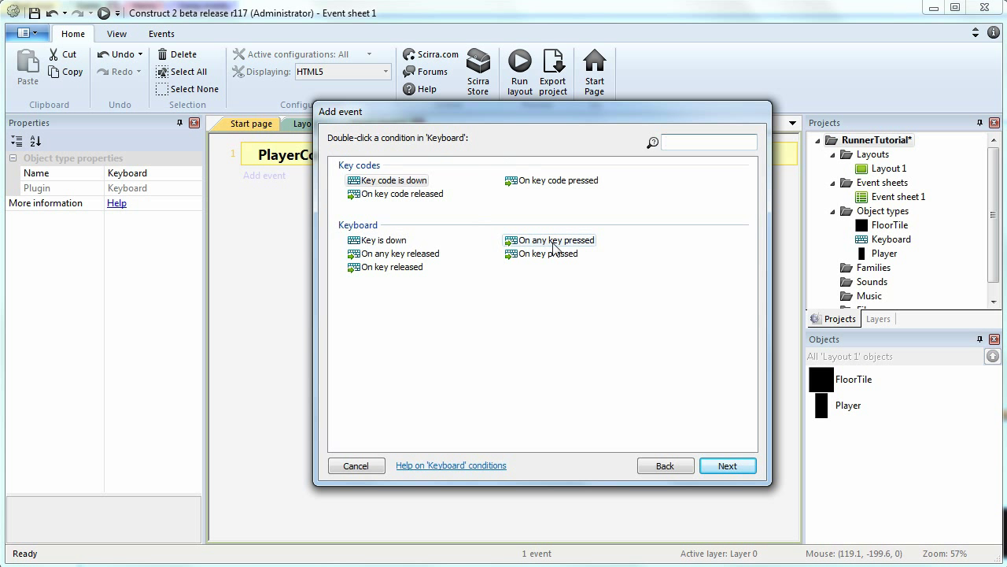
click(422, 269)
double_click(548, 254)
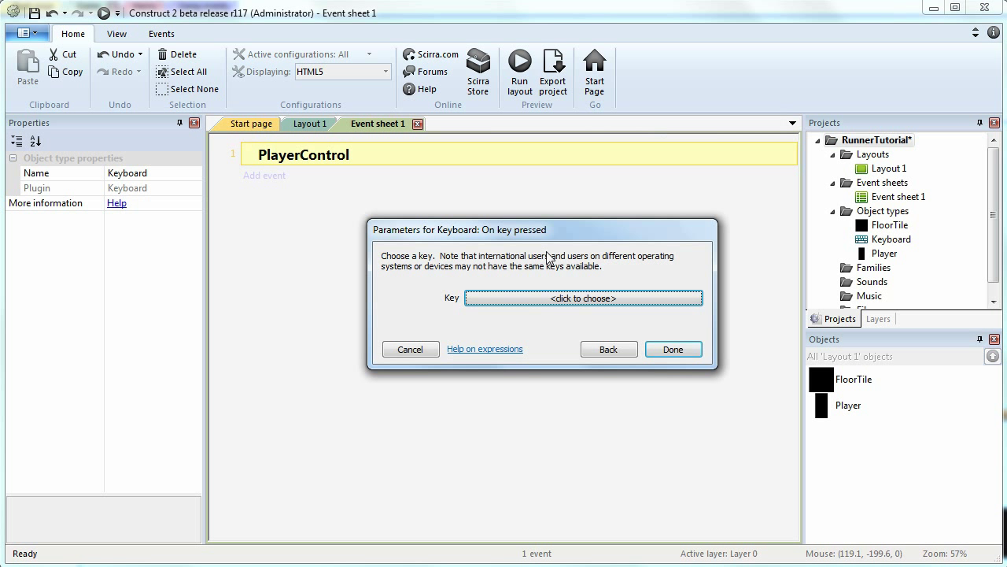
click(534, 298)
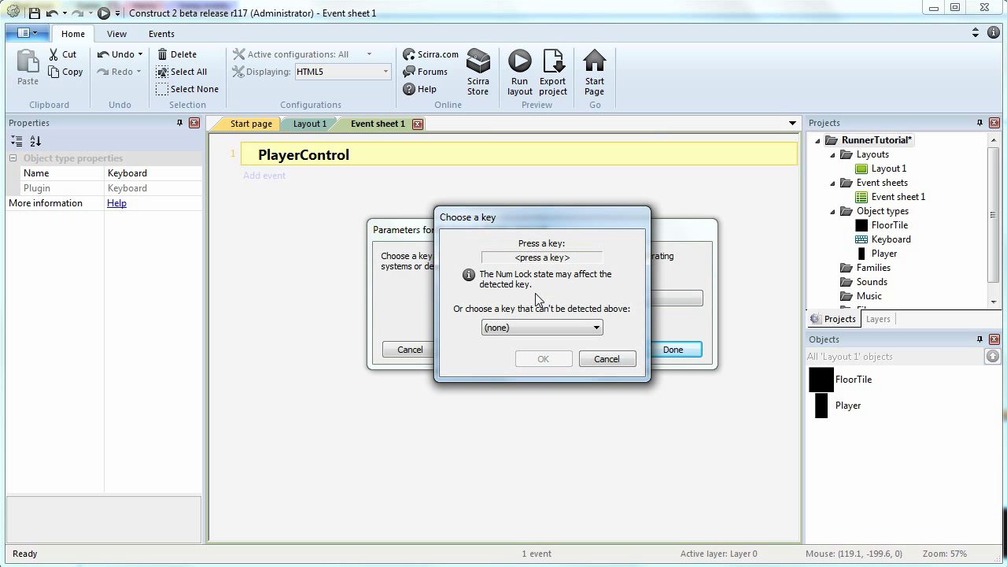
key(w)
click(542, 359)
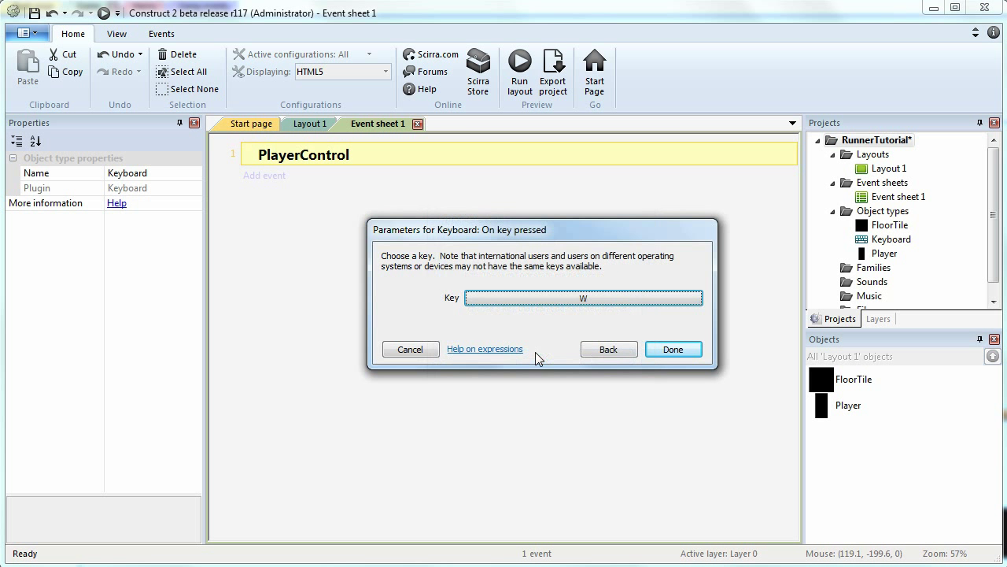
click(669, 350)
- Add a Player action to the W key event that simulates the Platform control Jump
click(470, 177)
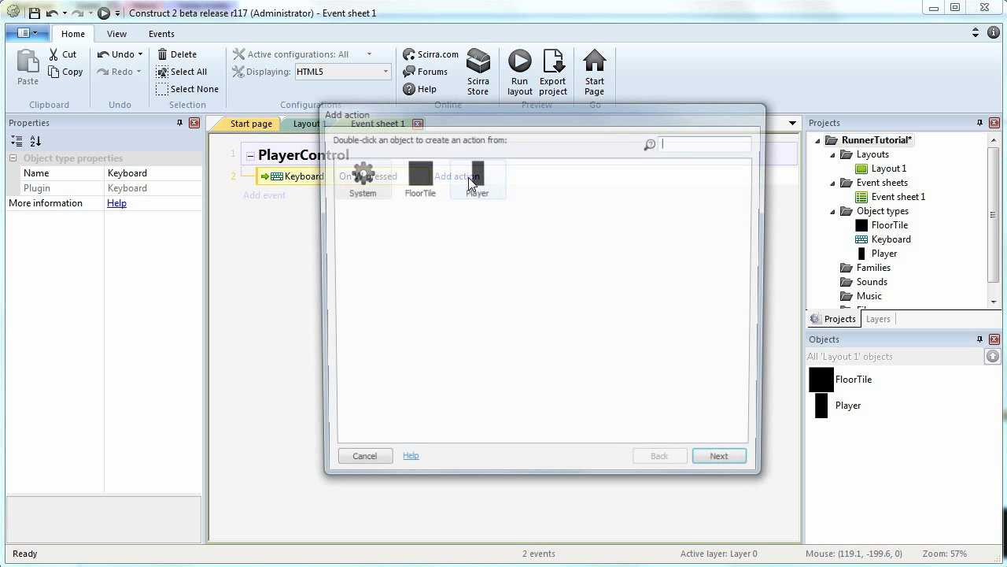
click(477, 184)
double_click(478, 184)
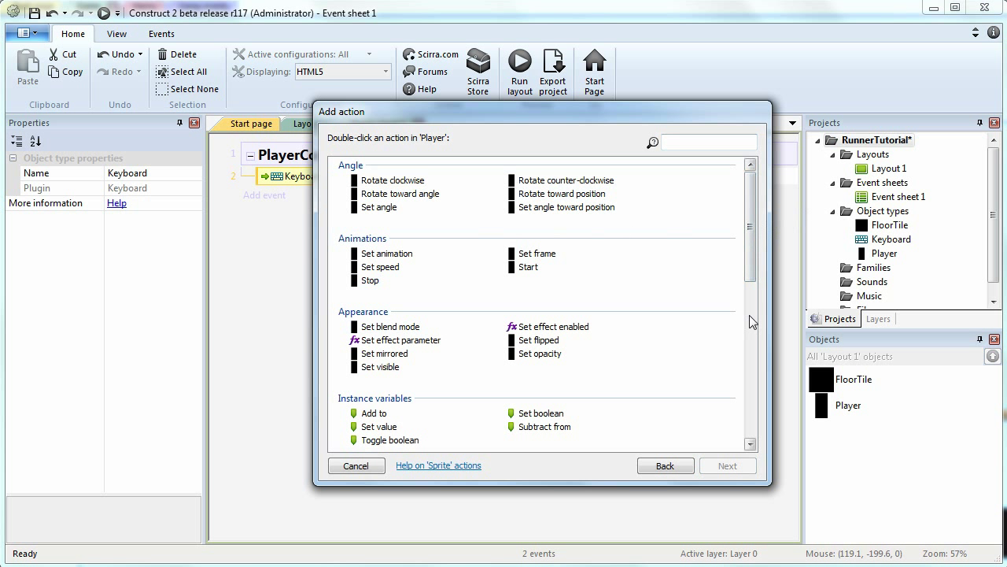
drag(754, 249, 765, 375)
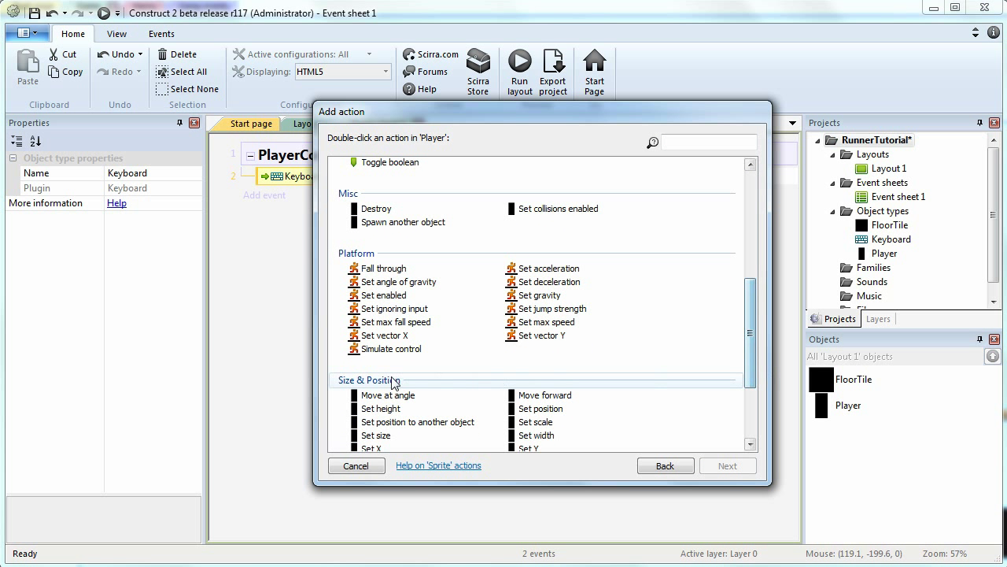
double_click(391, 349)
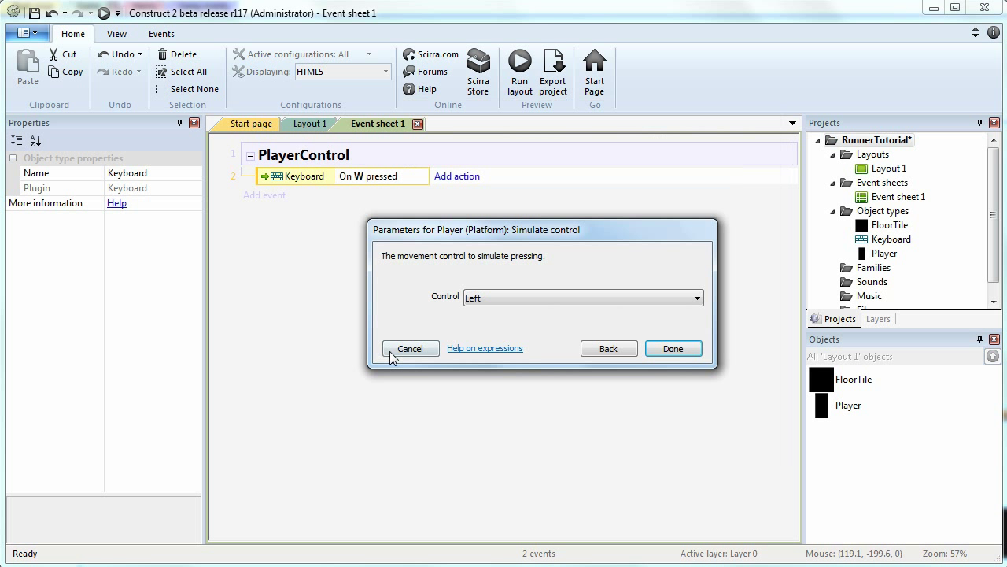
click(535, 298)
click(524, 338)
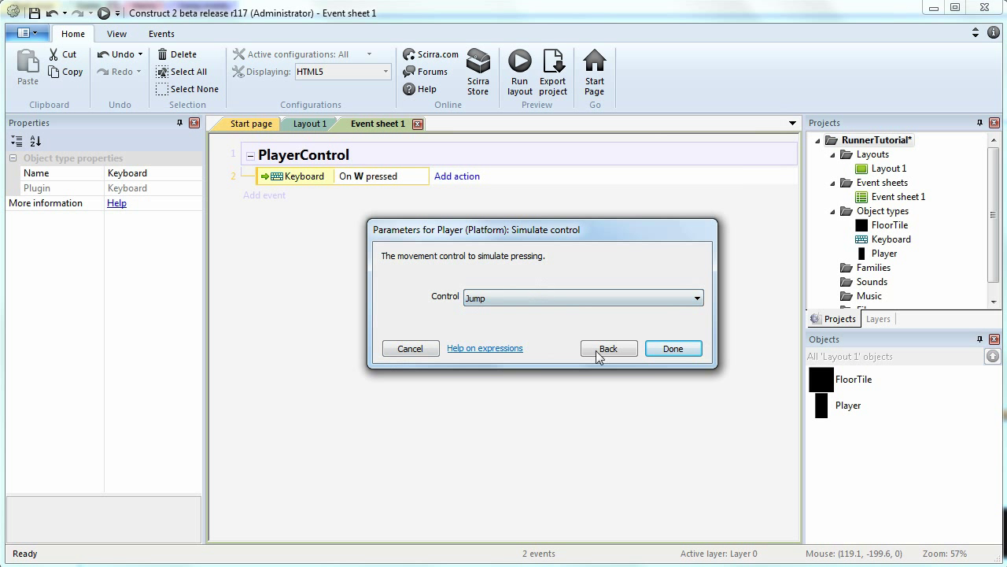
click(674, 349)
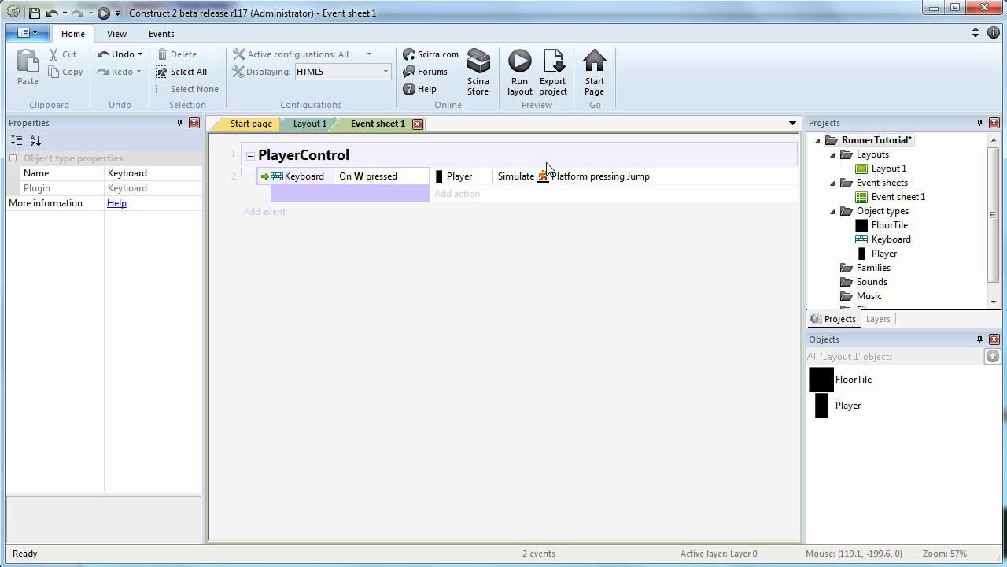
- Add a new event below the PlayerControl group with the System condition Every tick
click(264, 213)
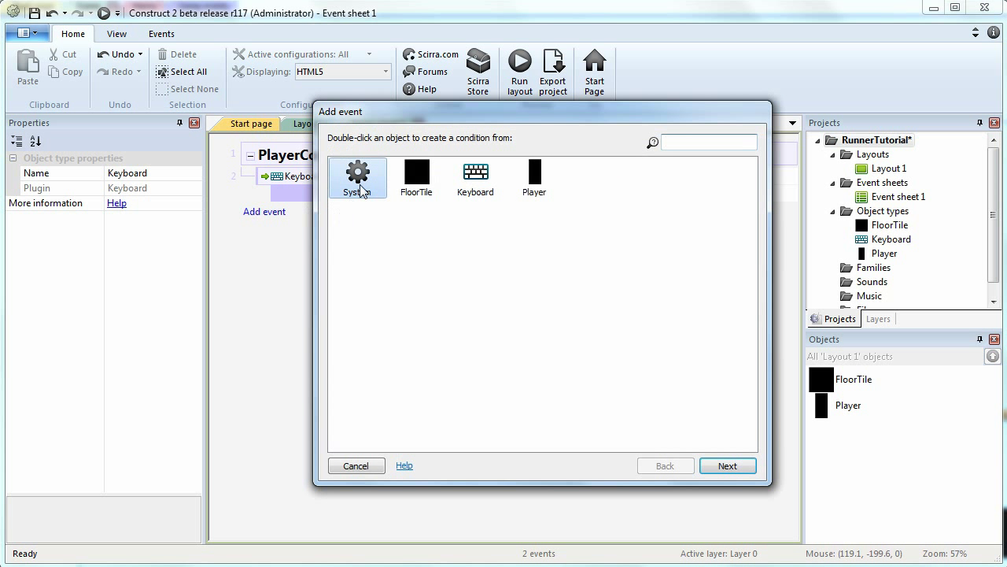
drag(518, 114, 612, 124)
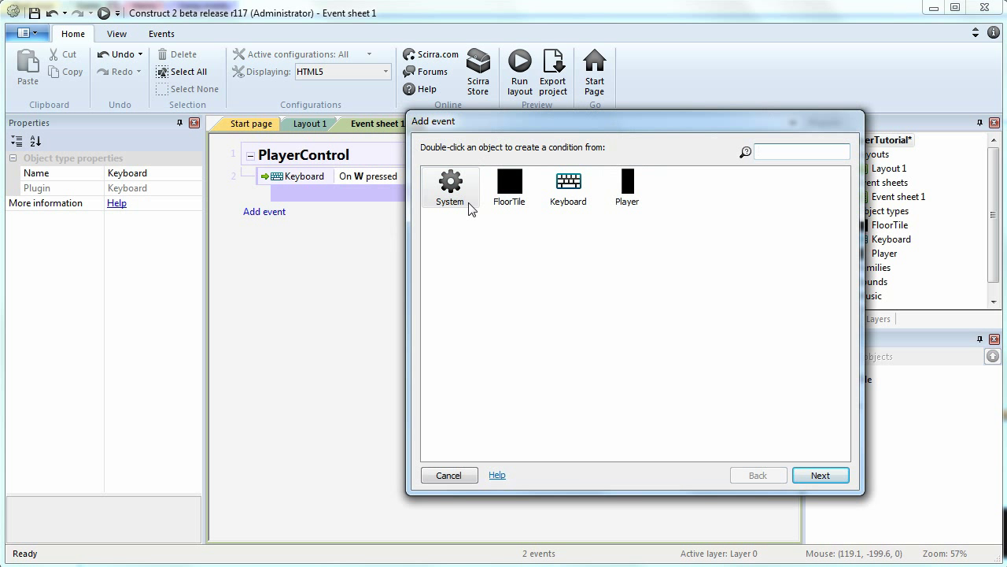
double_click(452, 187)
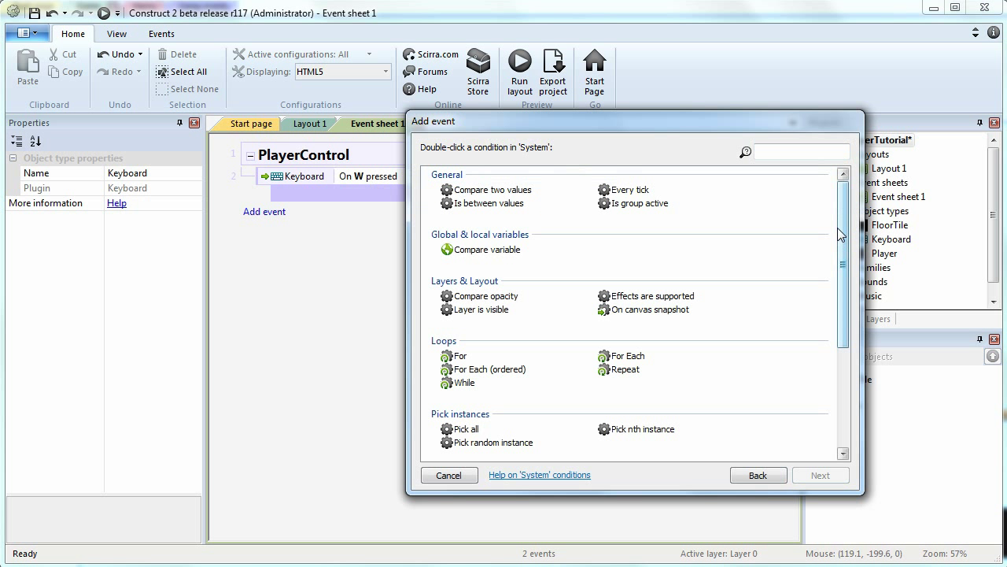
drag(839, 234, 855, 351)
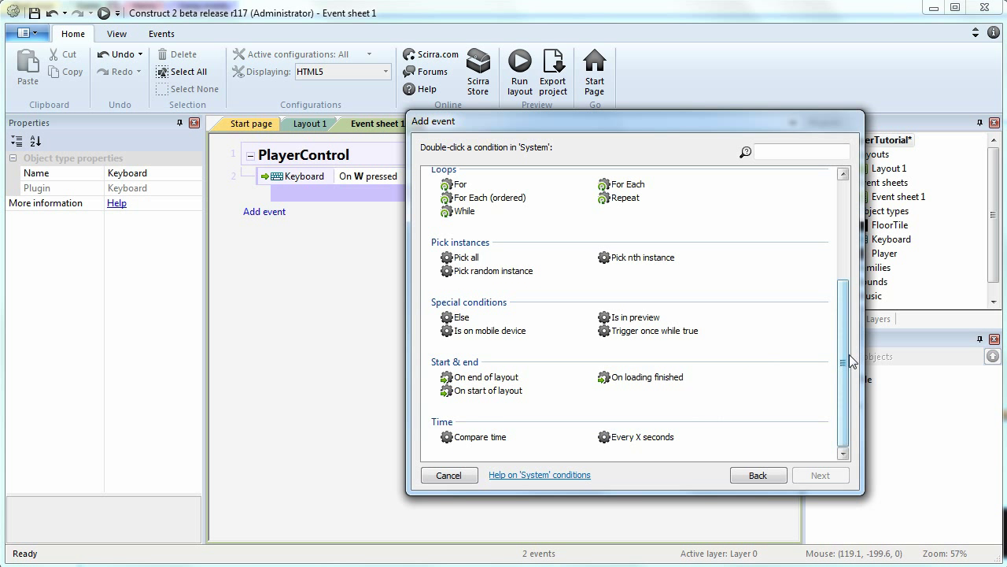
drag(847, 364, 836, 262)
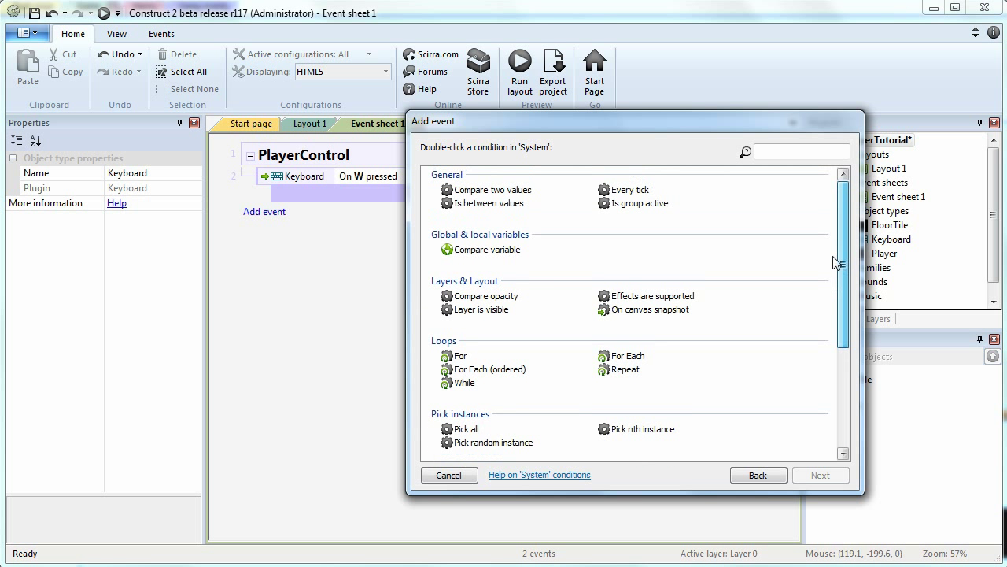
double_click(635, 193)
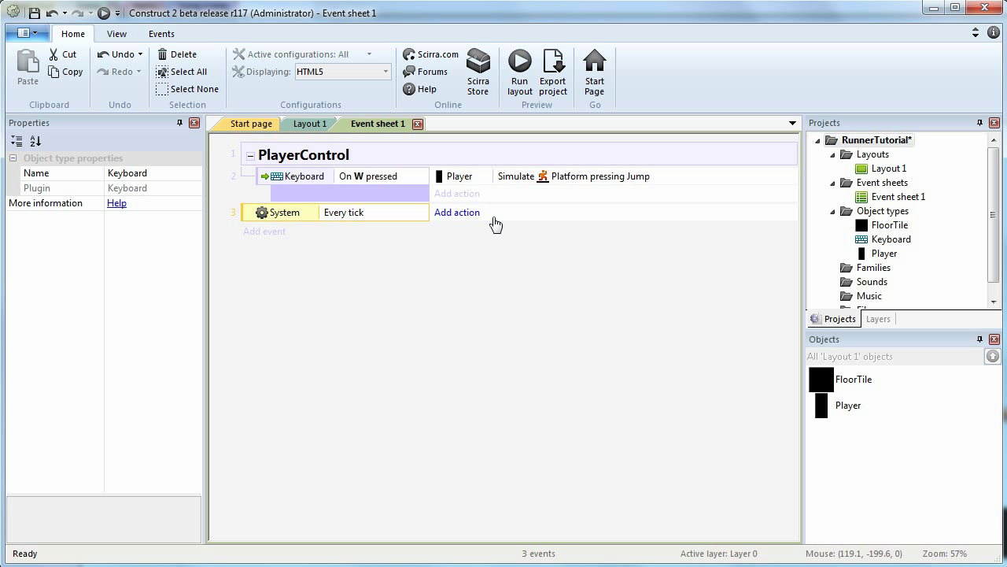
- Add a Player action to the Every tick event that simulates the Platform control Right
click(491, 216)
click(573, 184)
double_click(575, 183)
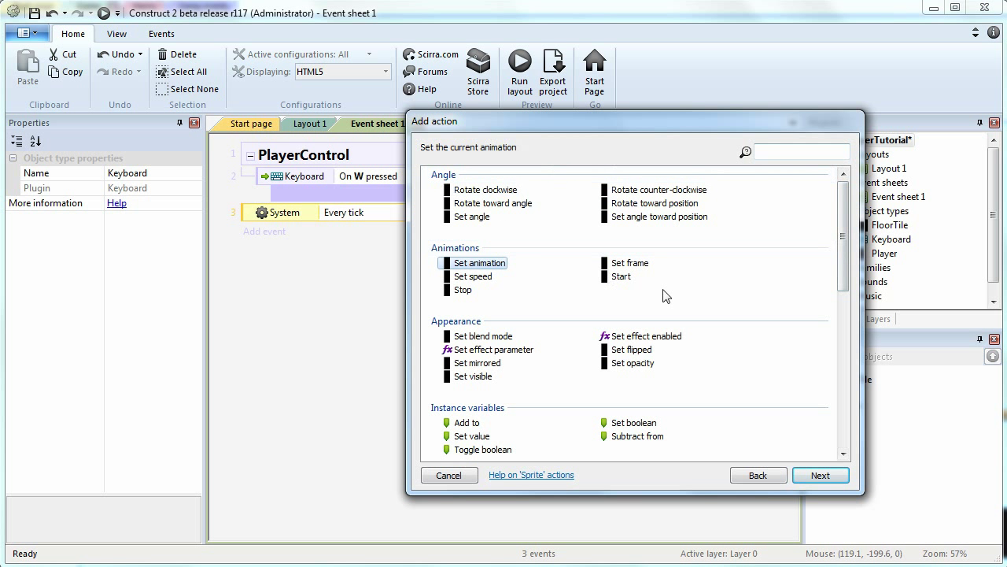
drag(639, 122, 568, 65)
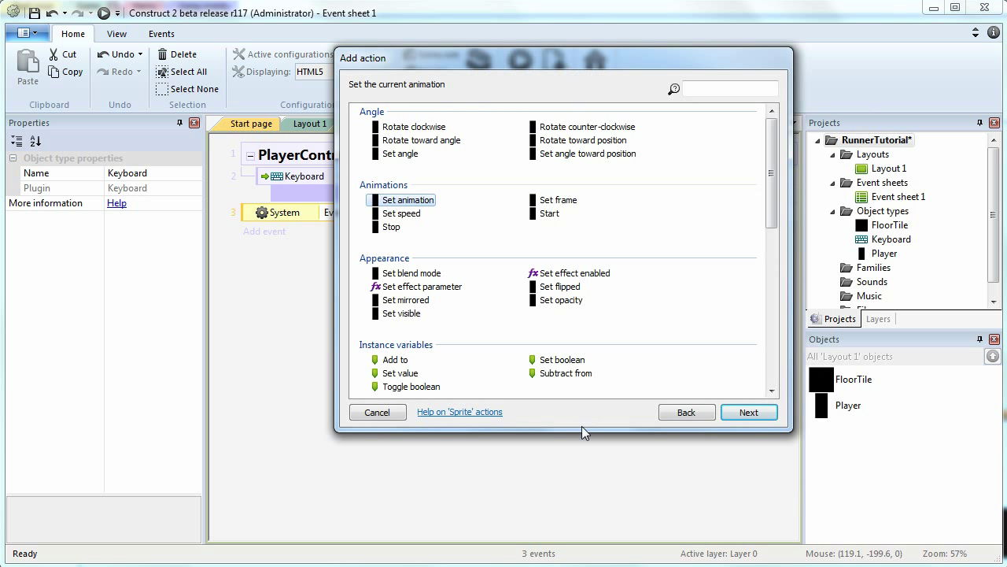
drag(578, 431, 579, 506)
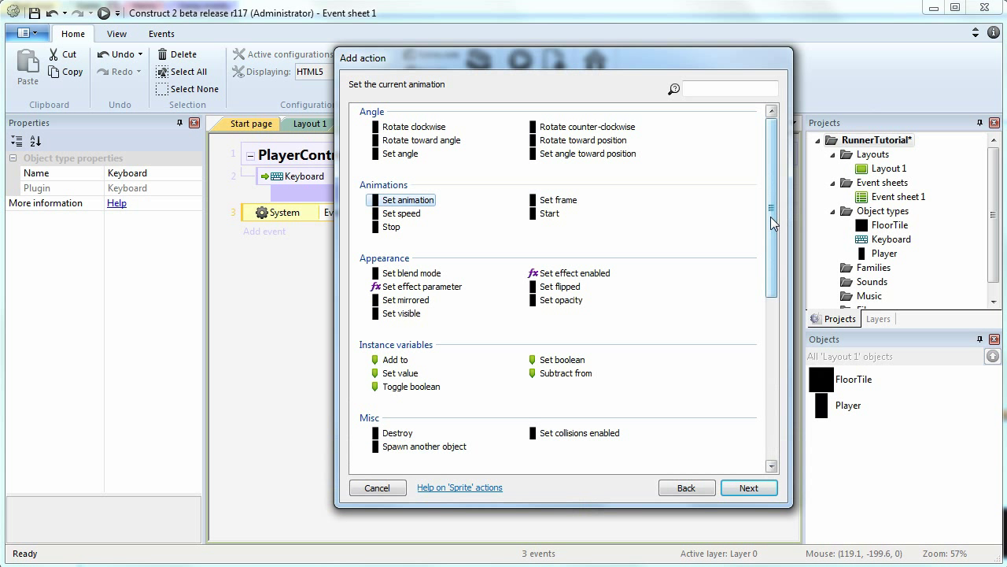
drag(770, 216, 653, 333)
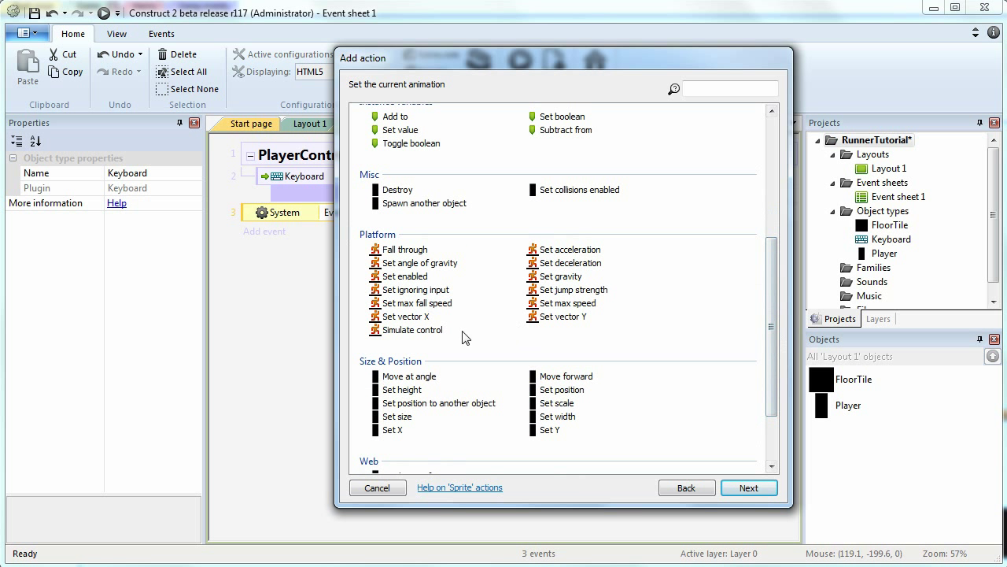
click(435, 333)
double_click(435, 333)
click(576, 296)
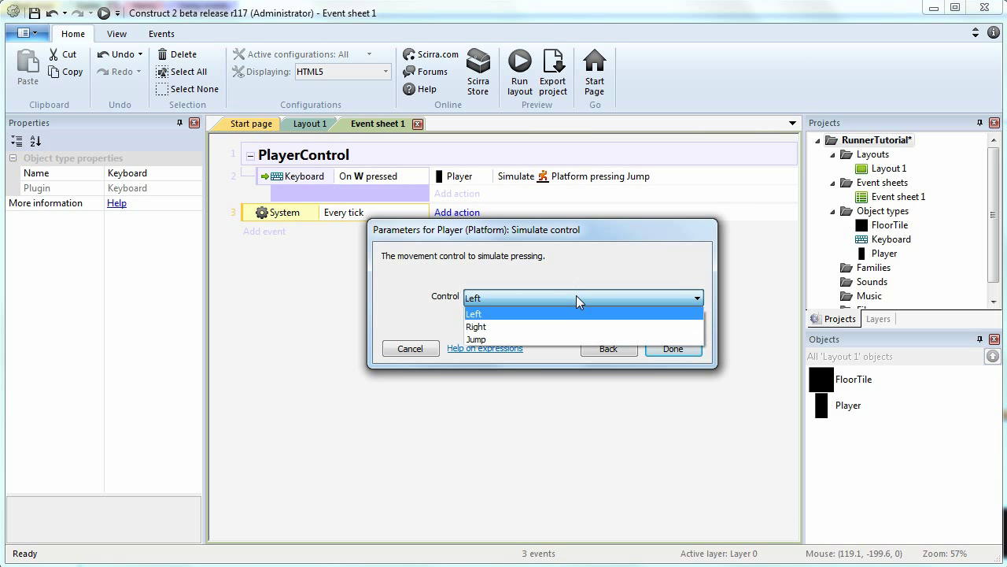
click(565, 321)
click(669, 349)
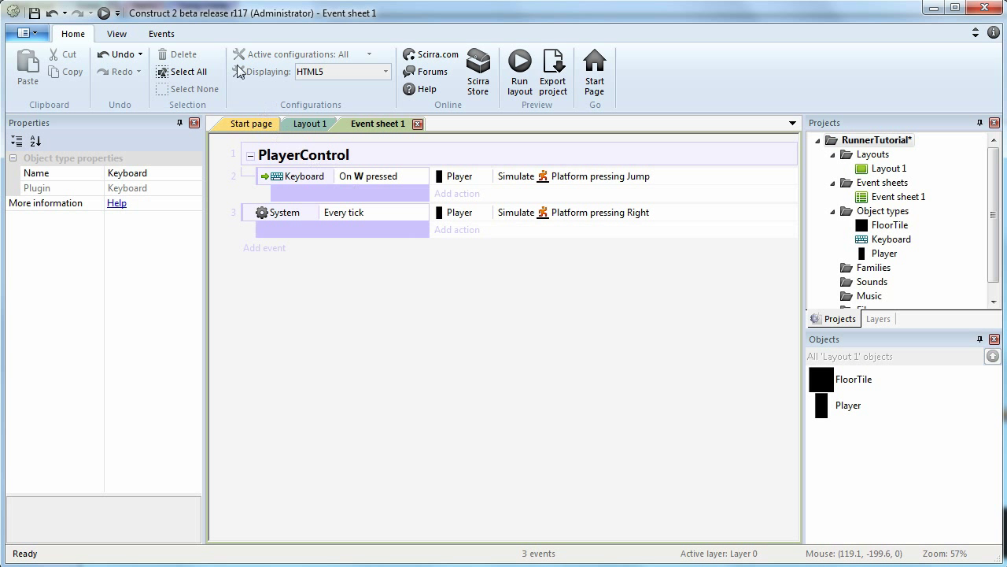
- Preview the layout in the browser to check the automatic running, and return to Construct 2
click(103, 13)
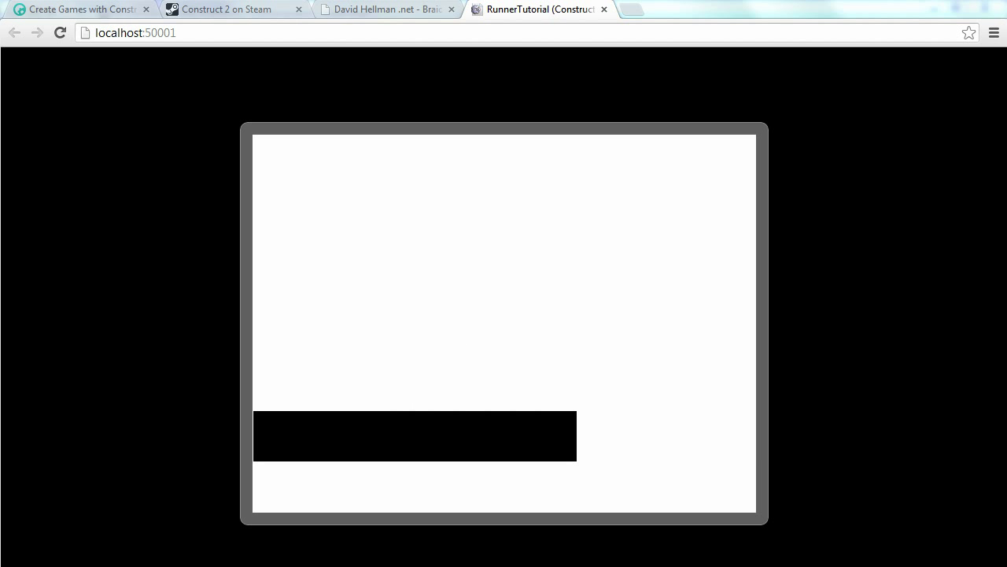
click(431, 562)
- Add the Scroll To behavior to the Player in Layout 1
click(318, 126)
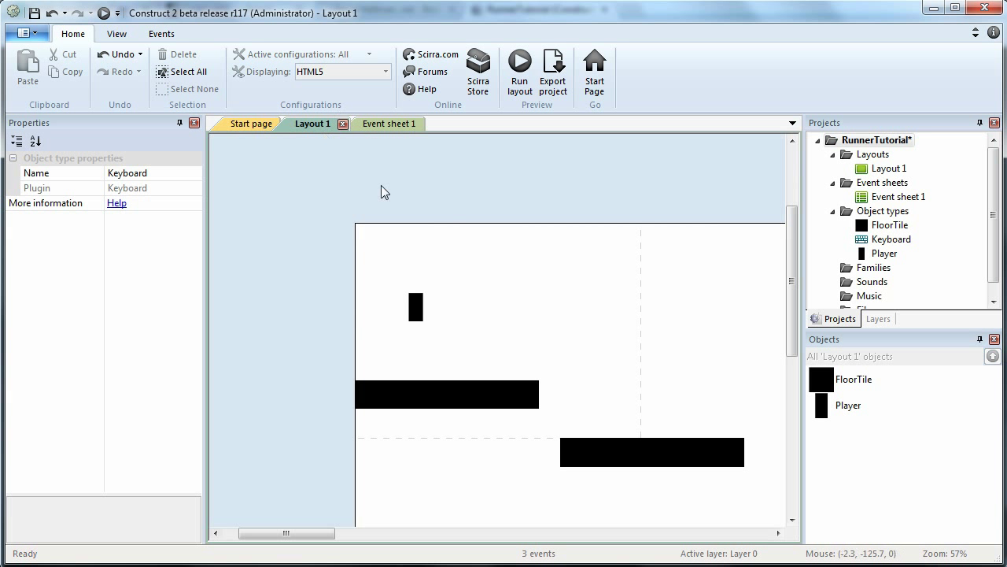
click(419, 299)
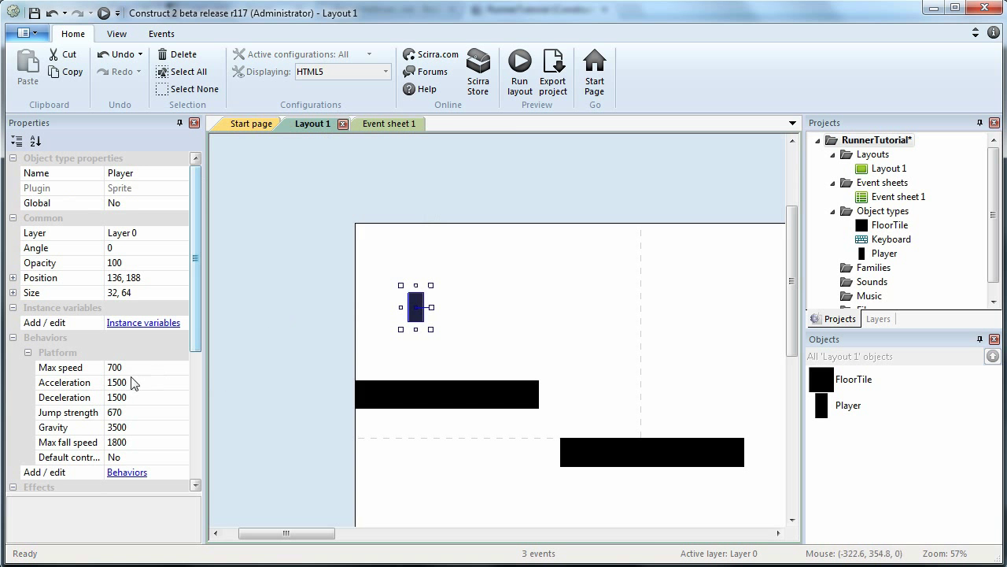
click(138, 473)
click(429, 216)
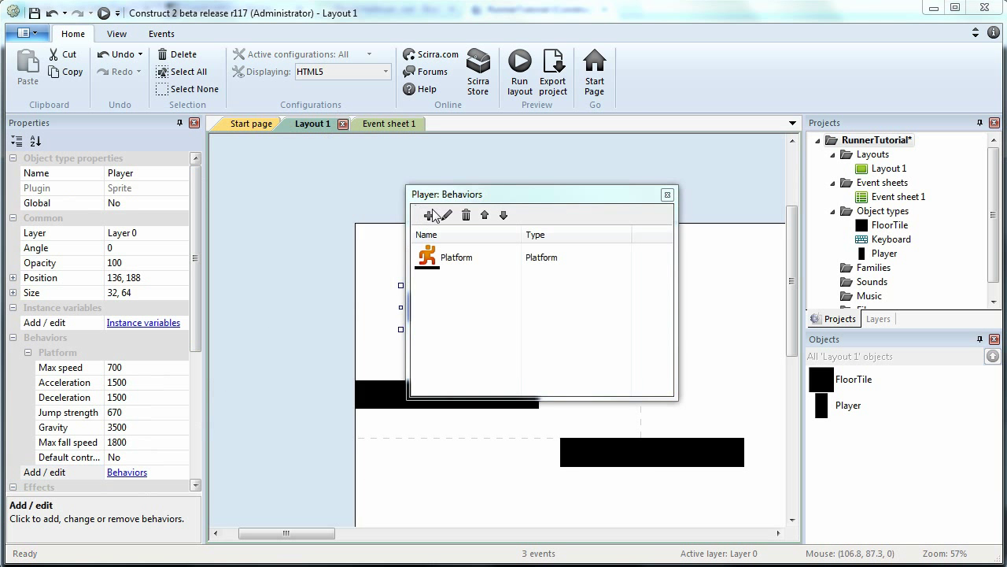
scroll(739, 246, down, 3)
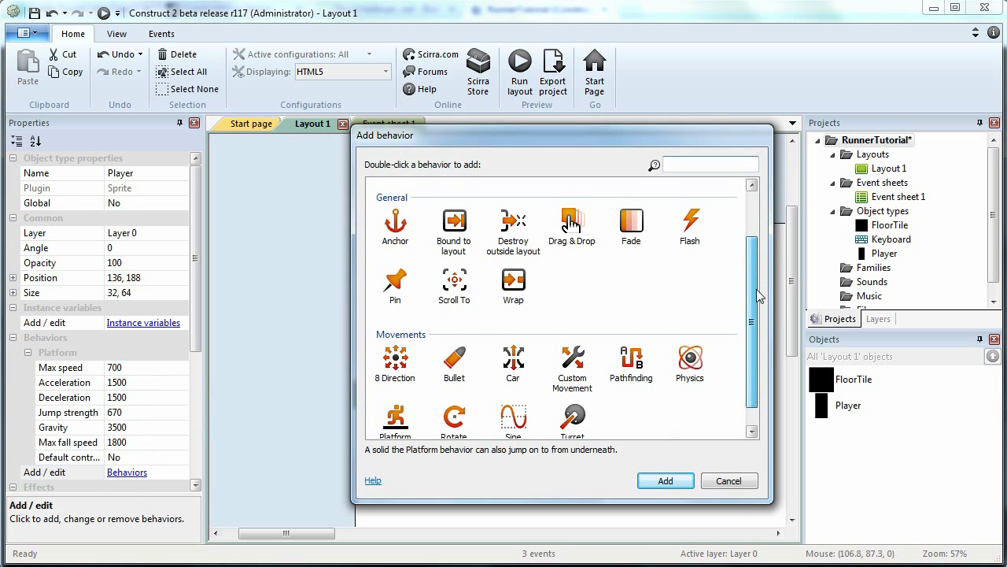
click(459, 285)
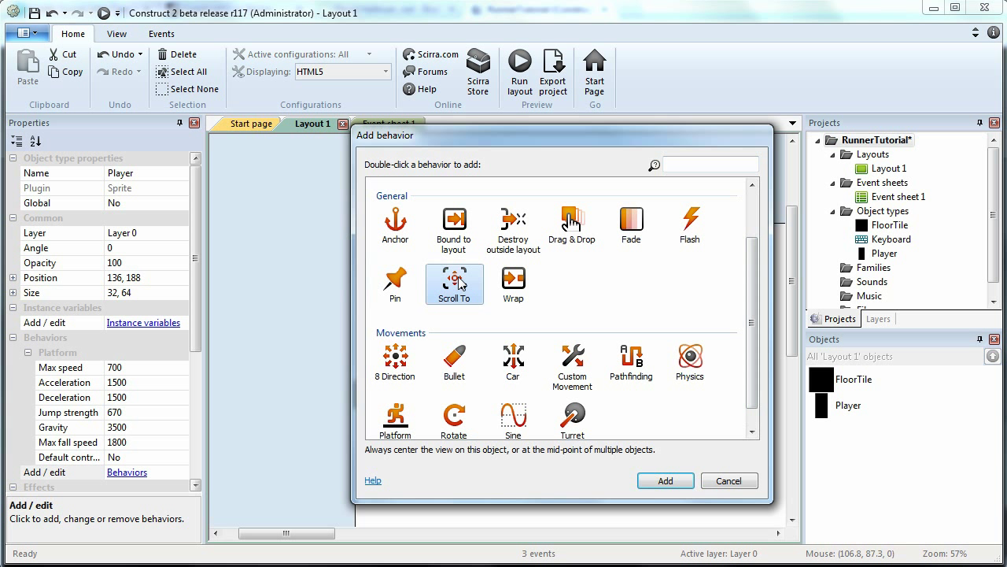
click(666, 481)
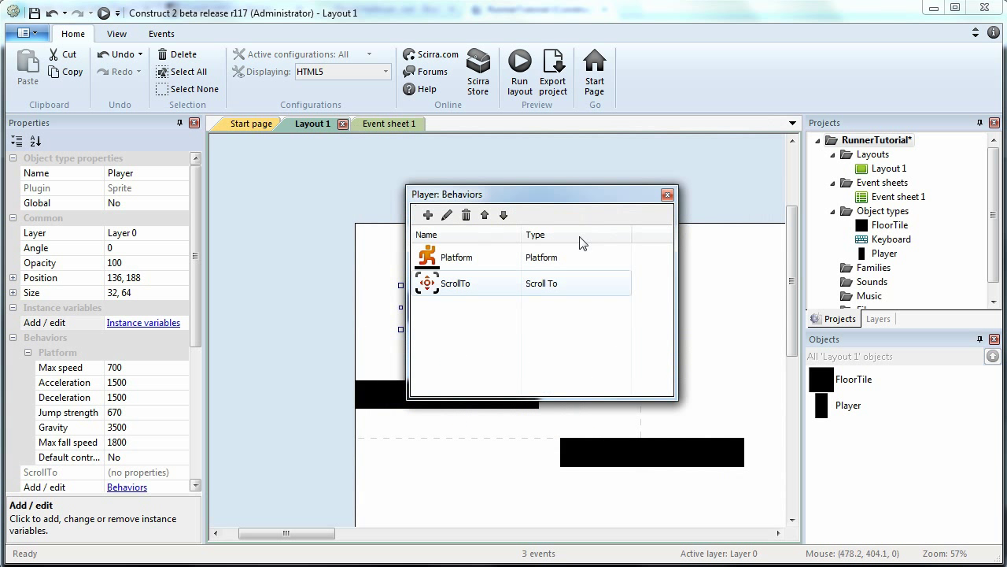
click(667, 194)
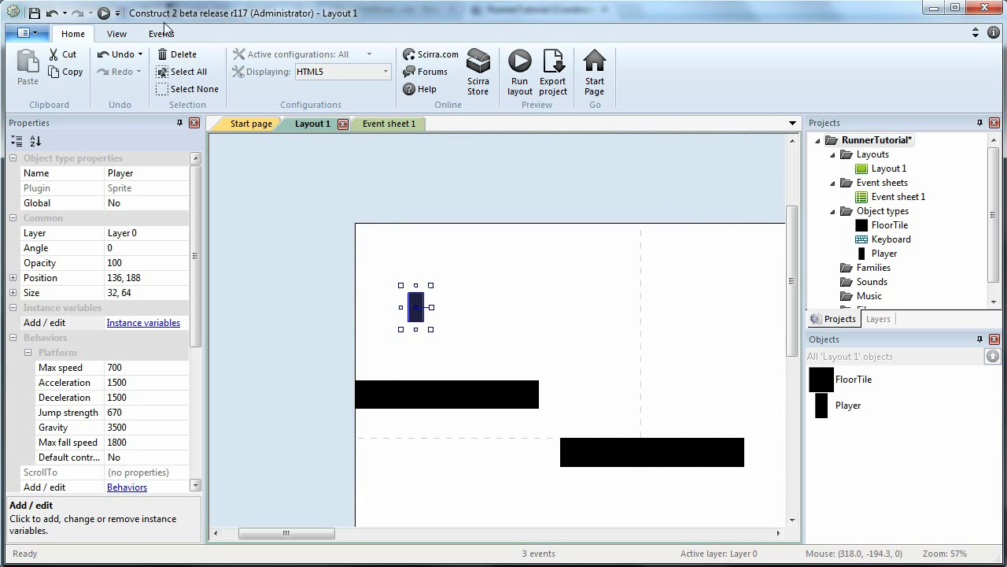
- Run the layout in the browser to test how the view follows the Player, and return to Construct 2
click(100, 15)
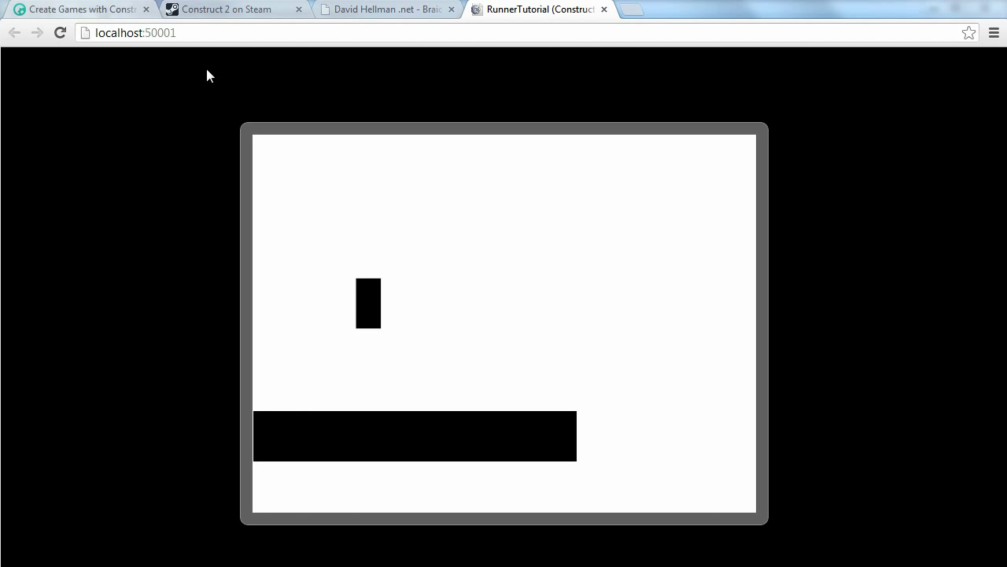
key(Right)
key(Right)
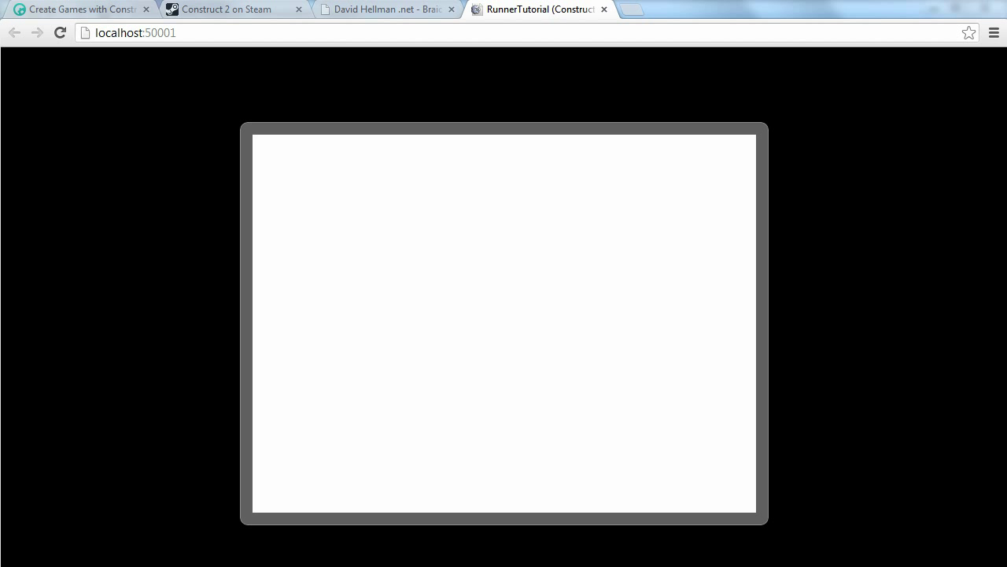
key(alt+Tab)
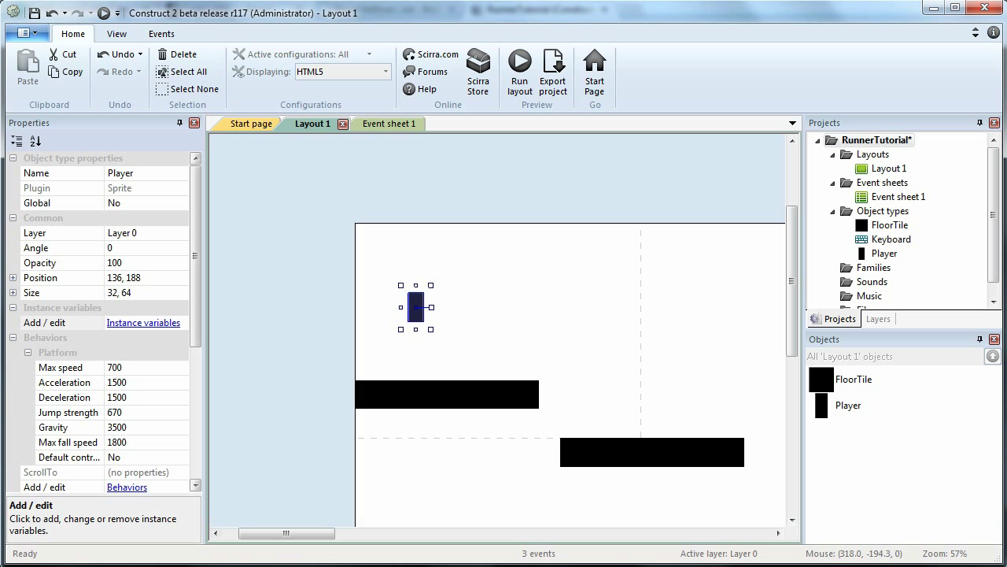
- Insert a Tiled Background object in Layout 1 below the floor tiles
click(667, 322)
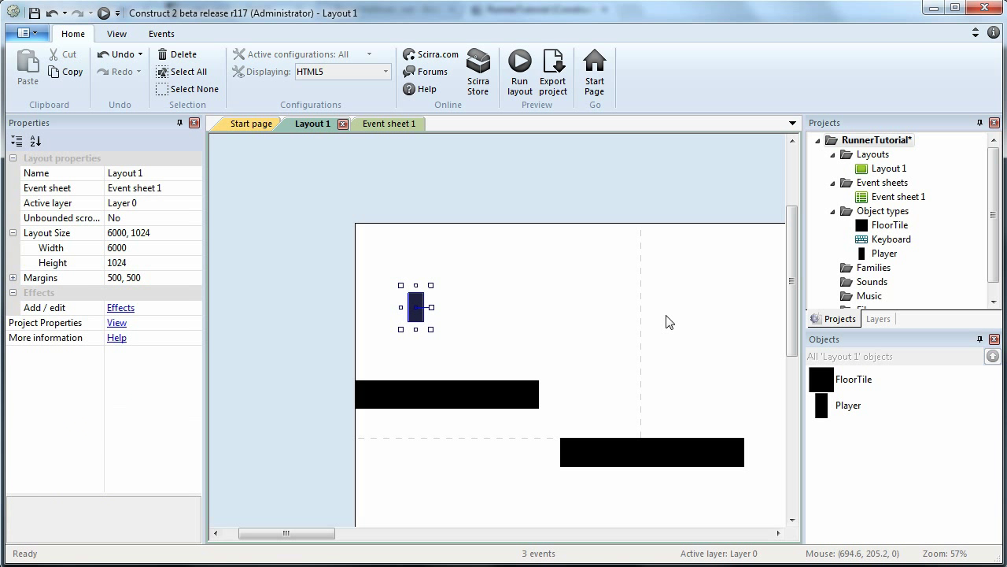
scroll(667, 321, down, 1)
right_click(481, 472)
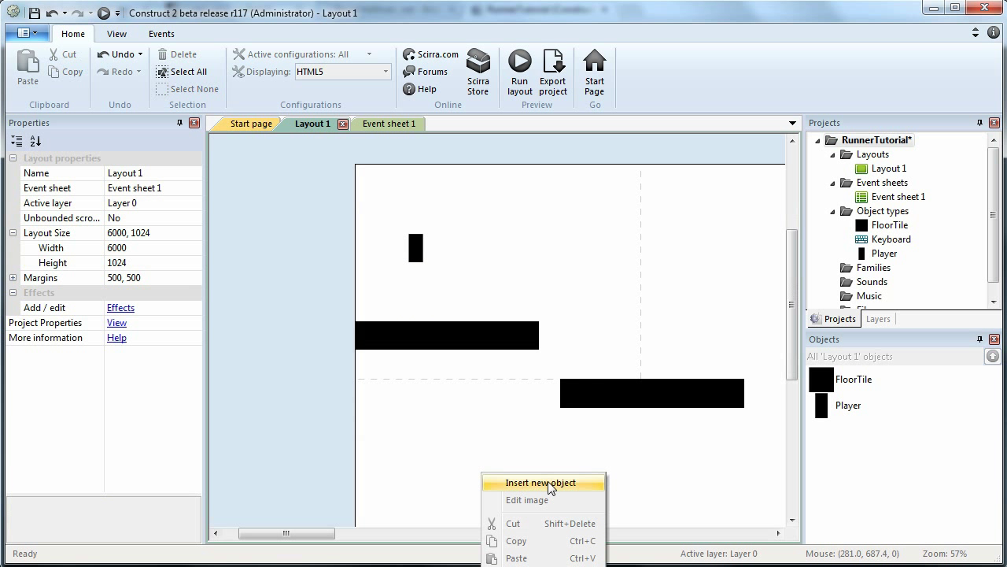
click(546, 481)
double_click(647, 334)
click(499, 448)
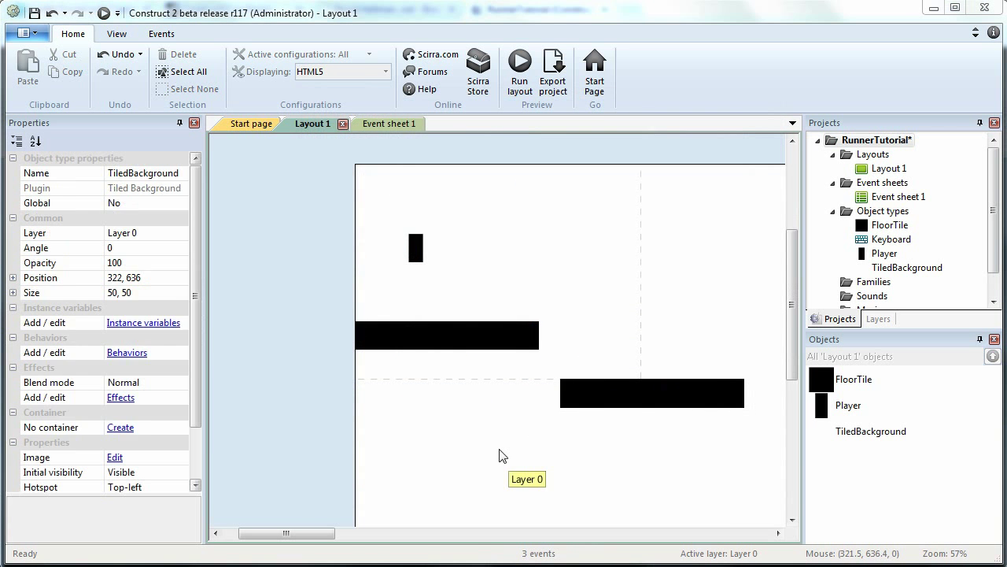
- Fill the tiled background's image with red (RGB 240, 37, 14) and close the image editor
click(58, 265)
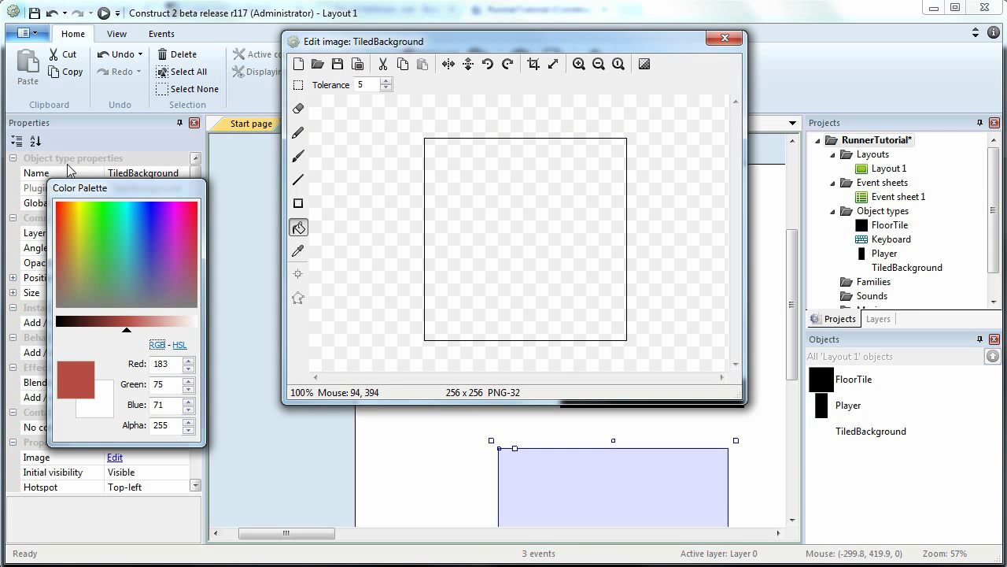
click(68, 220)
click(587, 228)
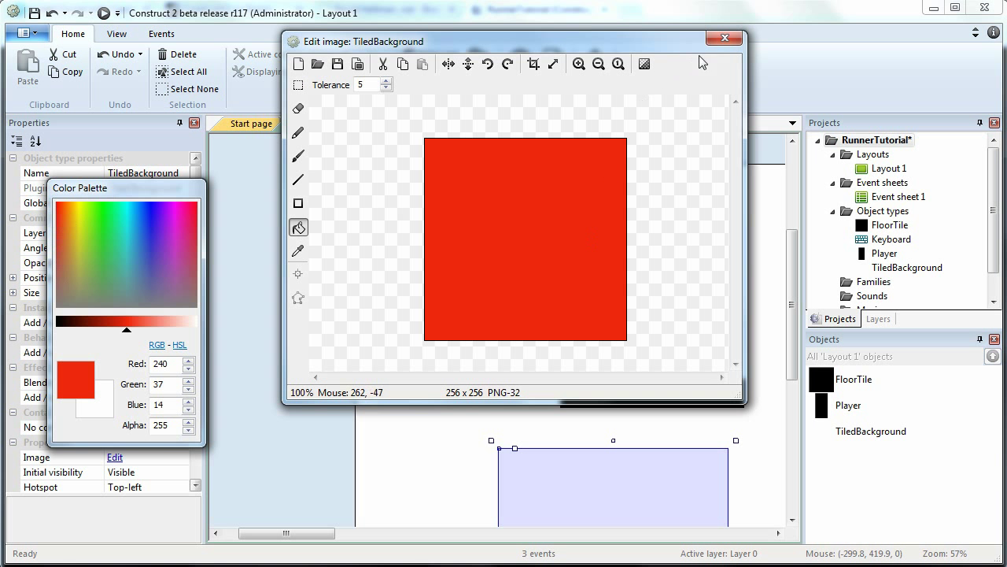
click(724, 39)
- Shrink the red tile to about 186 px high and move it onto the layout's lower edge
click(449, 433)
scroll(464, 424, down, 5)
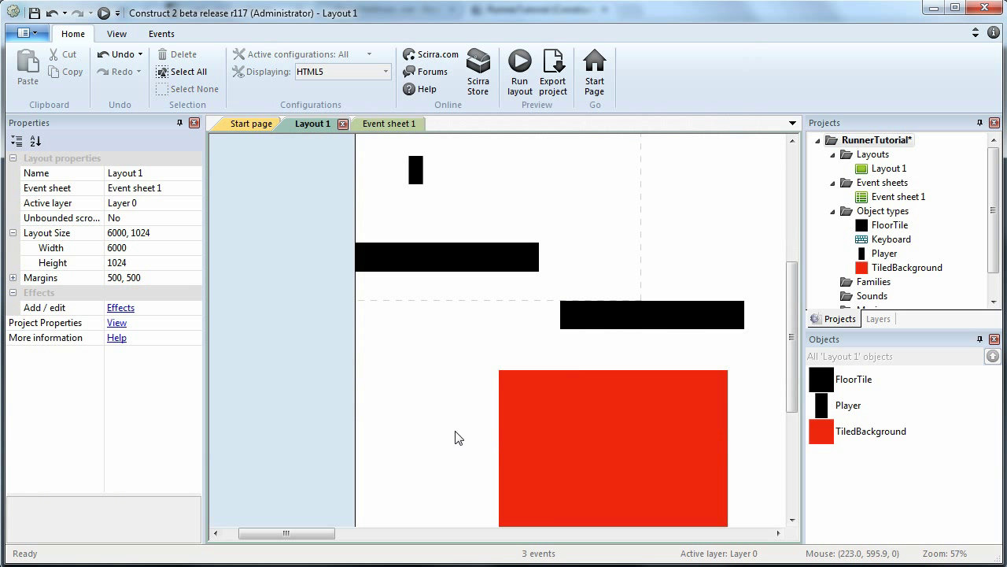
scroll(484, 416, down, 1)
click(639, 257)
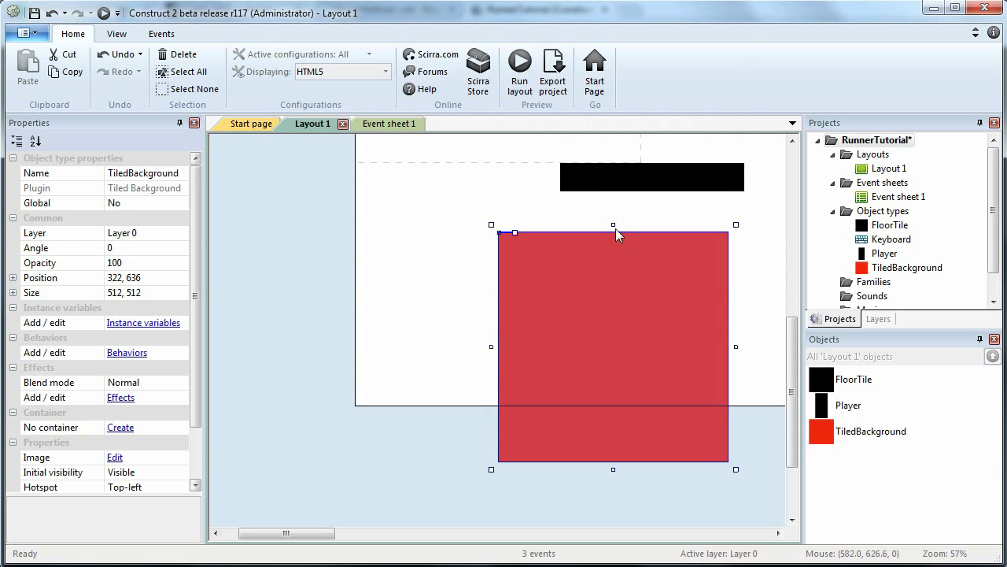
click(615, 228)
click(614, 252)
drag(613, 225, 455, 337)
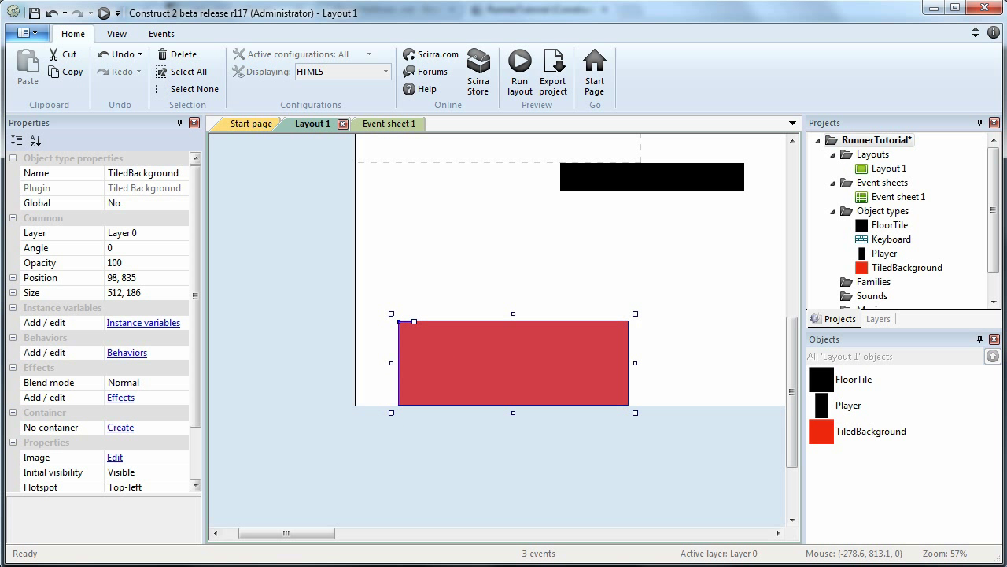
- Set the red tile's X position to 0 and its width to 6000
click(12, 278)
click(140, 292)
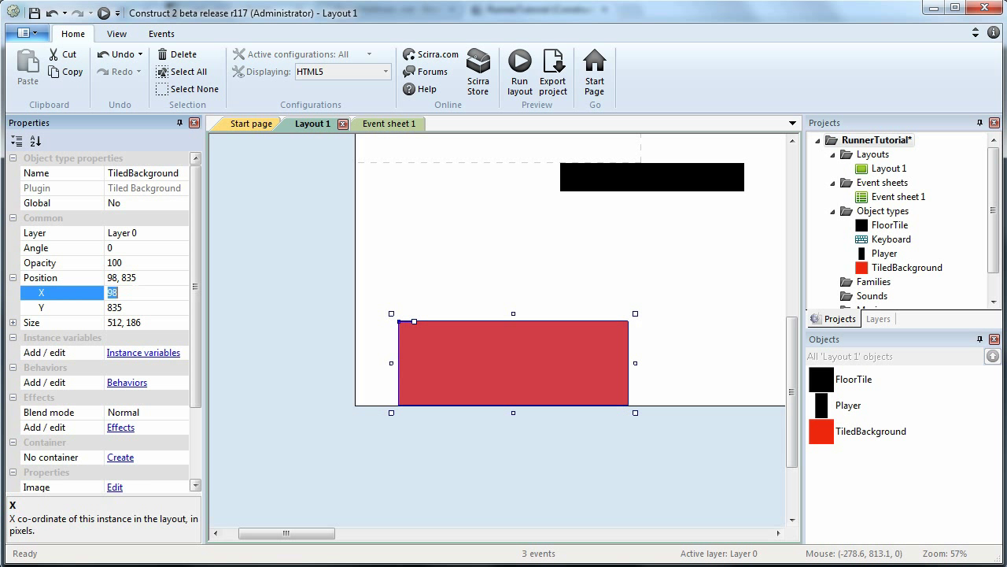
text(0)
key(Return)
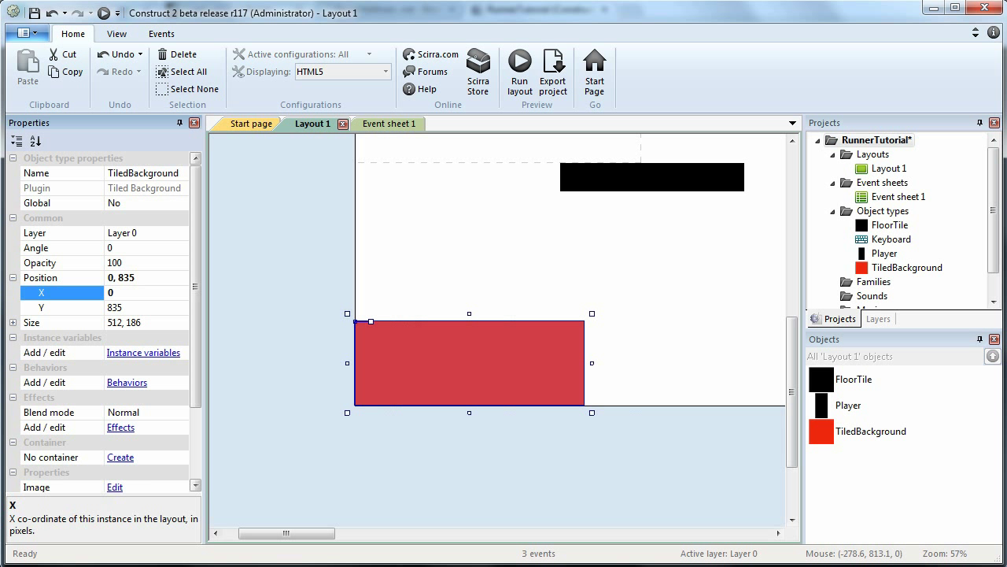
click(13, 323)
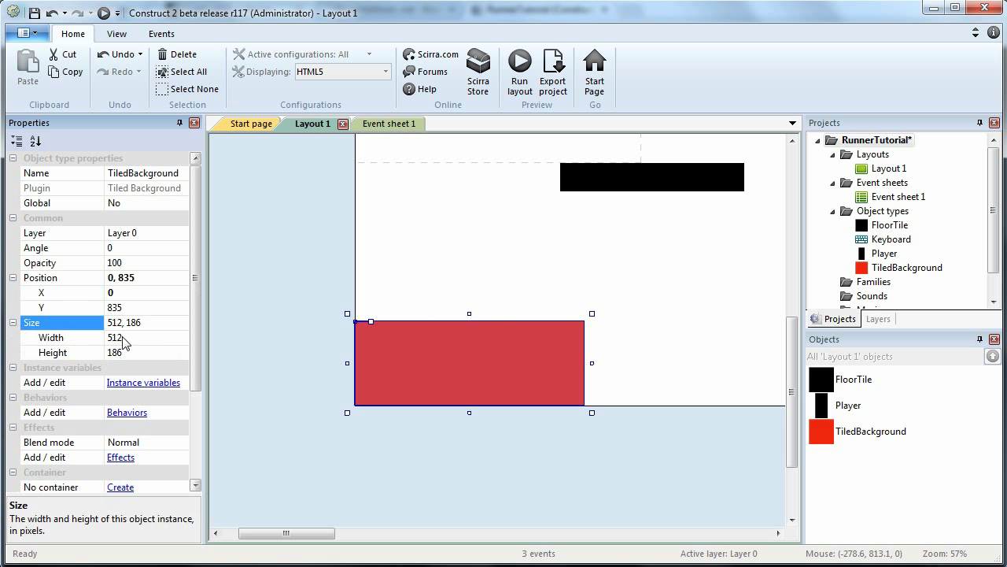
click(140, 352)
click(140, 337)
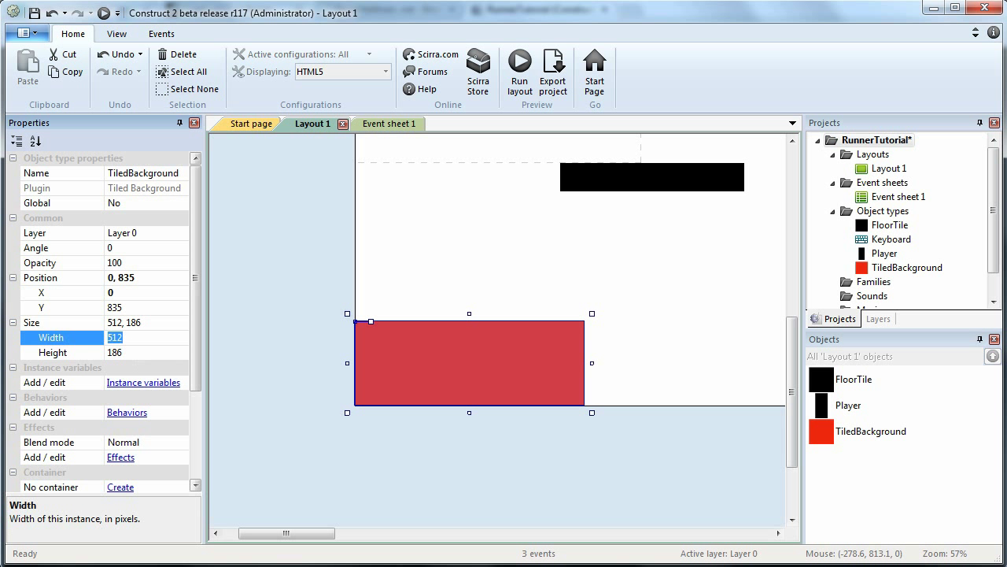
text(6000)
key(Return)
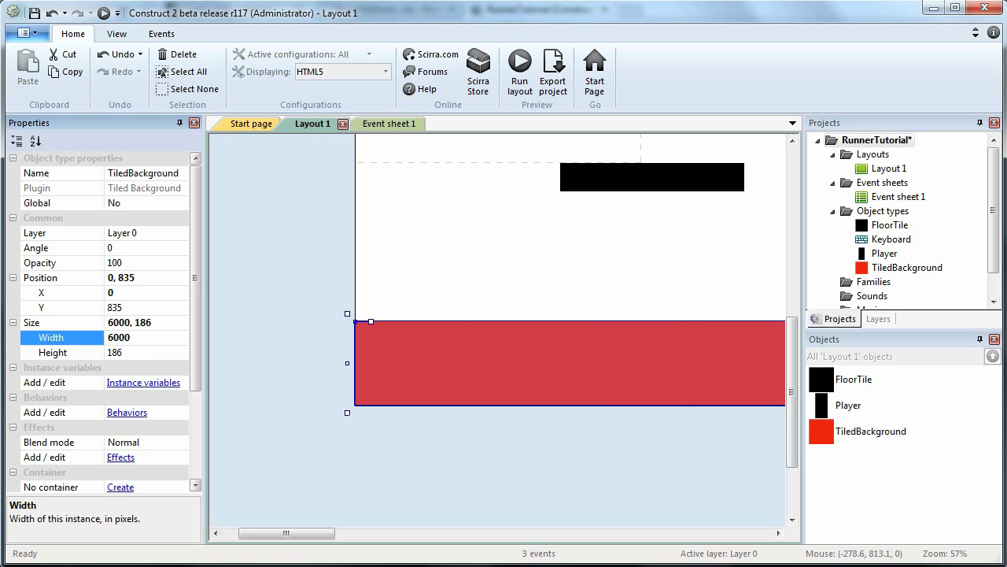
- Rename the red tiled background object as KillTile
click(166, 172)
text(KillTile)
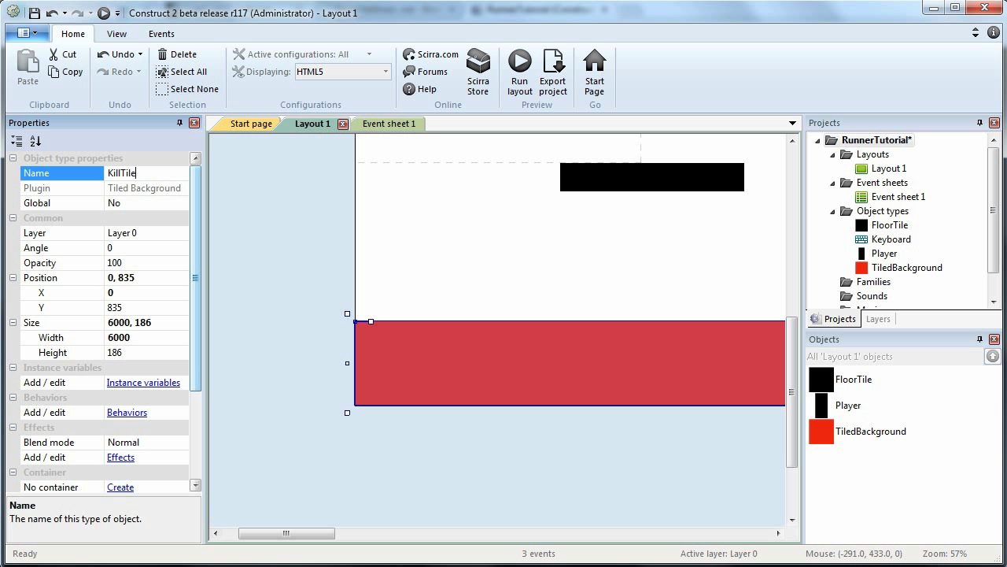
key(Return)
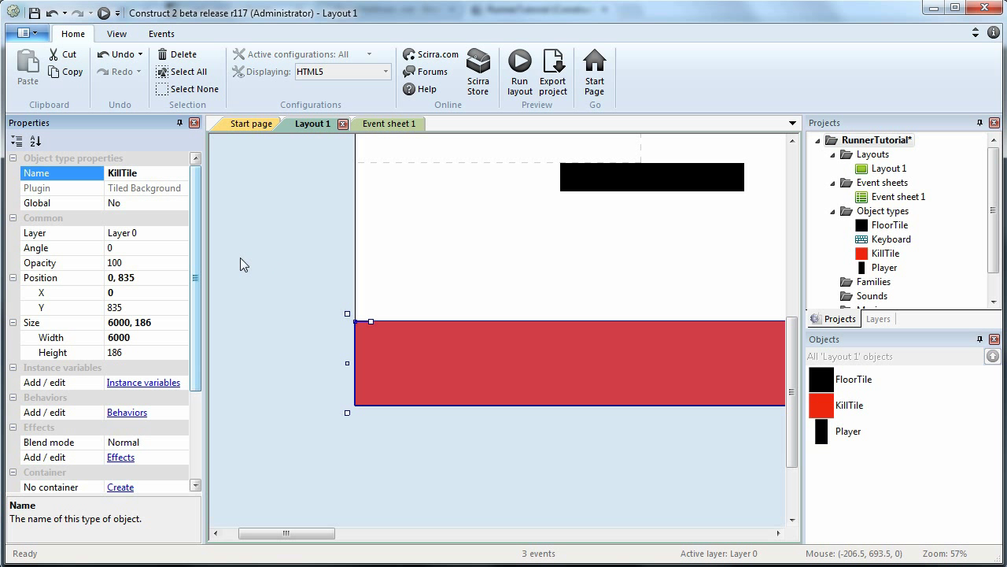
- Add the Solid behavior to the KillTile object
click(139, 414)
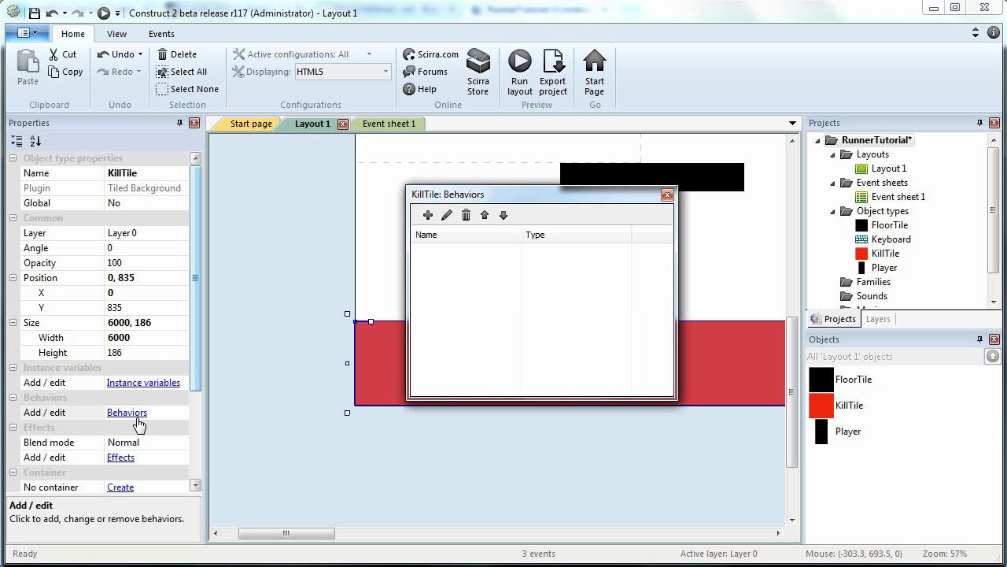
click(425, 209)
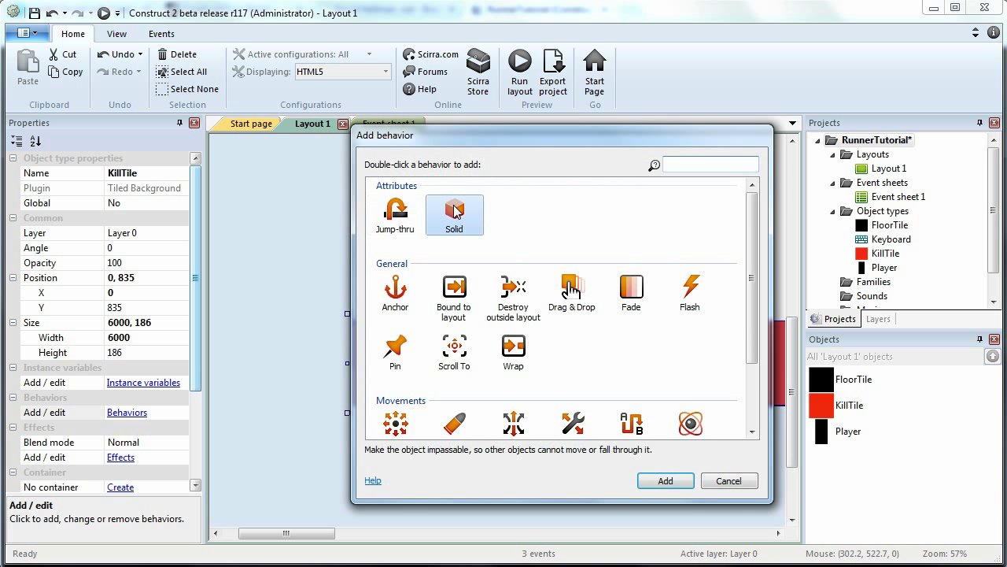
double_click(456, 220)
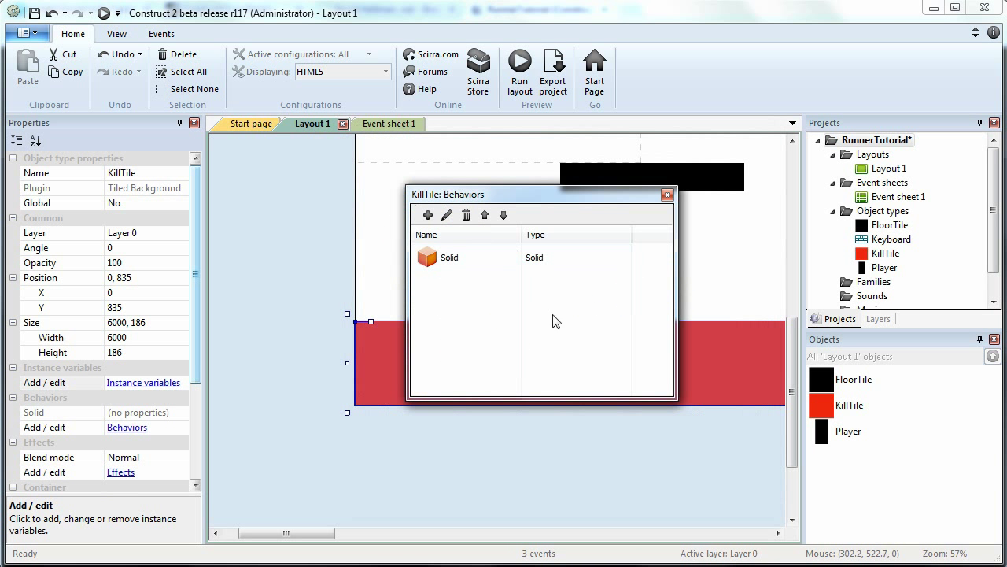
- Close the KillTile behaviors and begin a new event in Event sheet 1
click(667, 195)
click(378, 123)
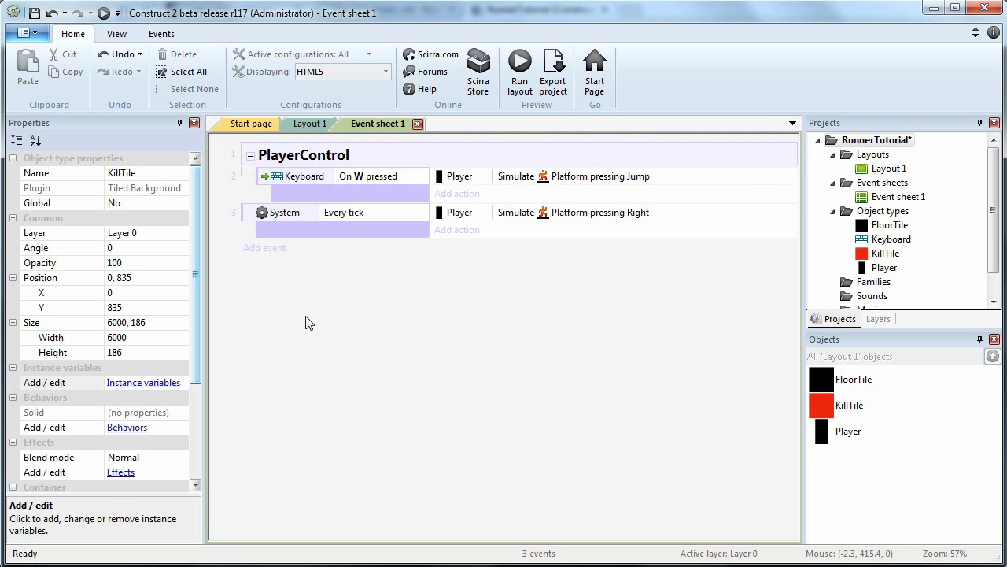
right_click(266, 311)
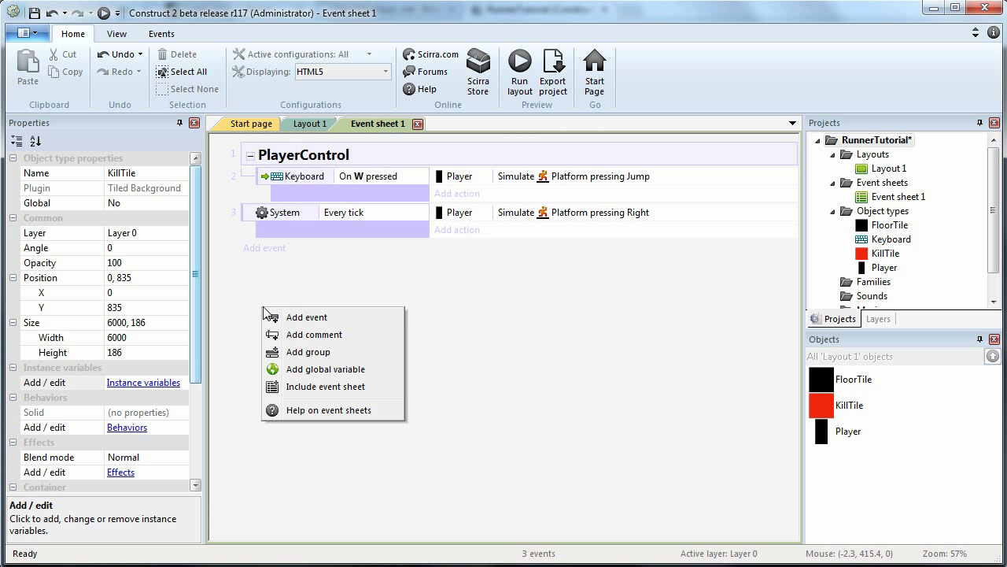
click(280, 315)
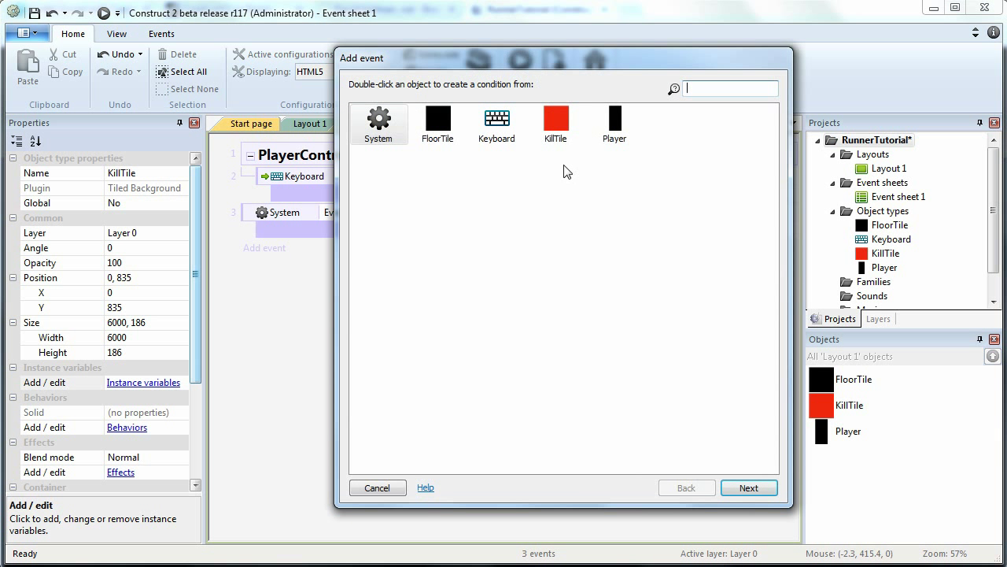
double_click(555, 122)
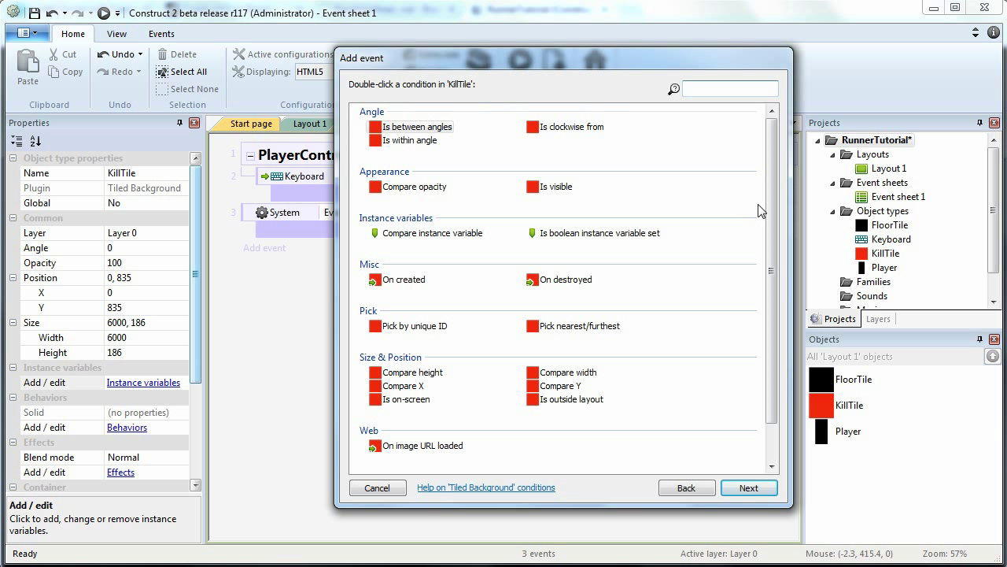
drag(774, 267, 774, 329)
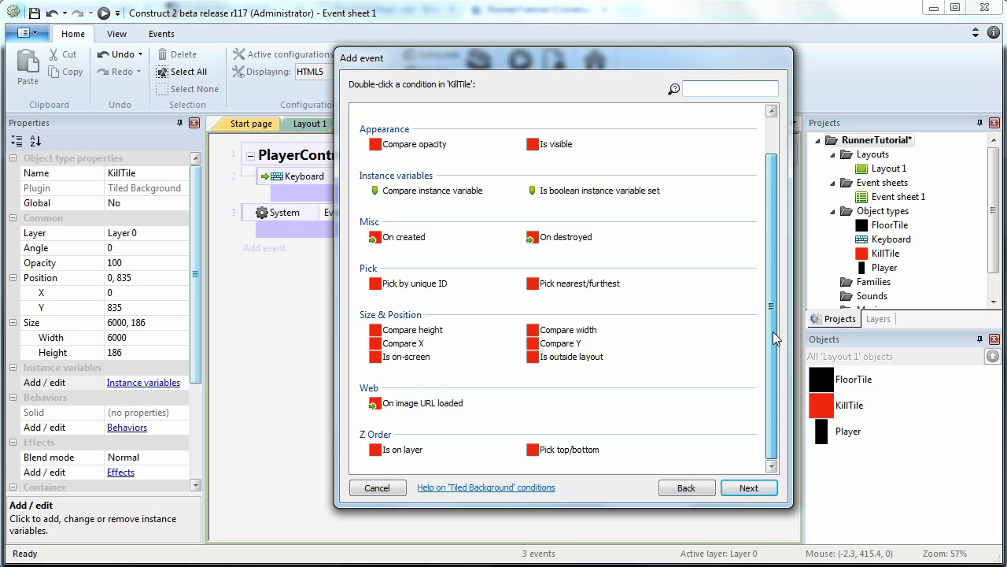
click(689, 88)
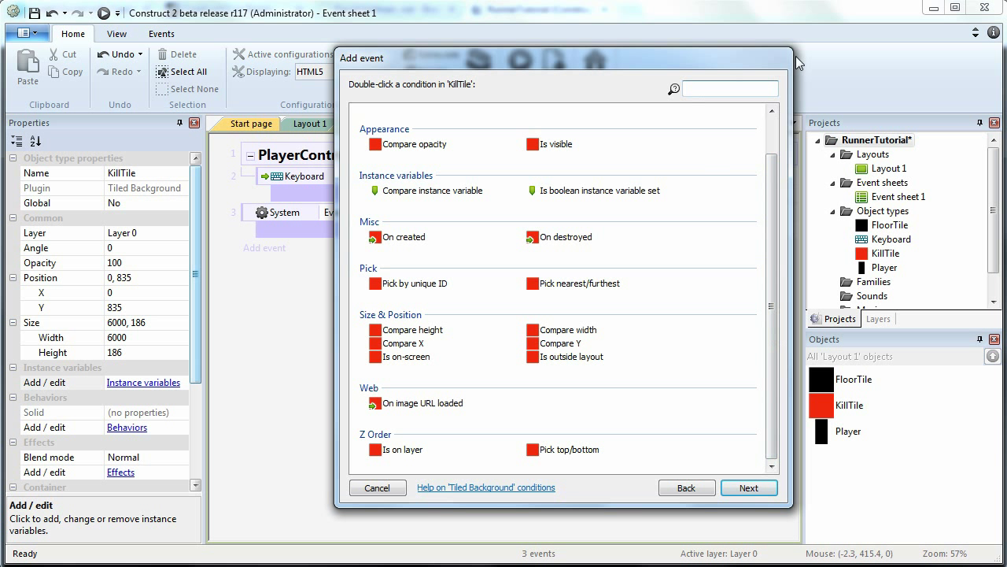
text(on)
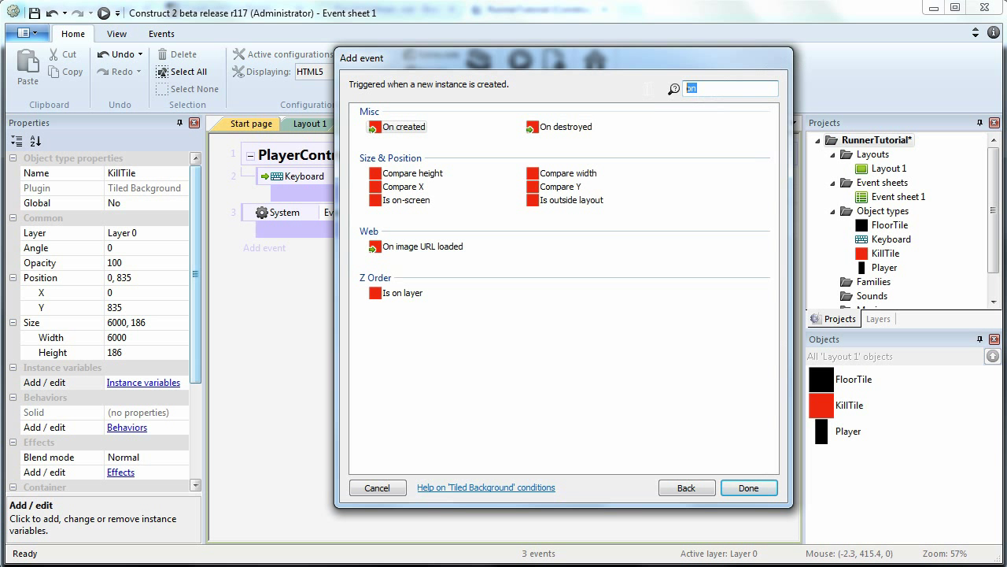
text(co)
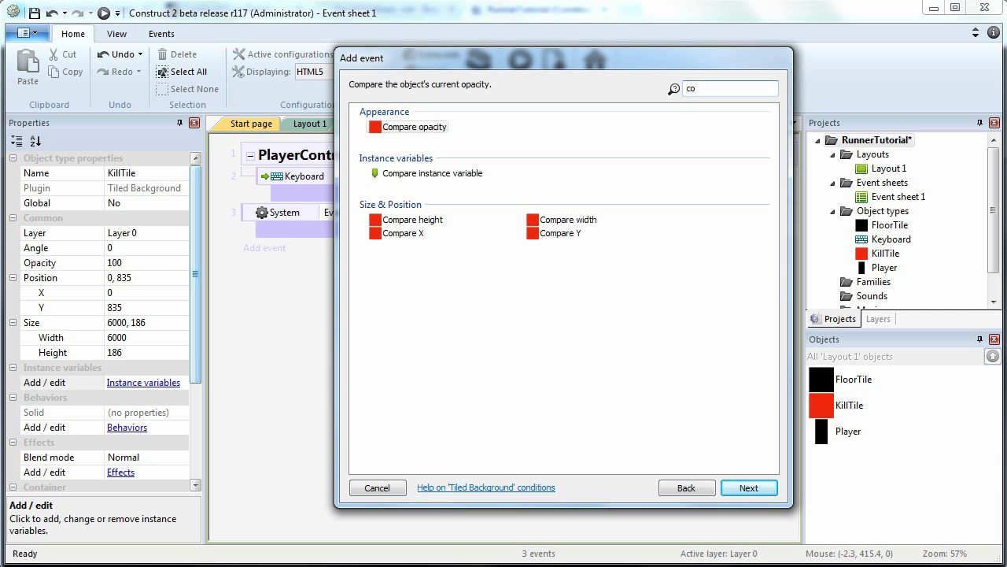
key(BackSpace)
key(BackSpace)
scroll(686, 176, down, 1)
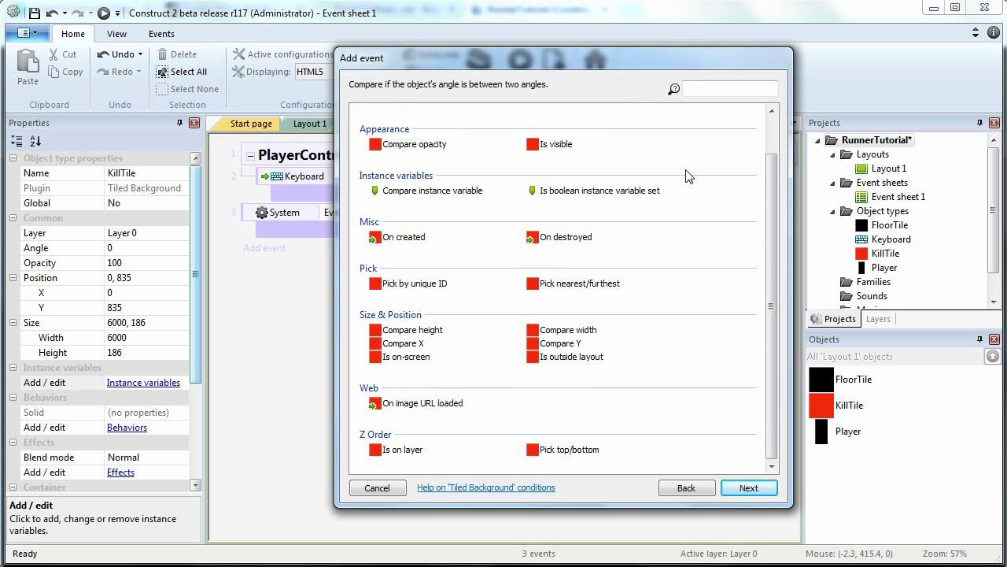
scroll(686, 177, up, 1)
scroll(686, 176, down, 1)
click(686, 488)
- Give the new event the Player condition On collision with another object, with KillTile as the object
double_click(634, 119)
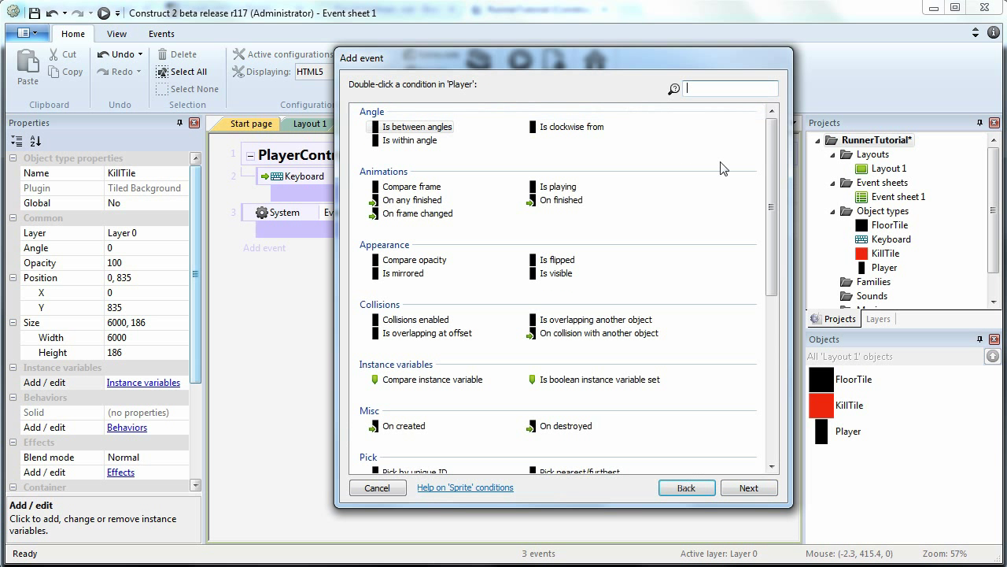
drag(774, 206, 775, 246)
double_click(587, 265)
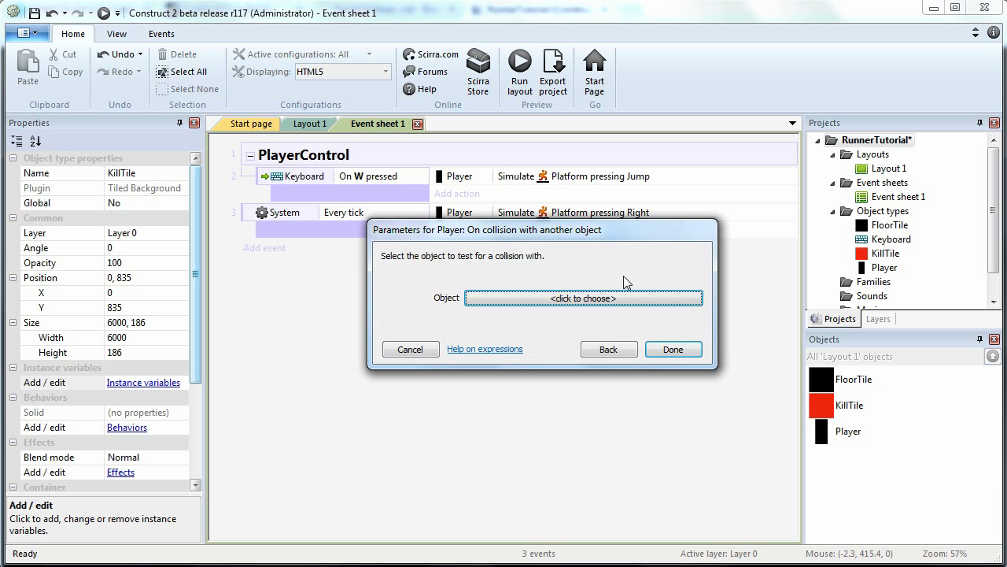
click(617, 299)
double_click(421, 193)
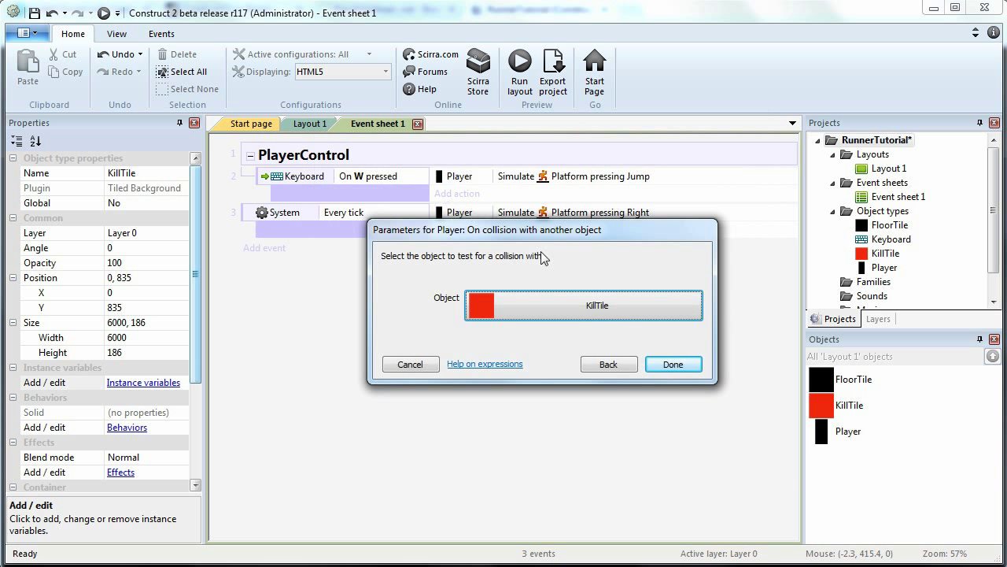
click(674, 364)
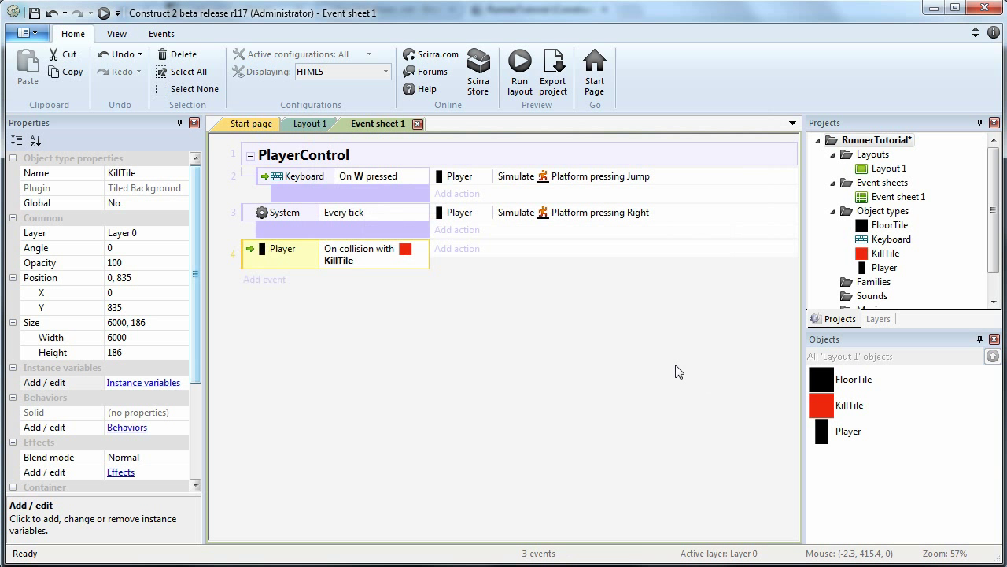
- Add the System action Restart layout to the Player and KillTile collision event
click(456, 247)
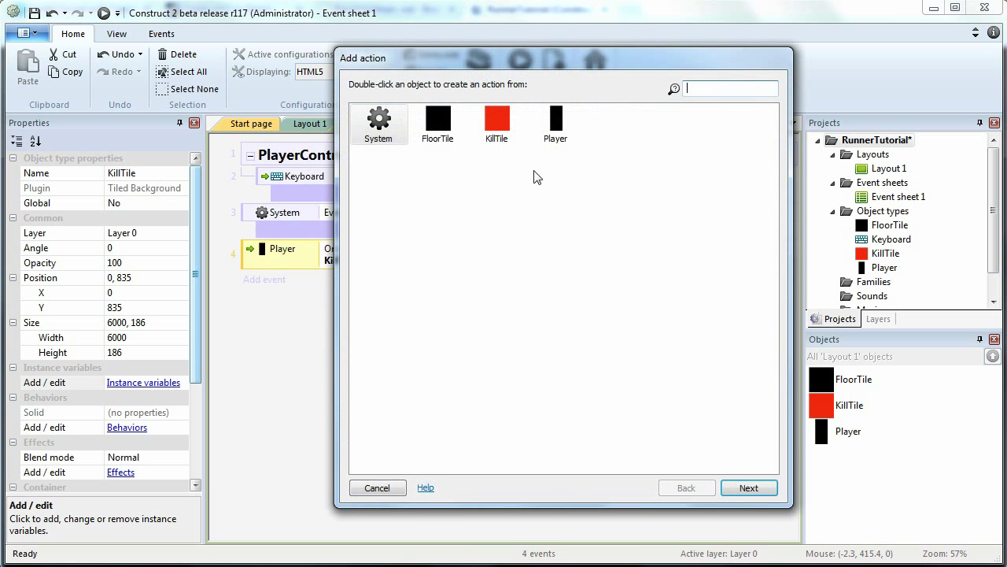
double_click(399, 139)
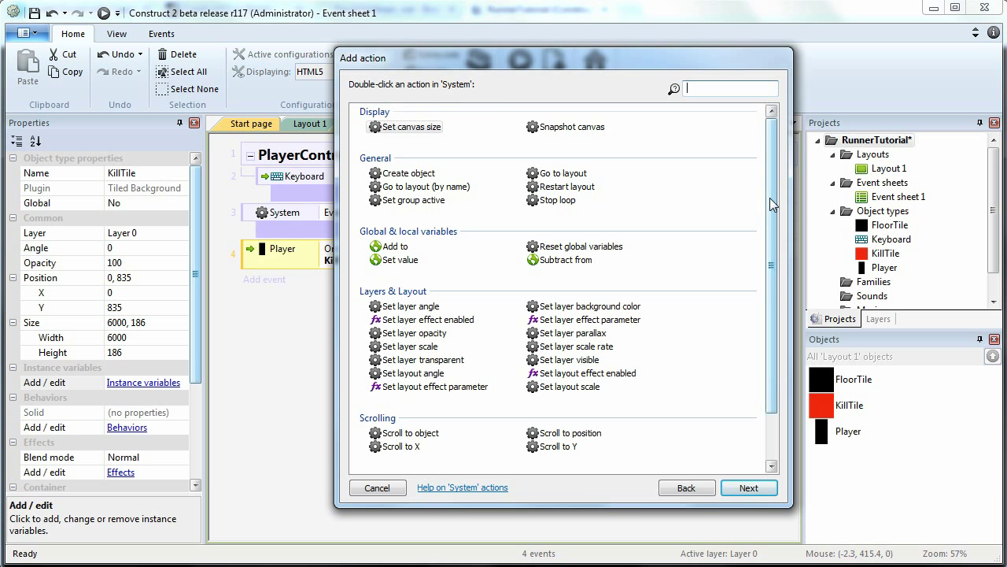
drag(771, 204, 763, 327)
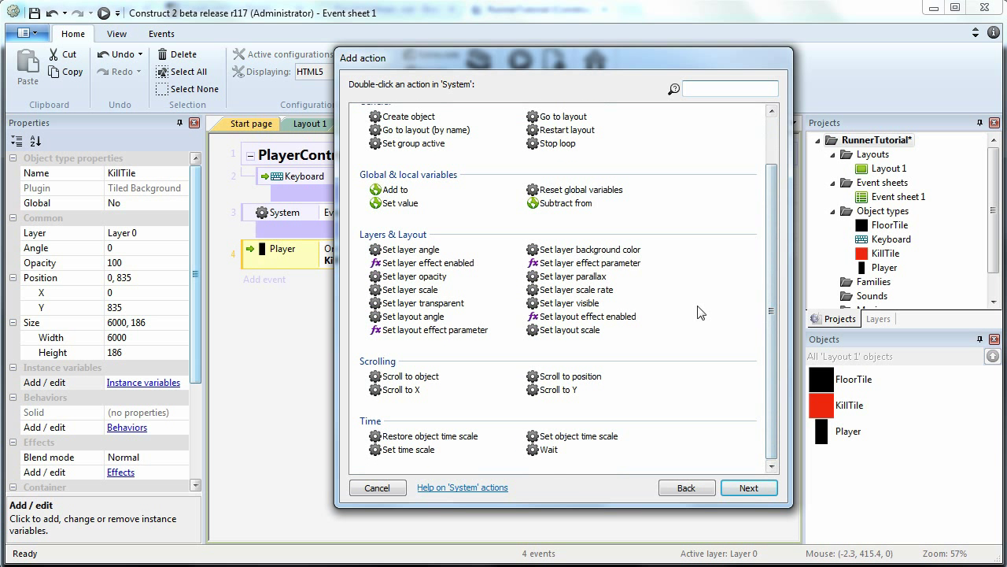
text(res)
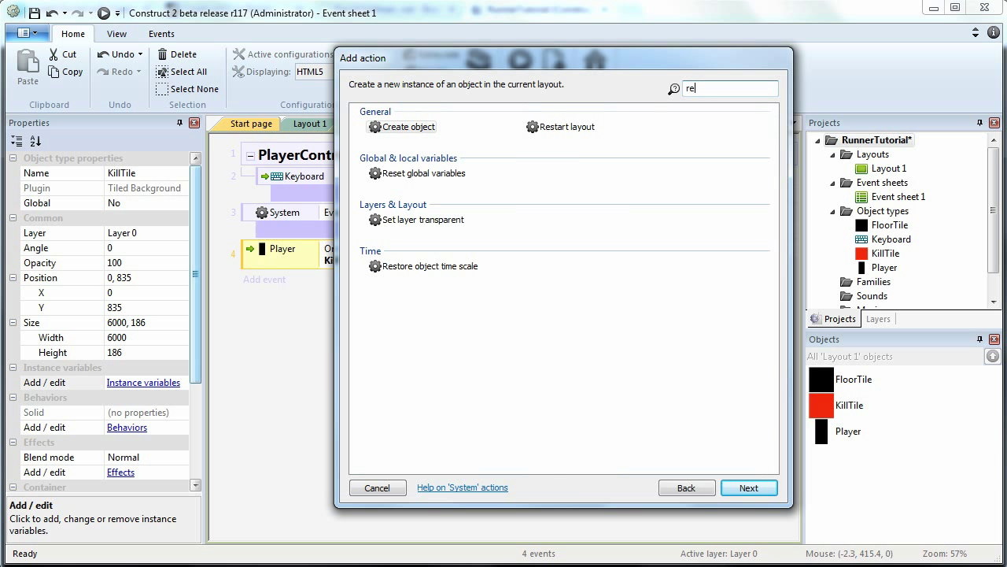
double_click(431, 133)
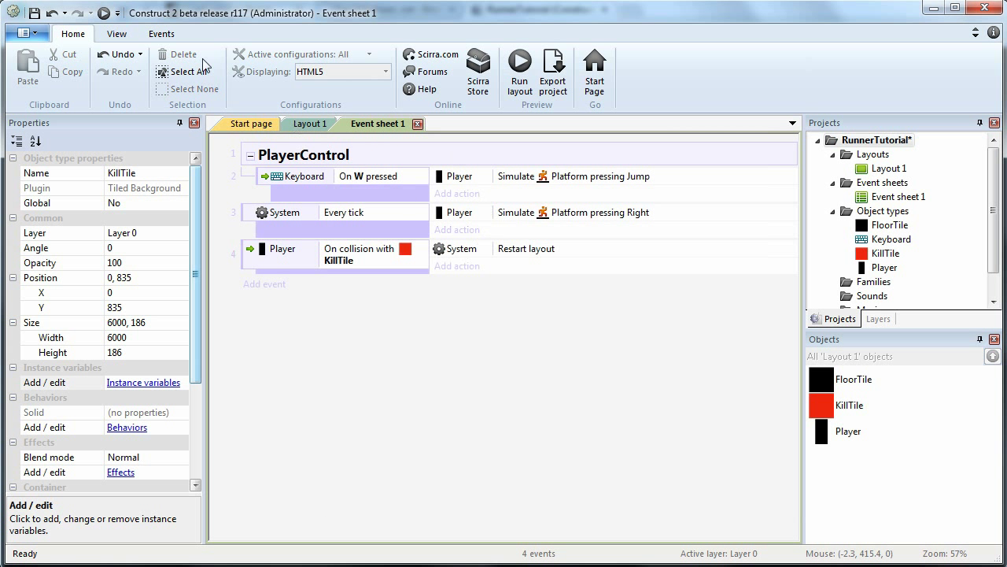
- Run the layout in the browser to test the KillTile collision event
click(99, 11)
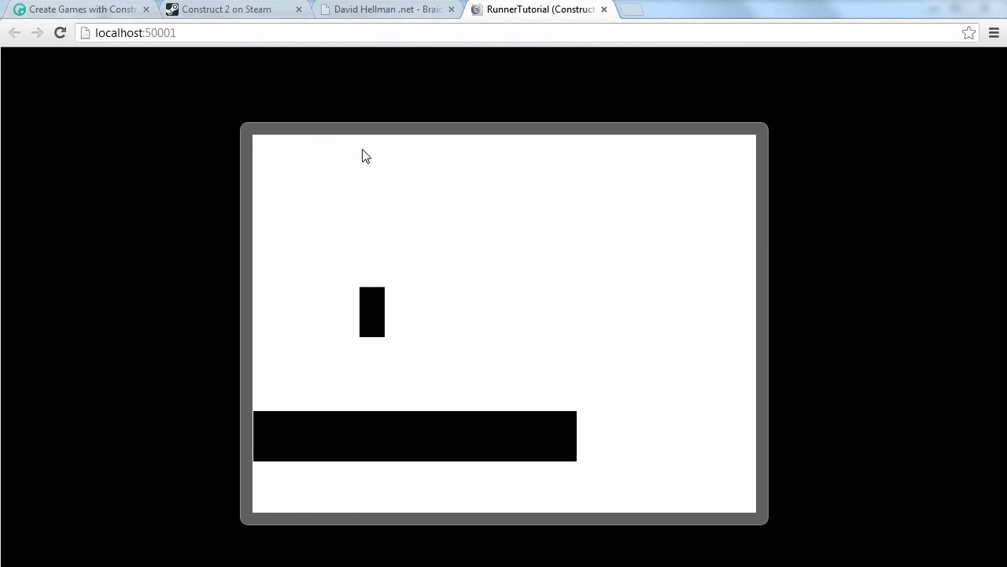